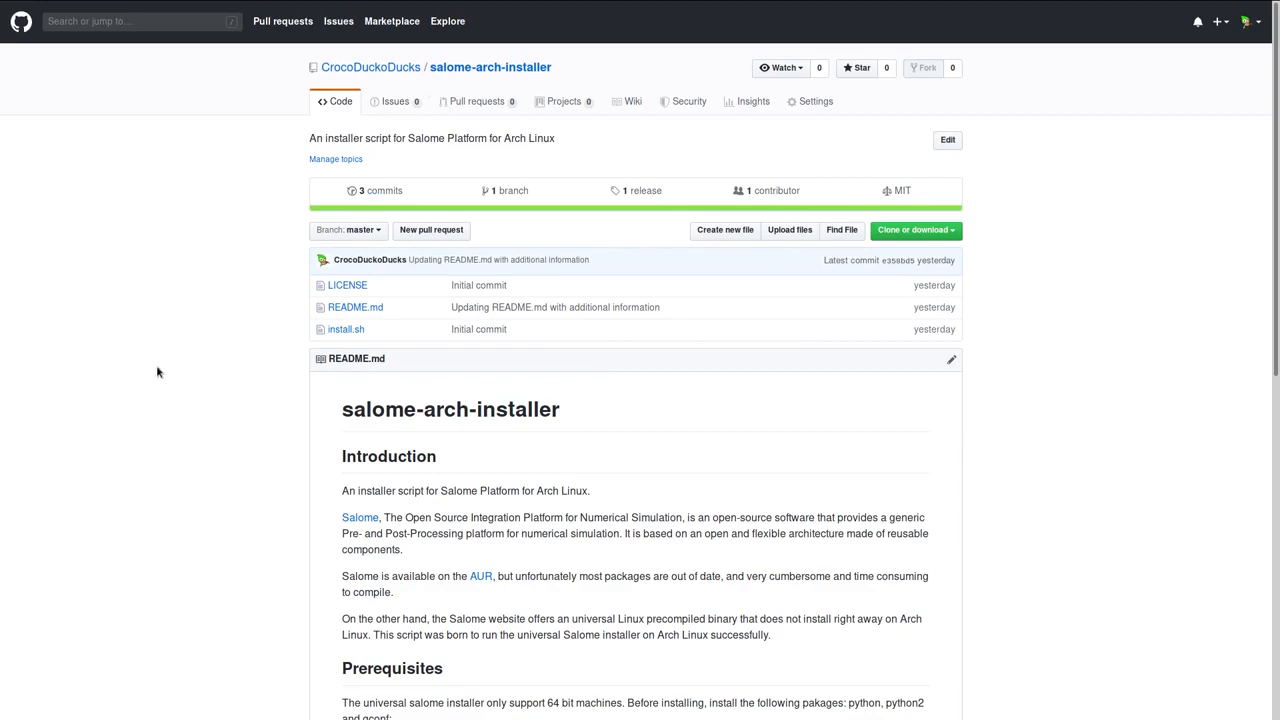
- Review the salome-arch-installer README, covering the prerequisites, repository cloning and the commands for running the installer
scroll(157, 371, down, 3)
scroll(157, 371, down, 1)
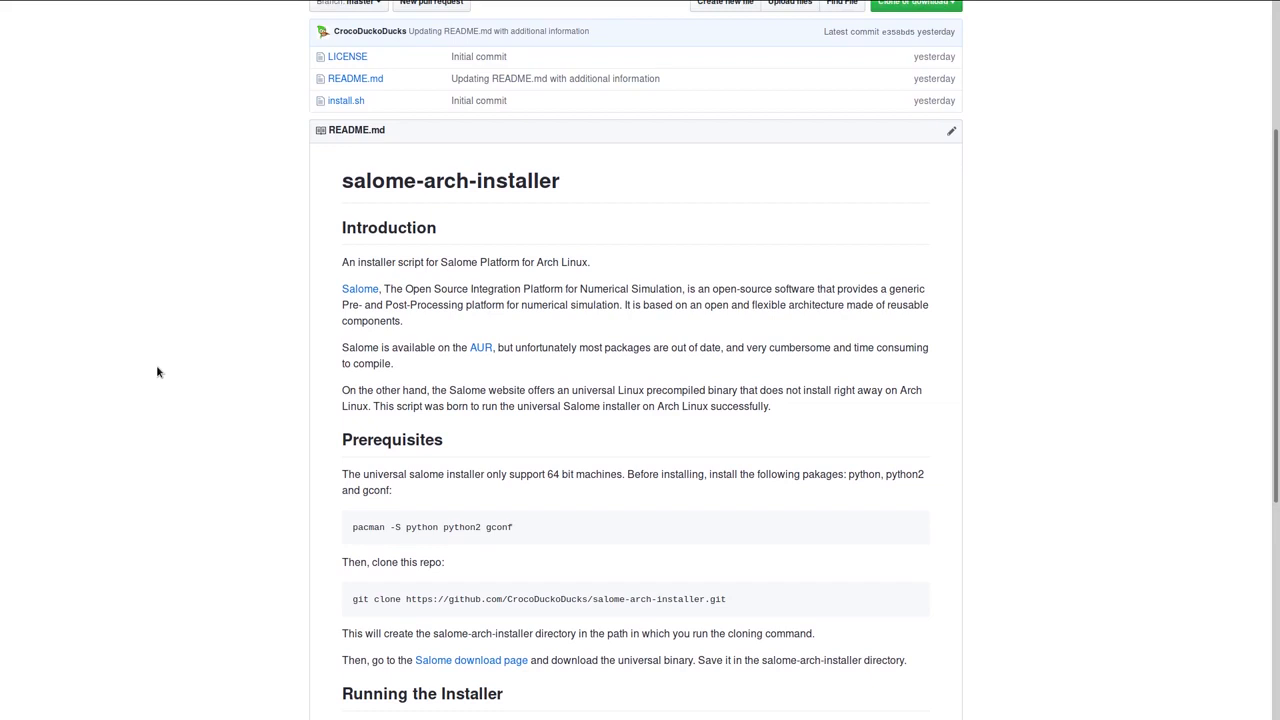
scroll(157, 371, down, 1)
scroll(157, 371, down, 2)
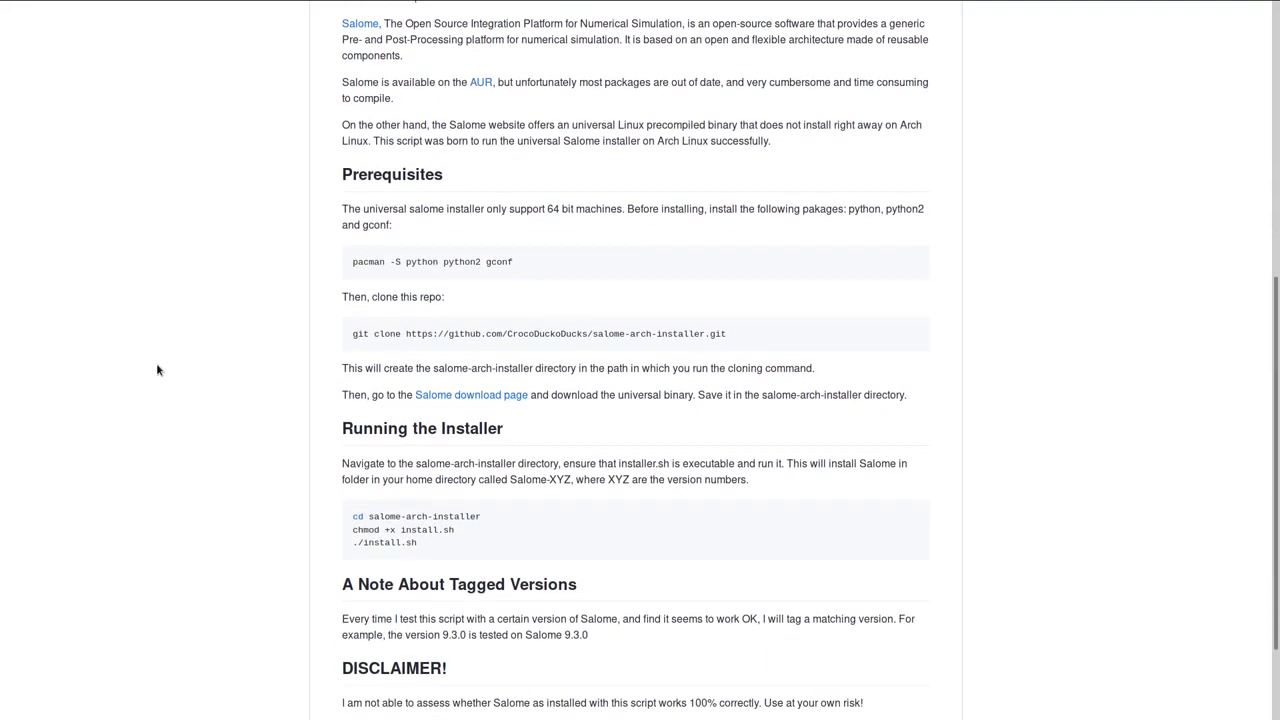
scroll(157, 370, down, 1)
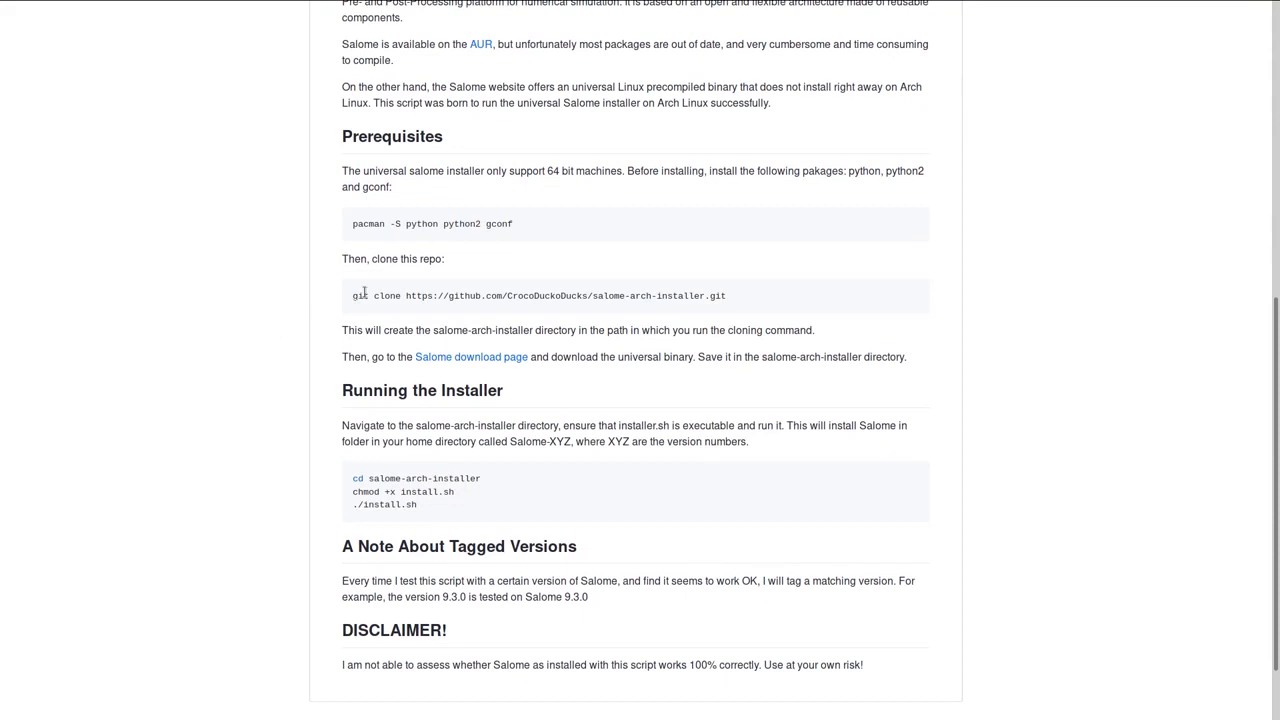
scroll(246, 394, up, 5)
scroll(459, 351, down, 3)
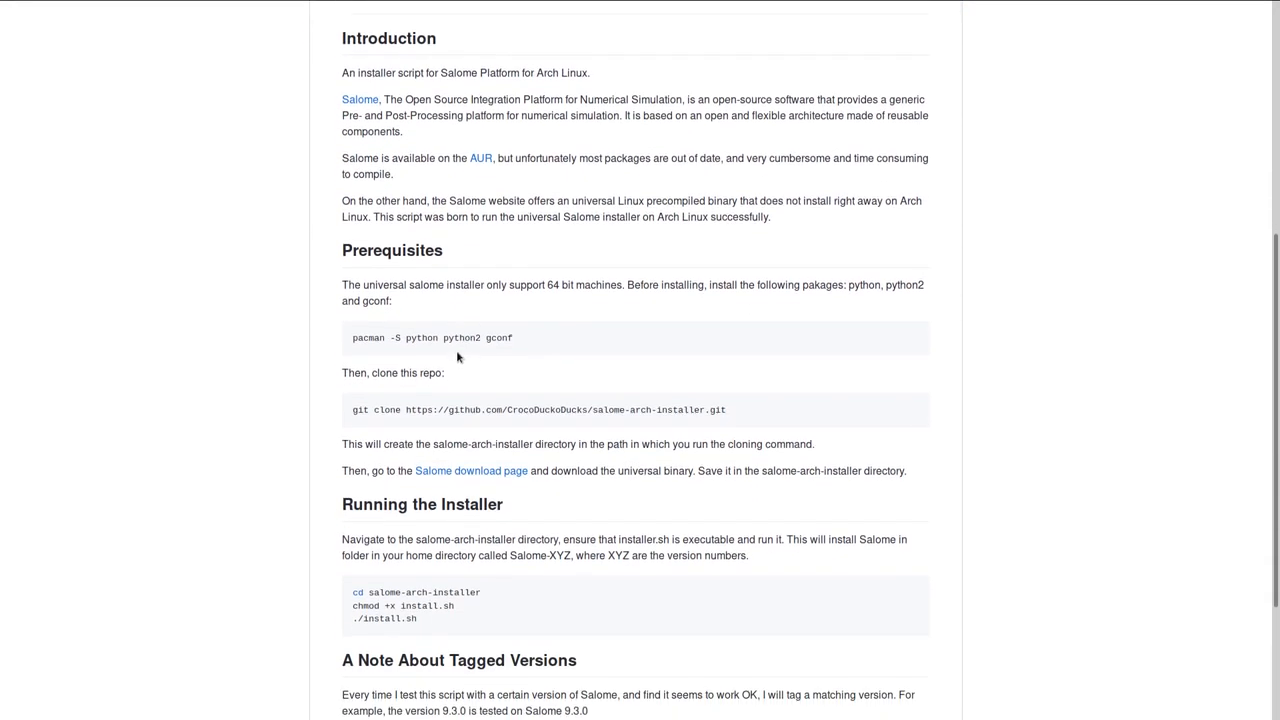
scroll(394, 331, down, 2)
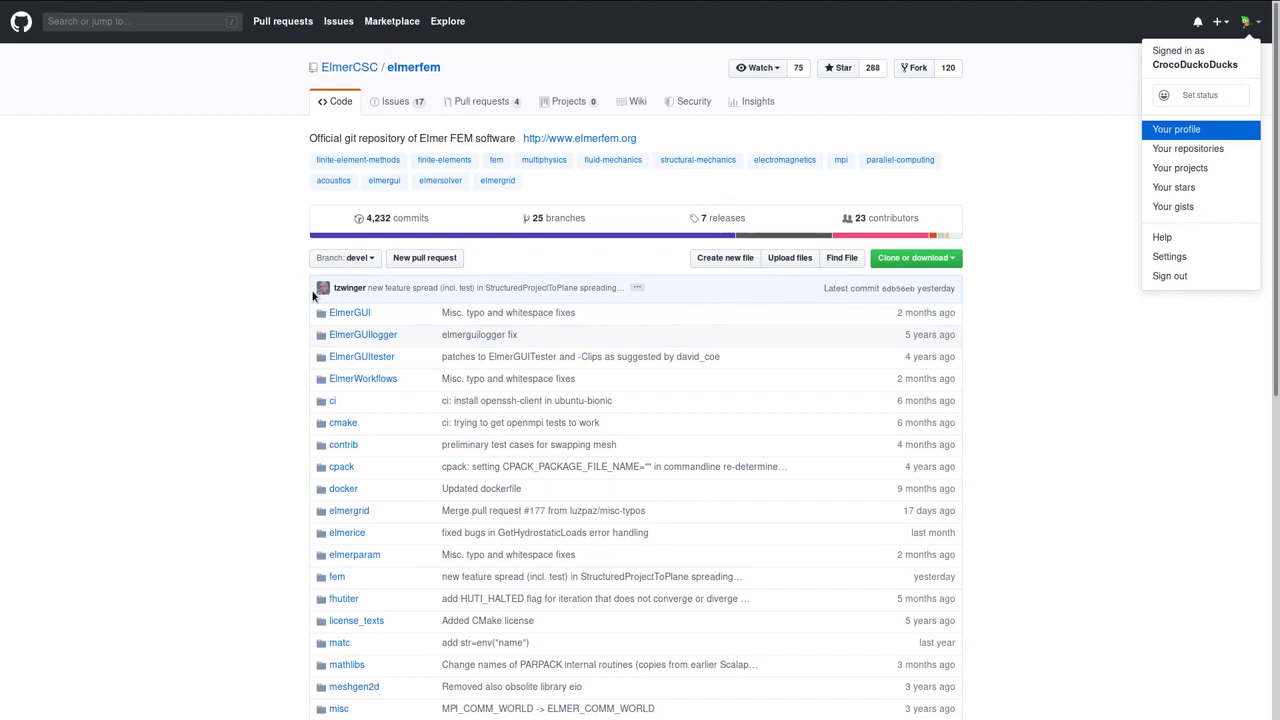
- Look over the elmerfem repository's main page and open the Packages page of its wiki
click(267, 258)
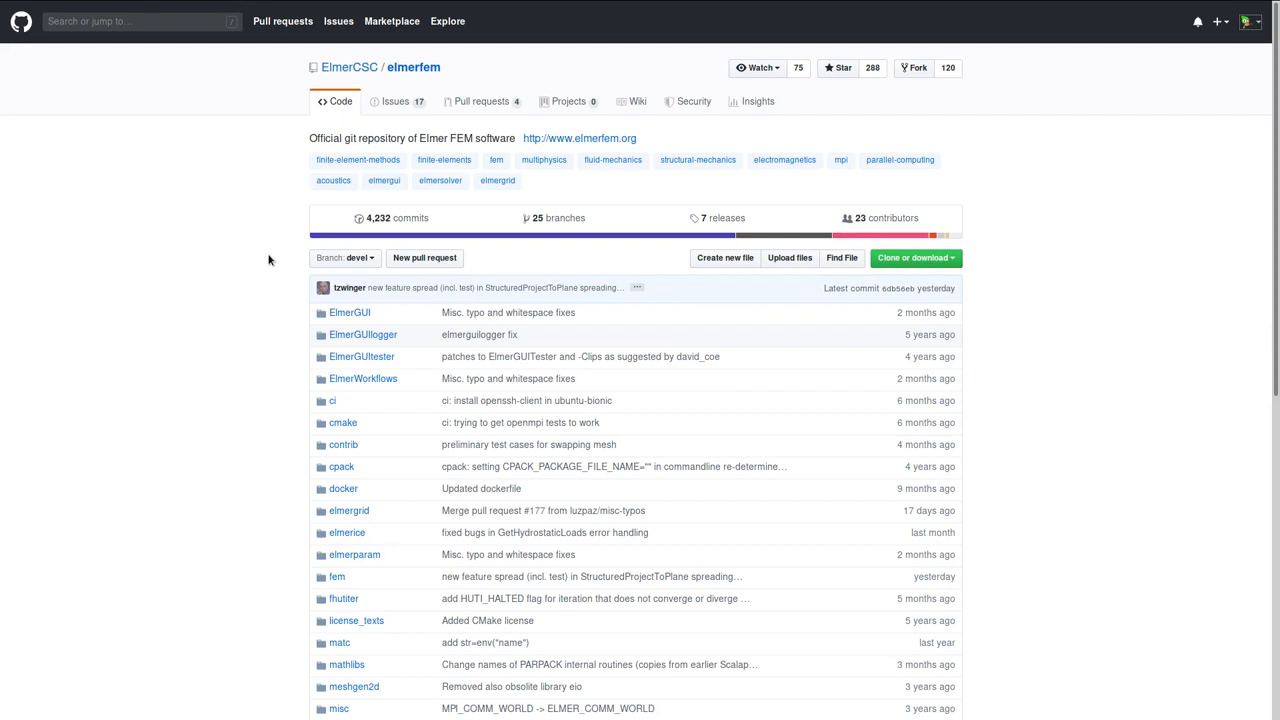
scroll(268, 260, down, 2)
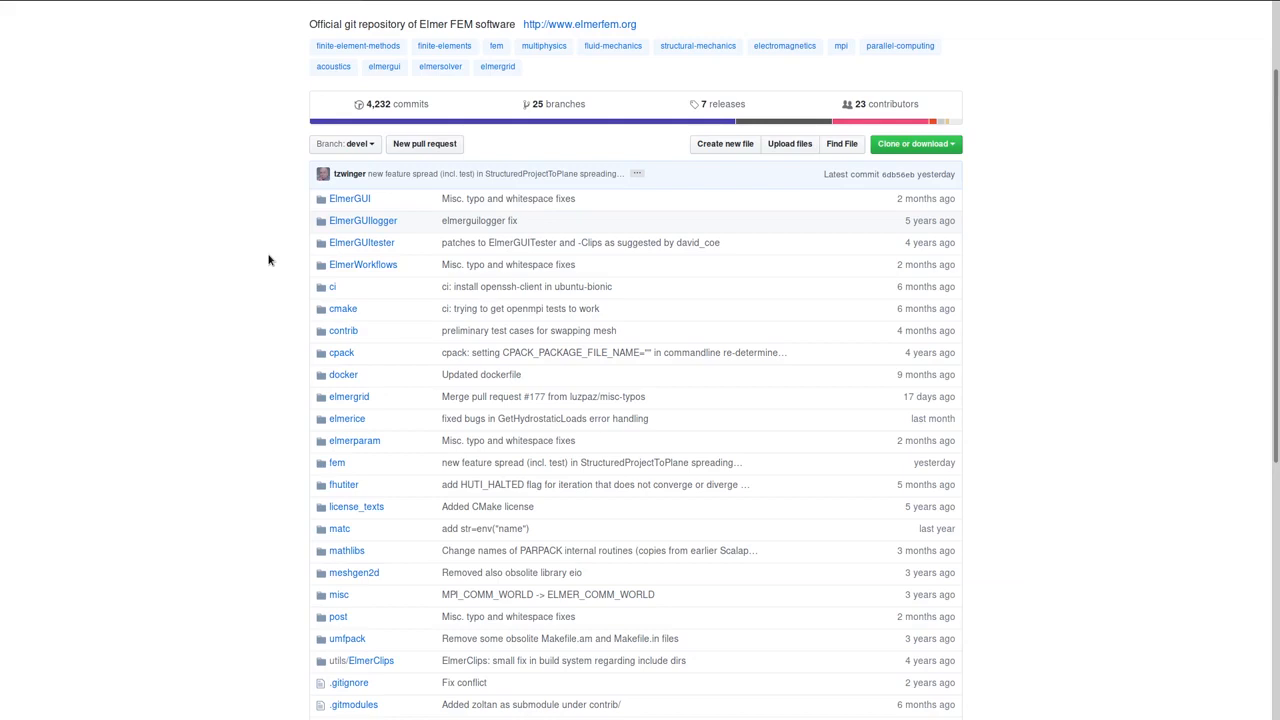
scroll(268, 260, up, 2)
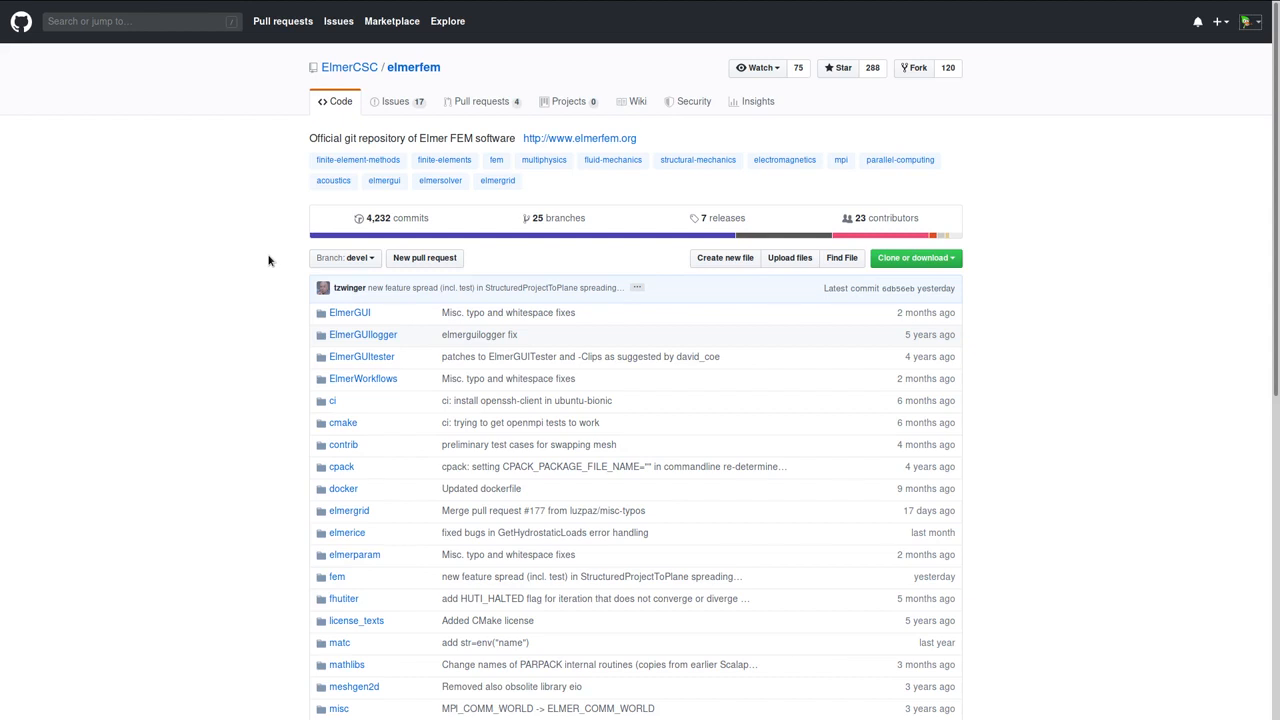
click(624, 109)
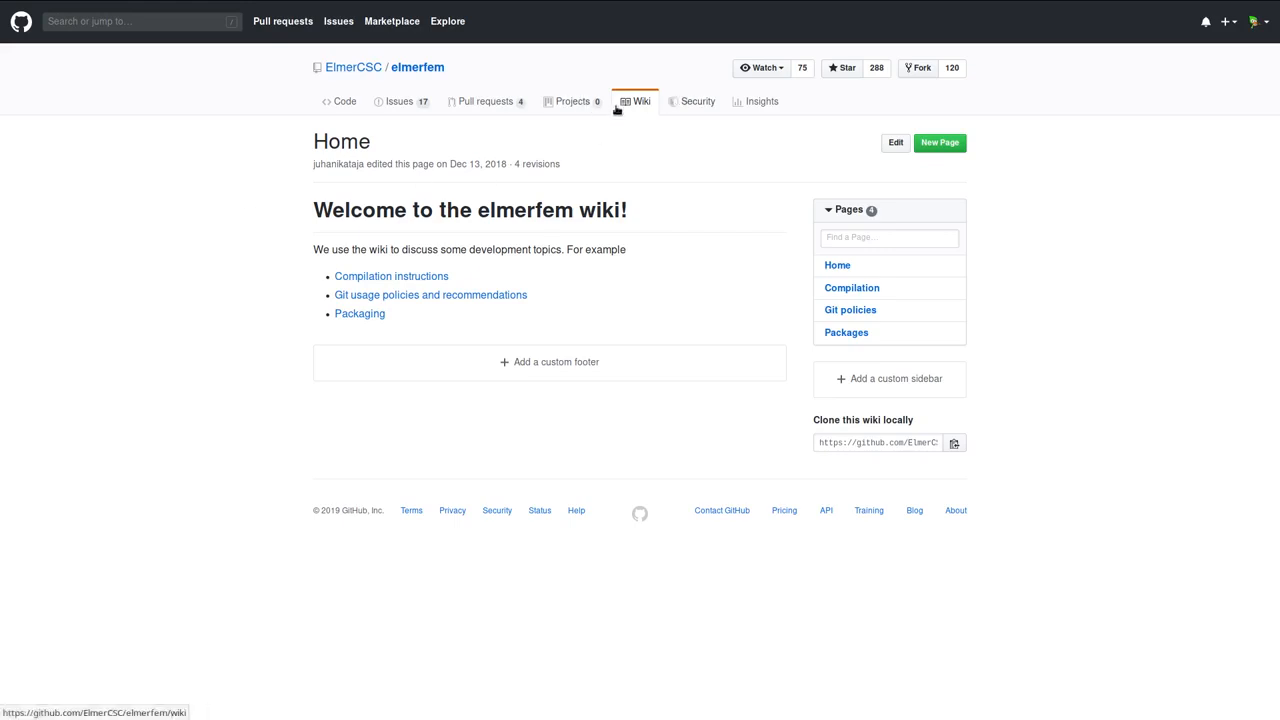
click(371, 316)
- Review the binary package instructions for Ubuntu, Windows and MacOS, and follow the link to the Linux Mint virtual machine
scroll(231, 340, down, 5)
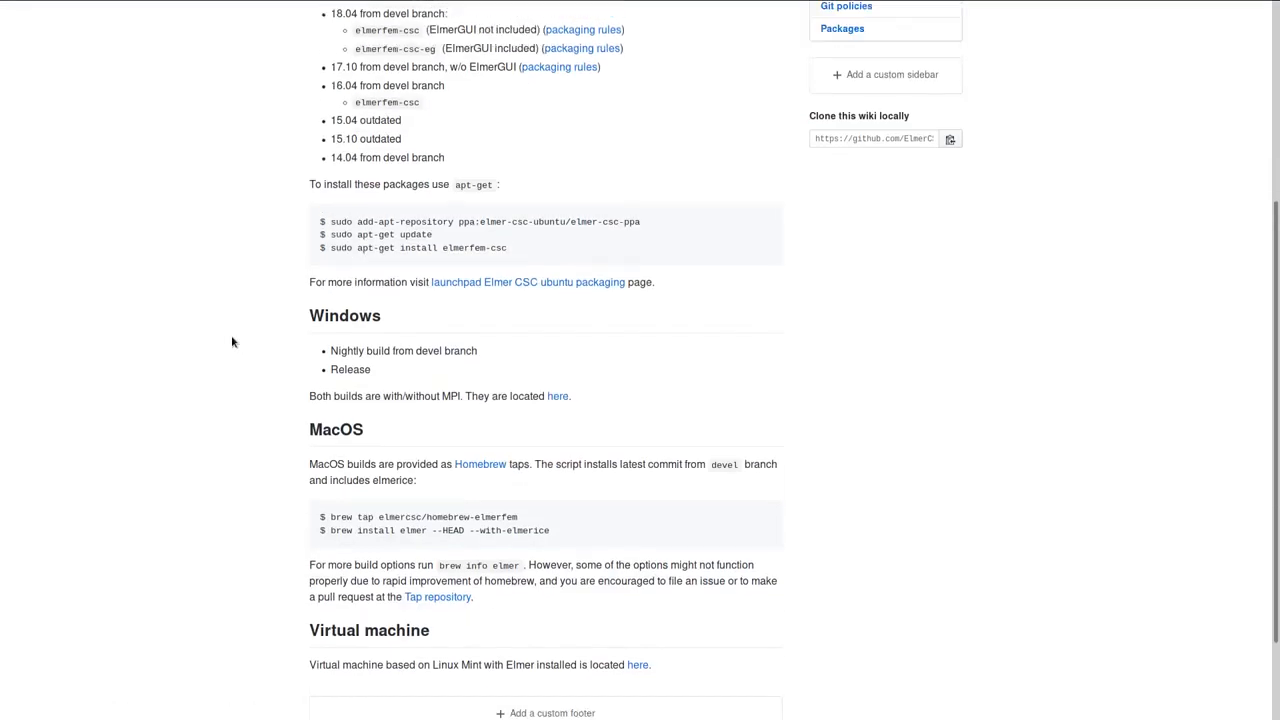
scroll(231, 342, up, 2)
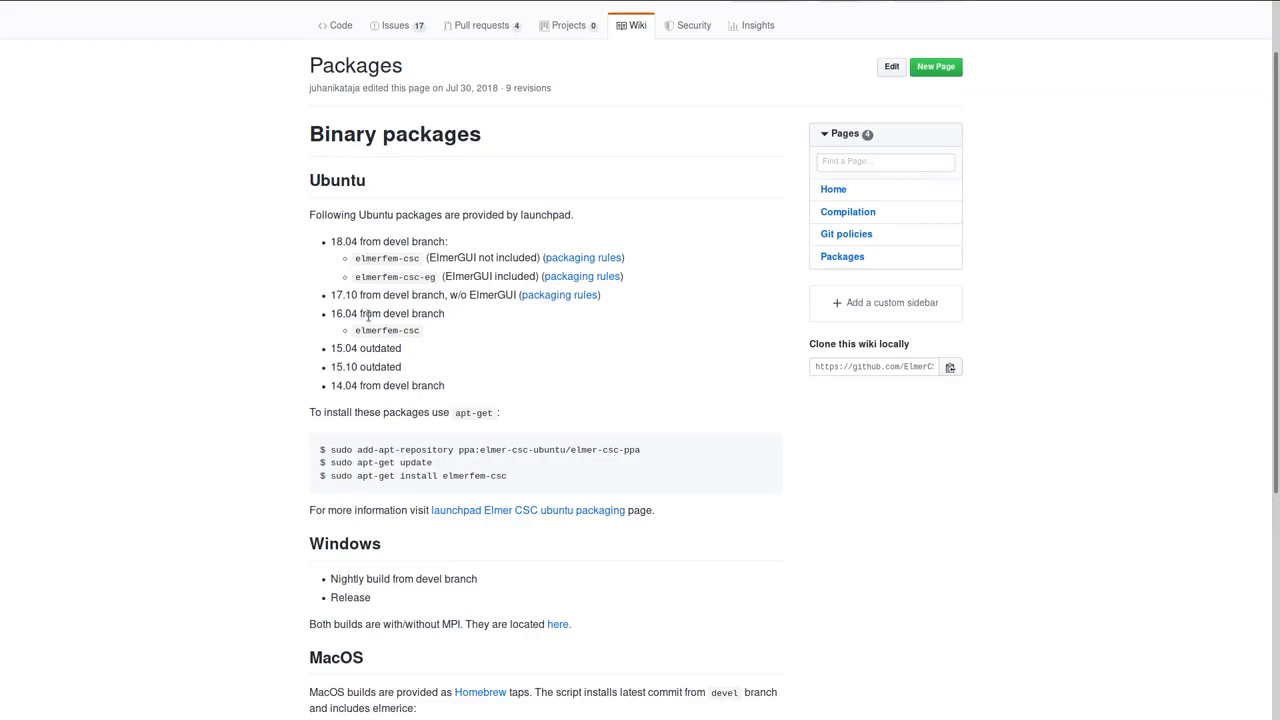
drag(514, 477, 317, 454)
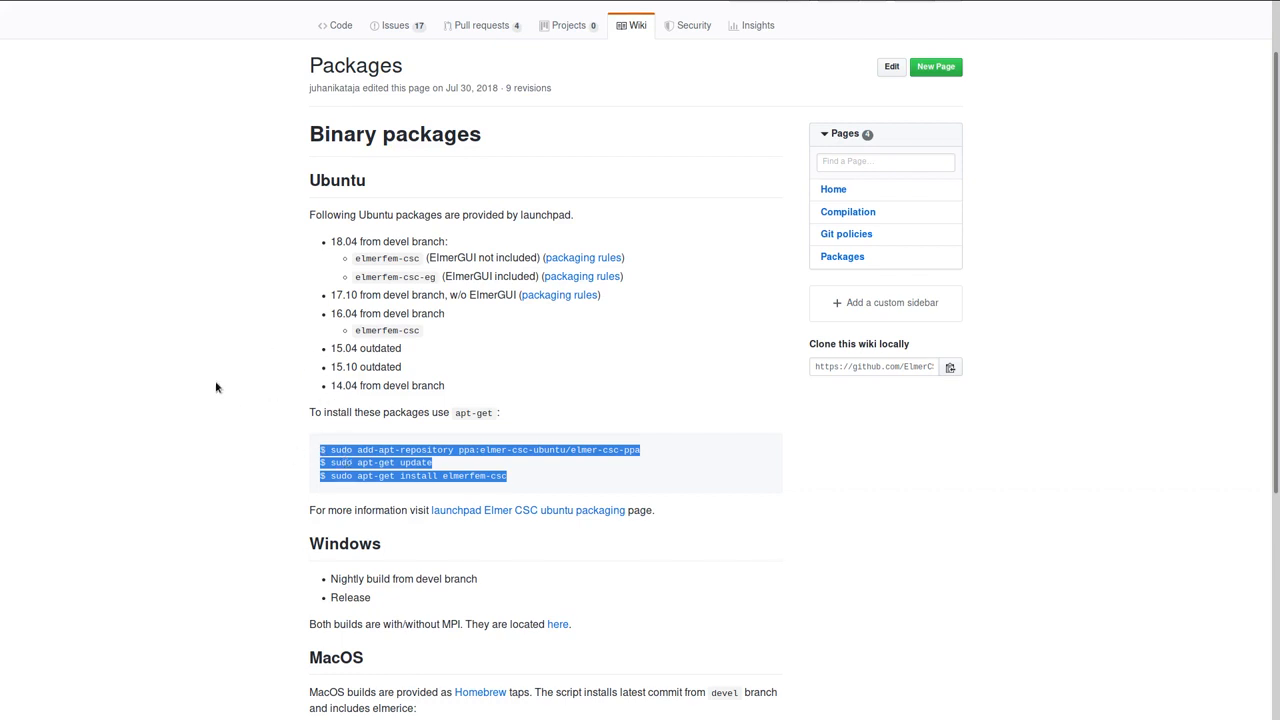
scroll(216, 387, down, 3)
scroll(216, 387, down, 2)
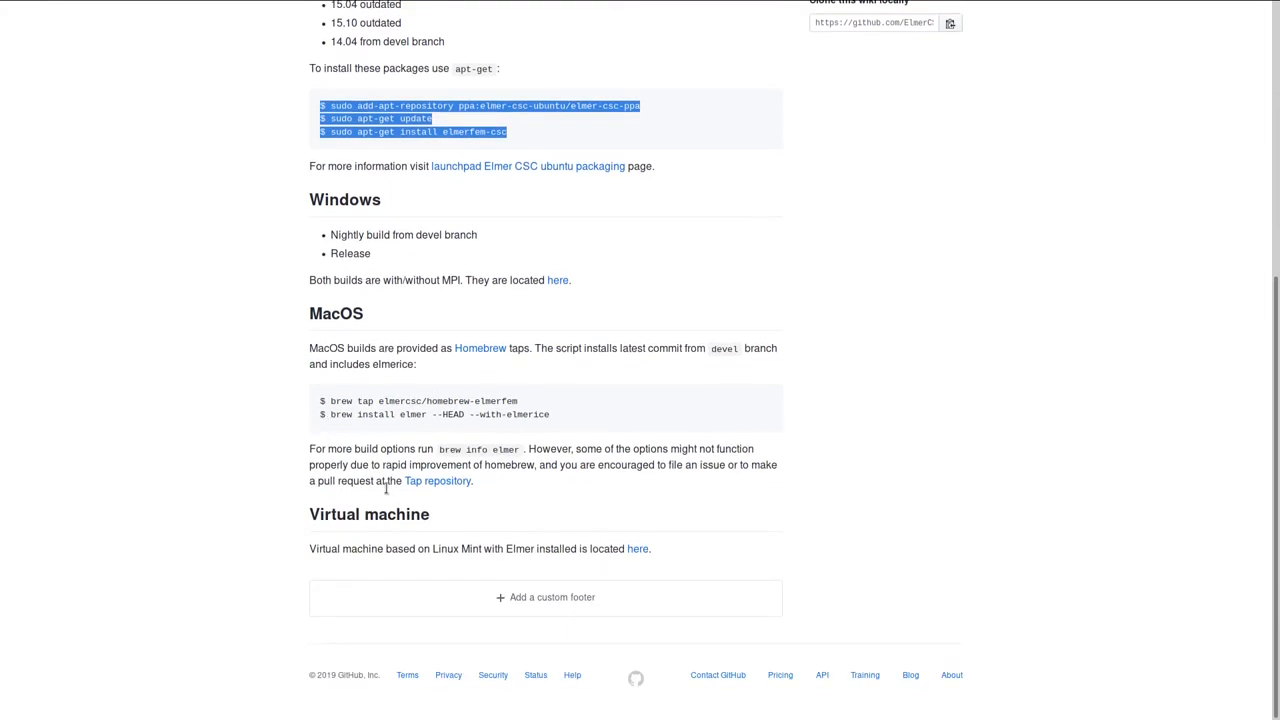
click(494, 527)
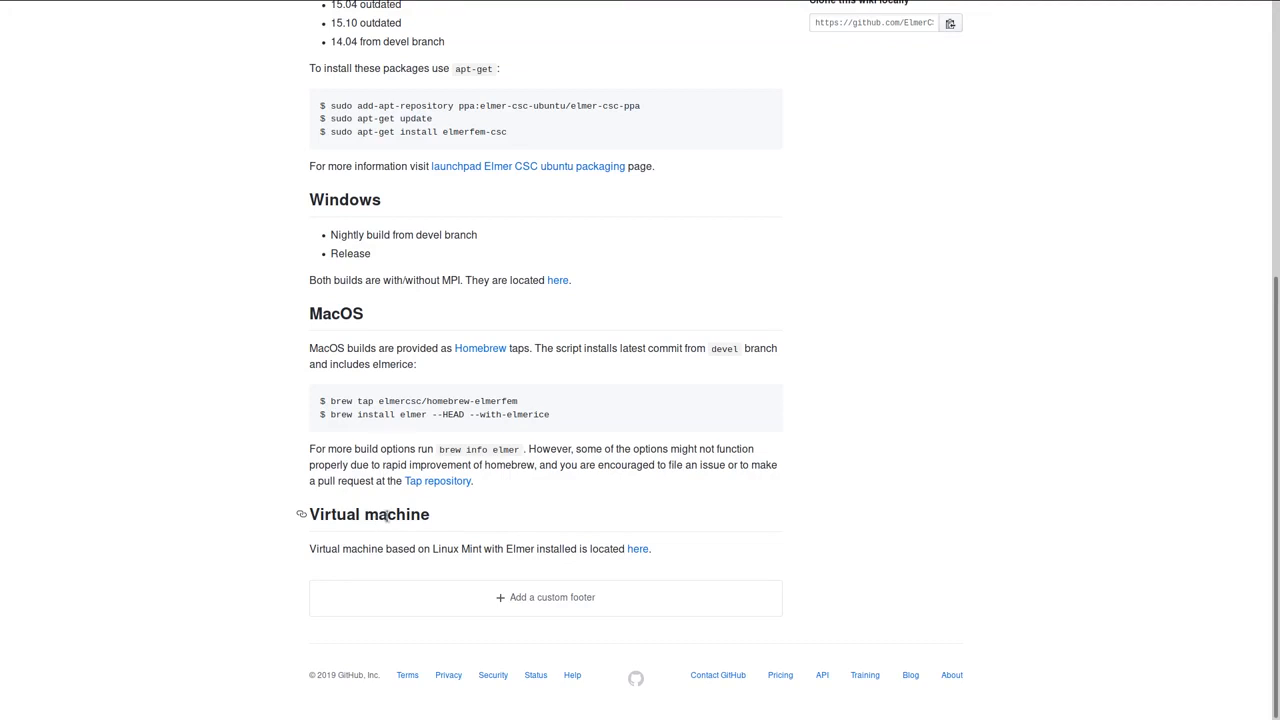
click(635, 552)
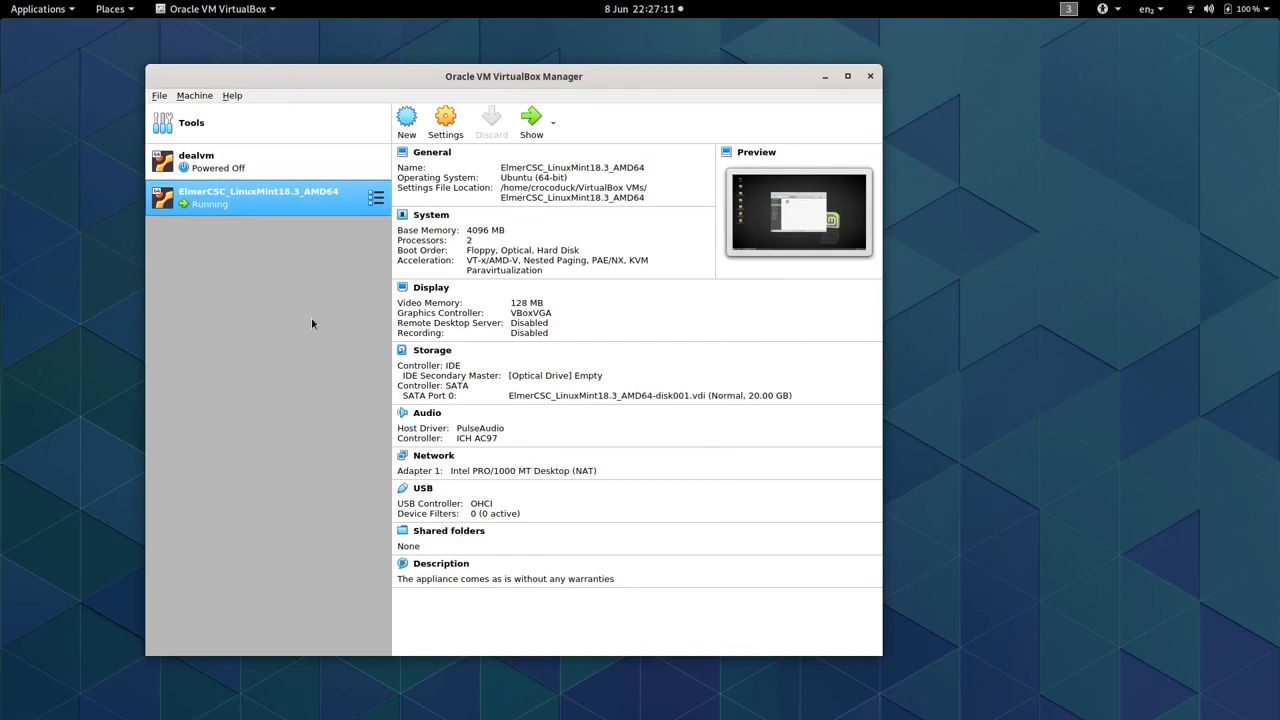
- Switch to the running ElmerCSC_LinuxMint18.3_AMD64 virtual machine, check the files in Documents/MetalBar and return to the home folder
key(super)
click(311, 317)
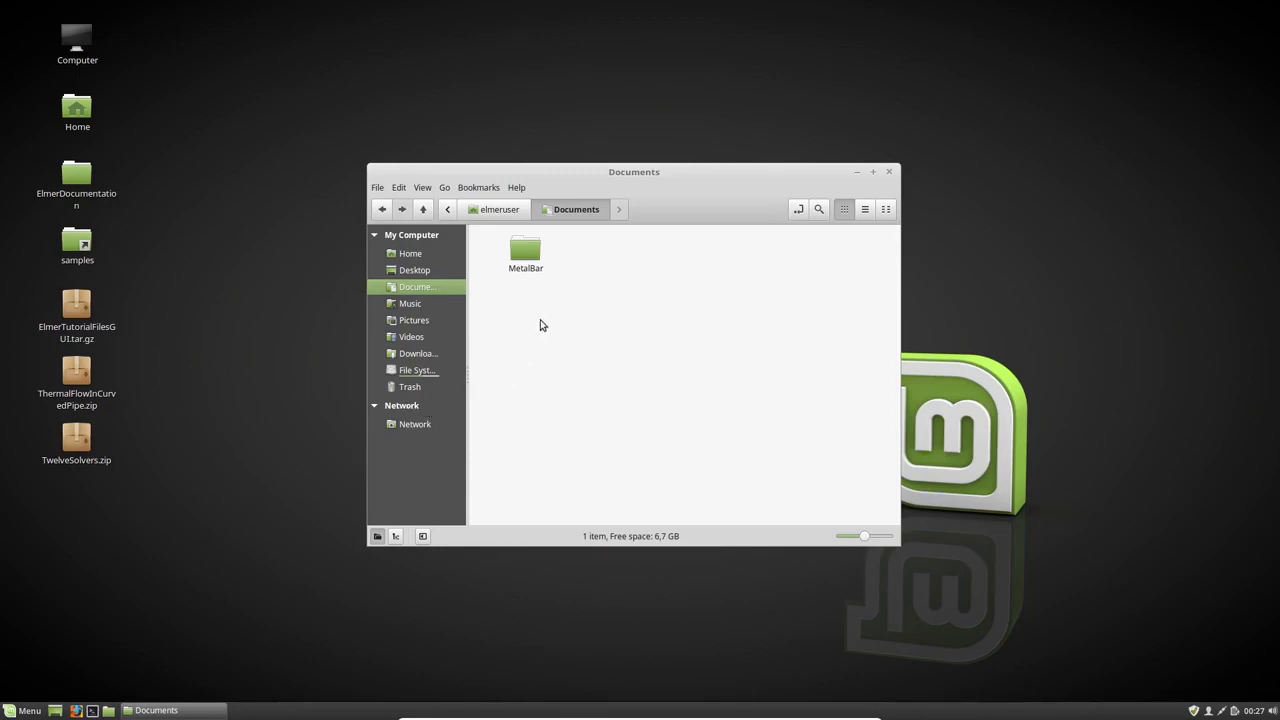
double_click(524, 252)
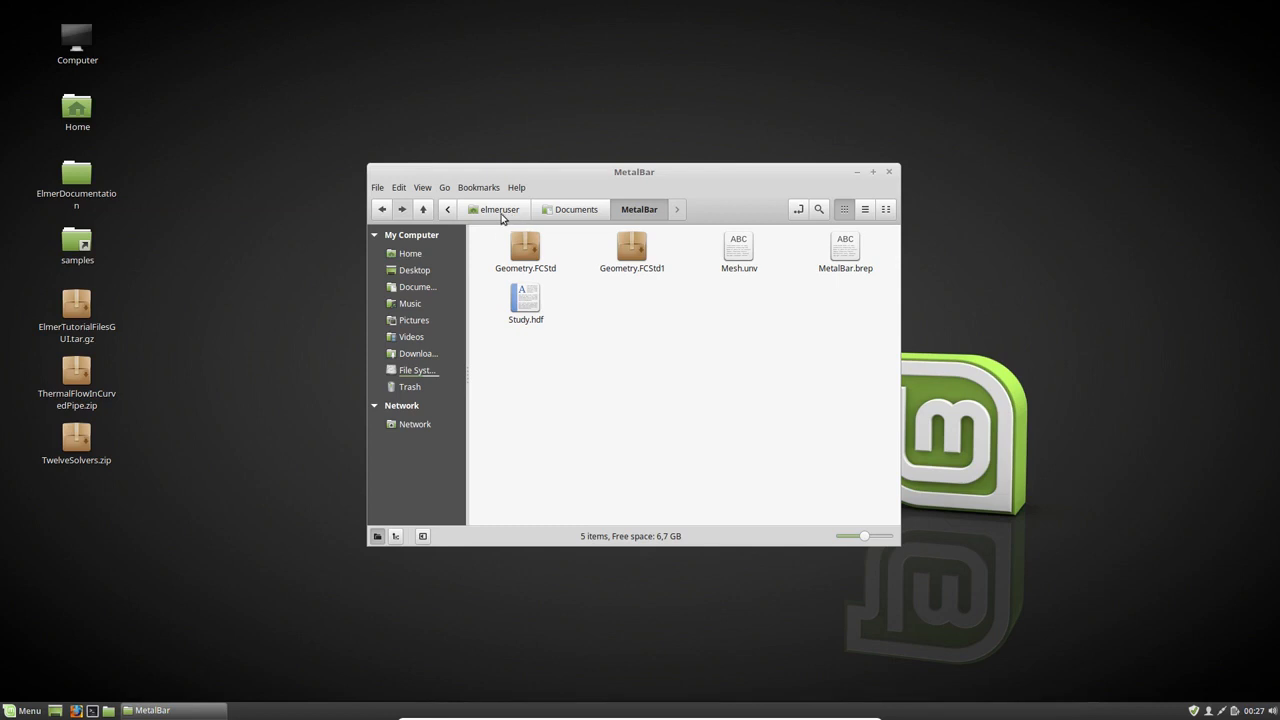
click(488, 213)
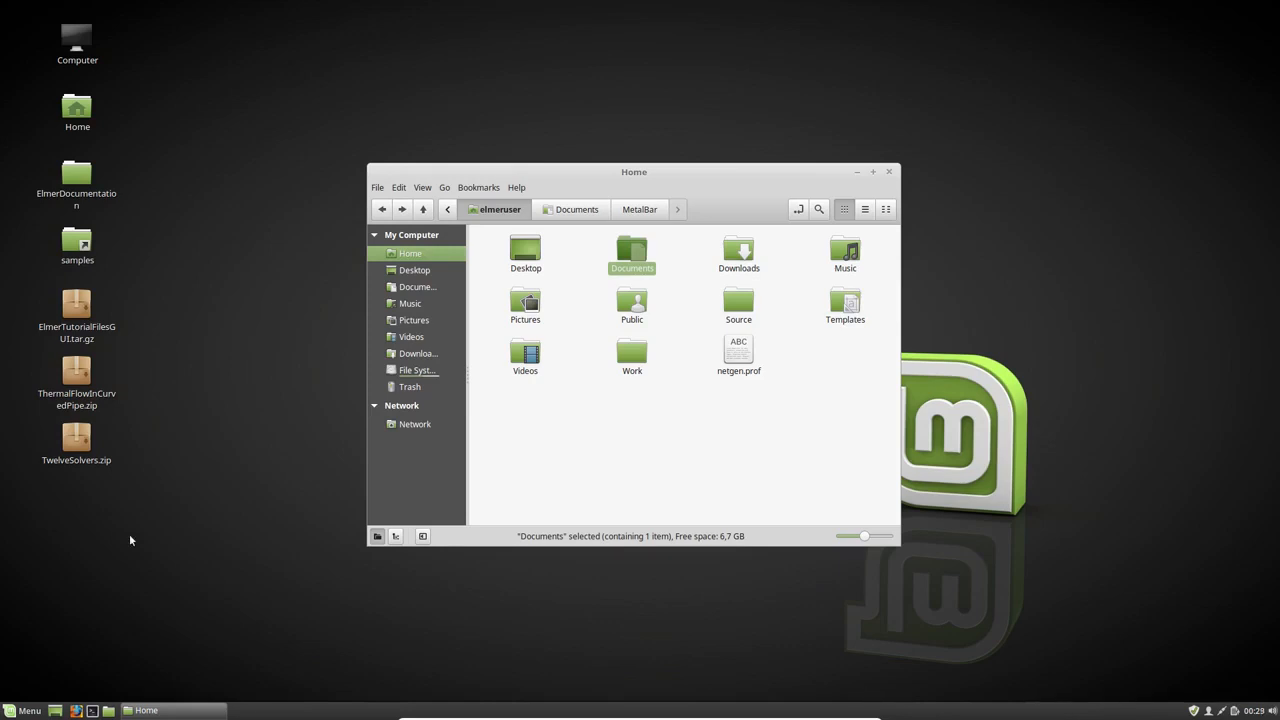
- Launch ElmerGUI from a terminal and maximize its window
click(90, 710)
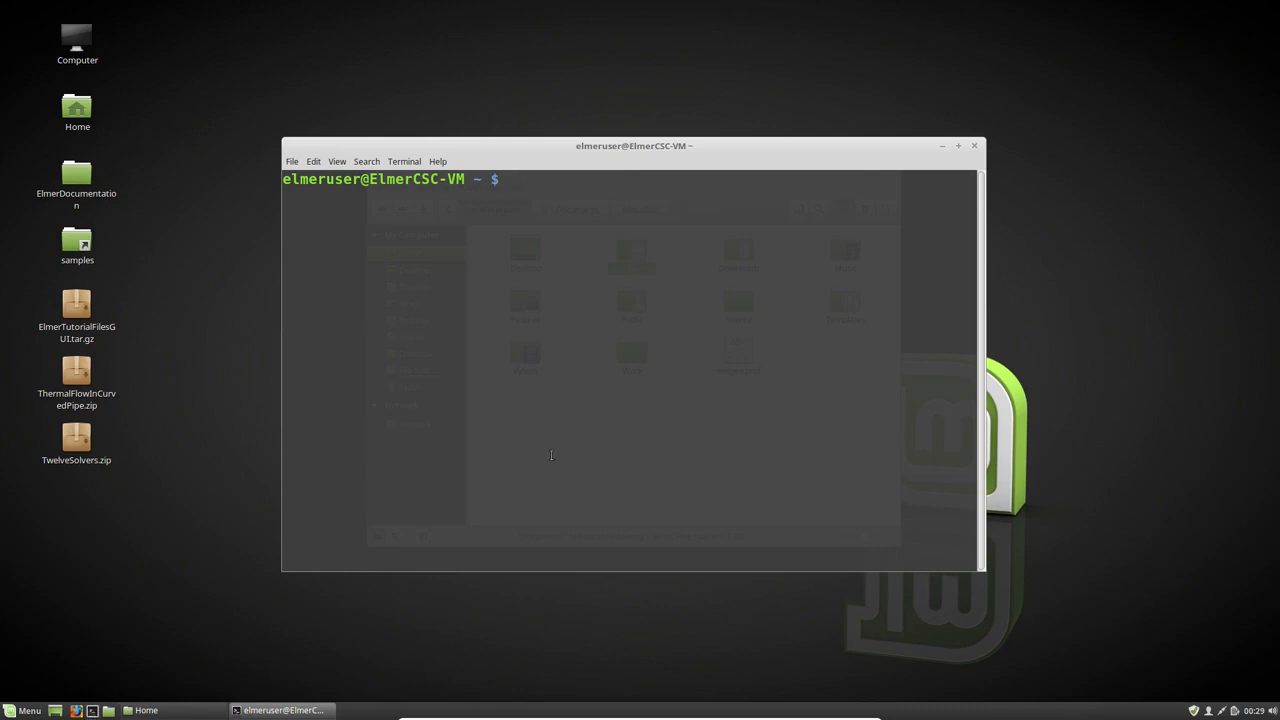
text(ElmerGUI)
key(Return)
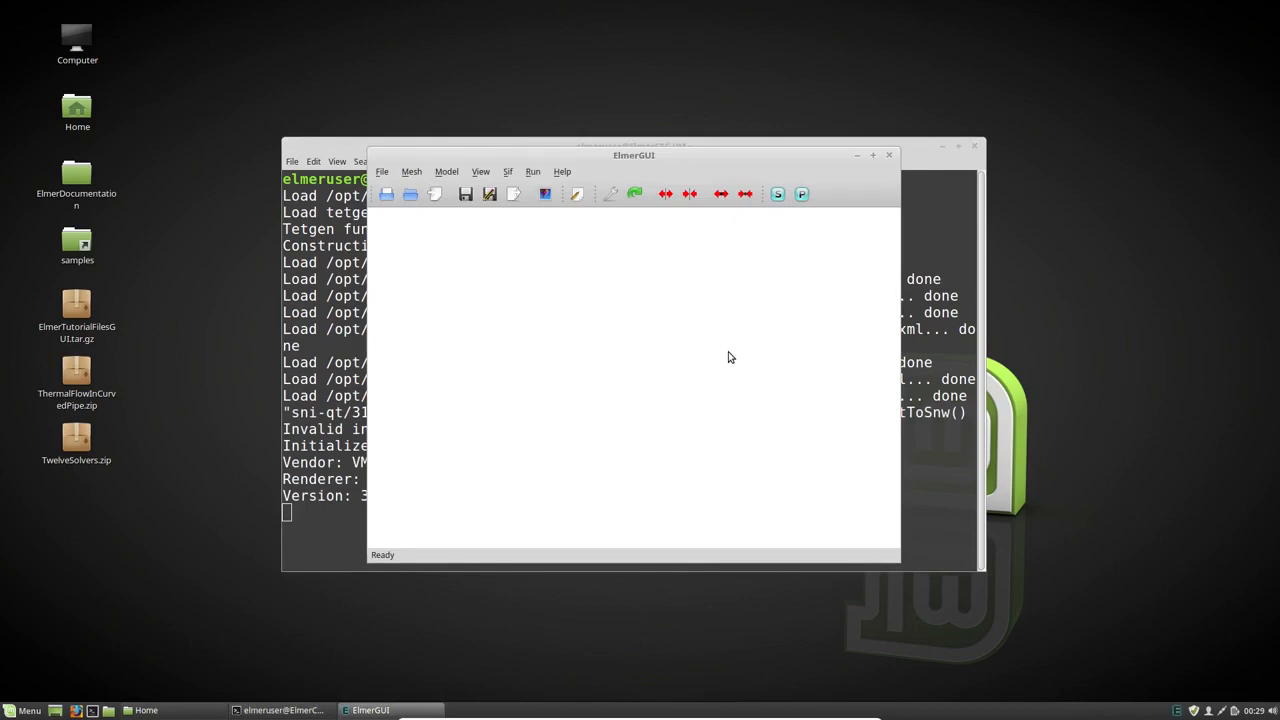
click(873, 155)
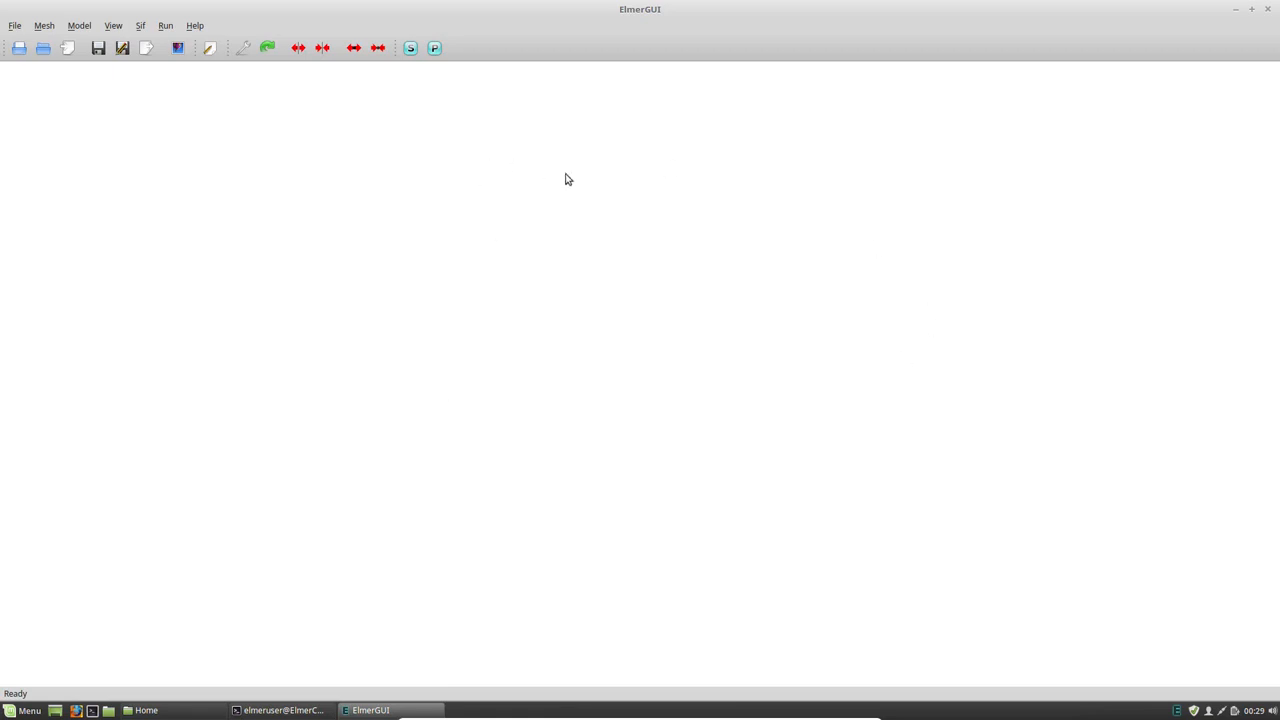
- Open the Mesh.unv file from the Documents/MetalBar folder as the geometry input
click(14, 25)
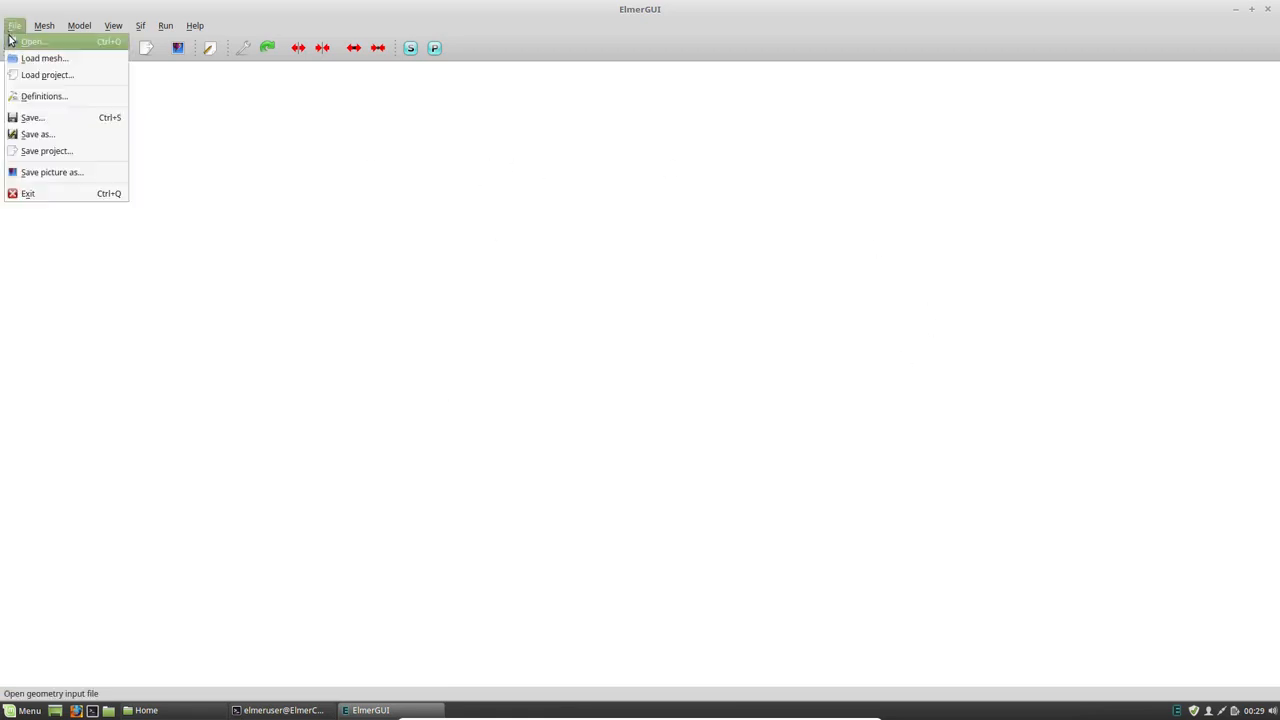
click(30, 42)
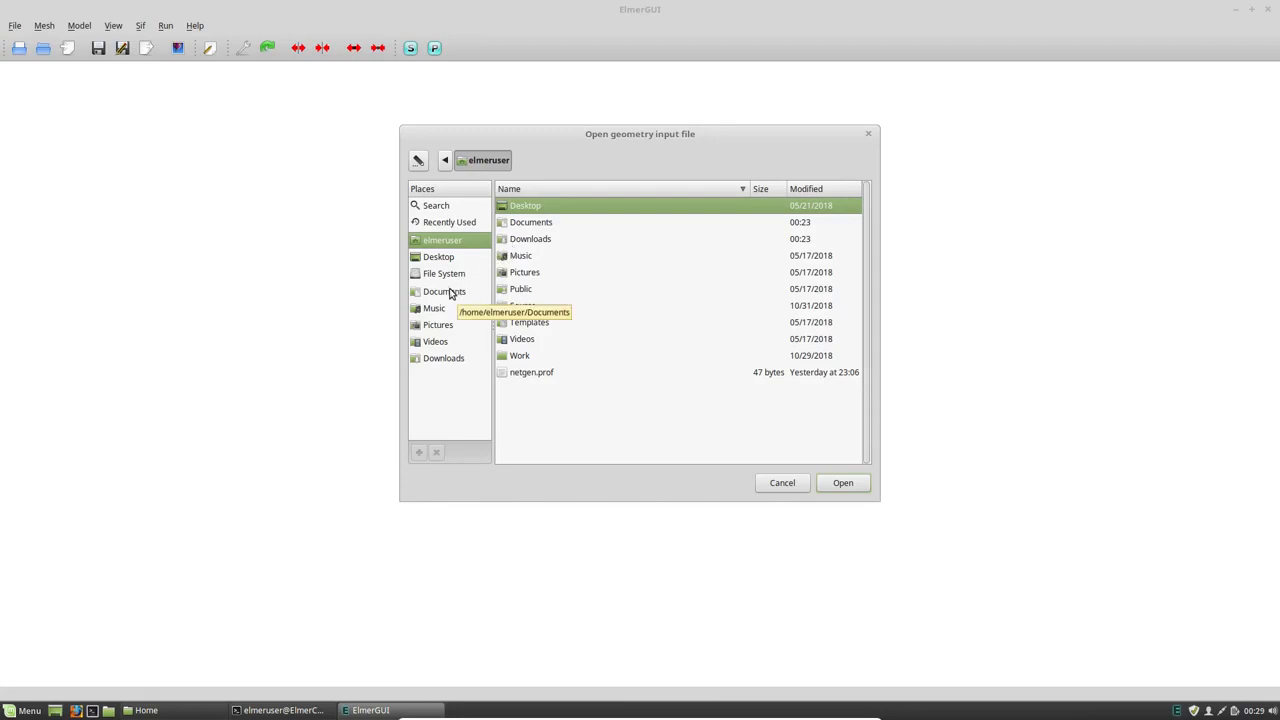
click(448, 291)
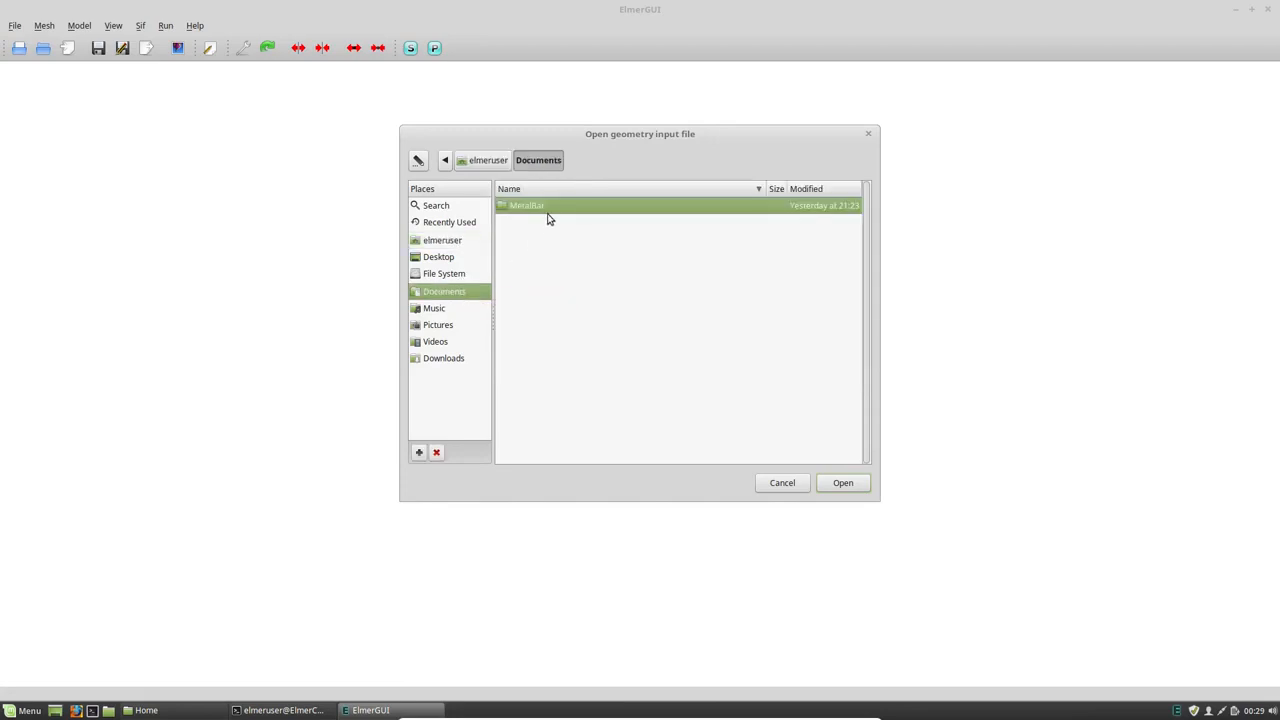
double_click(535, 207)
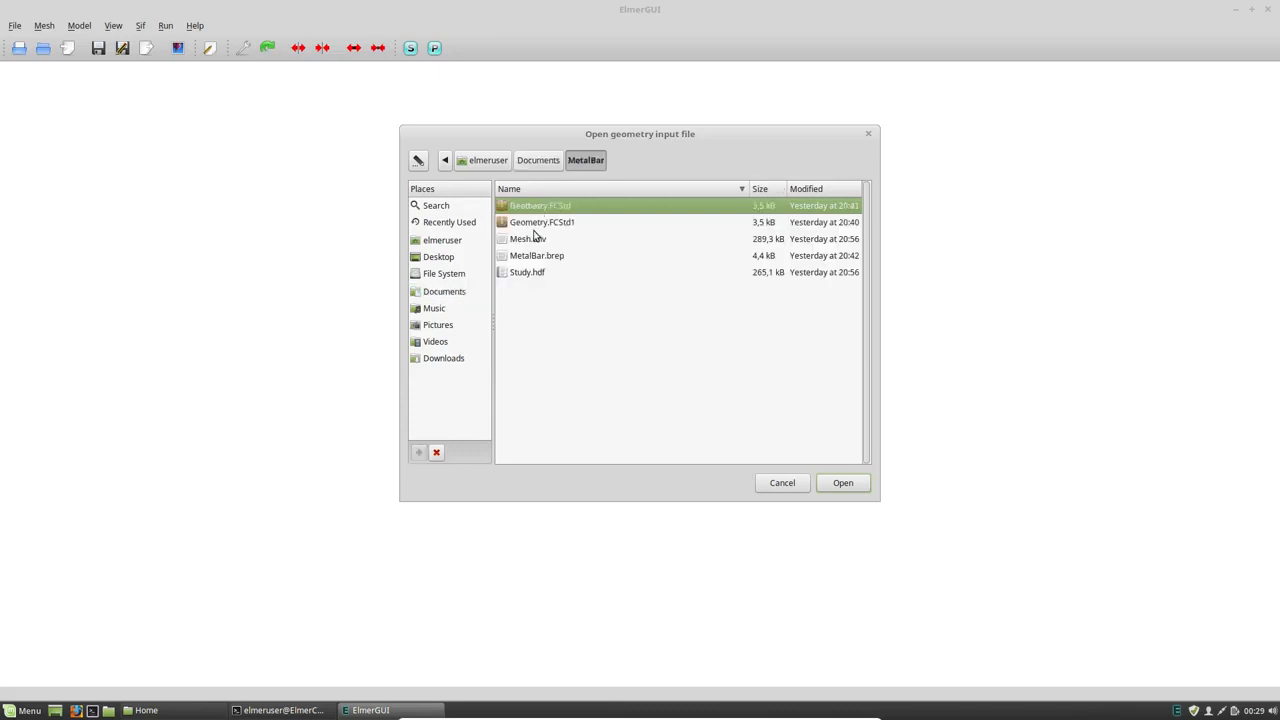
click(533, 239)
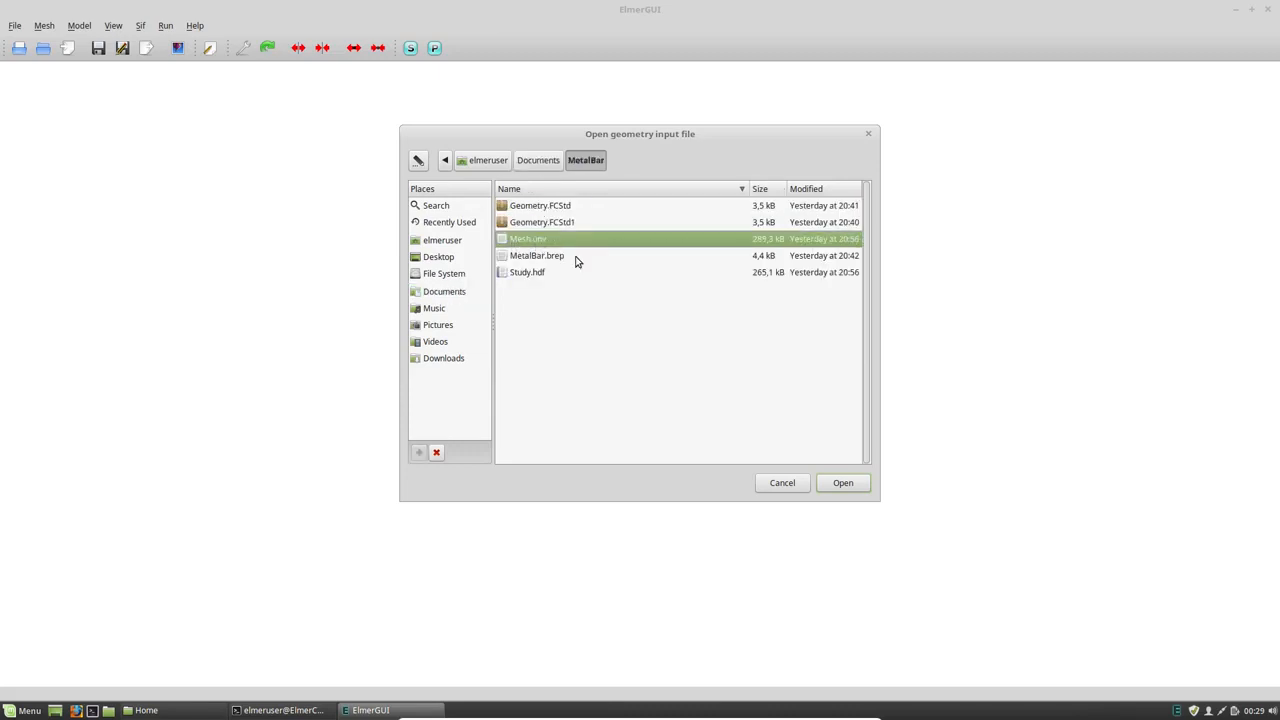
click(846, 483)
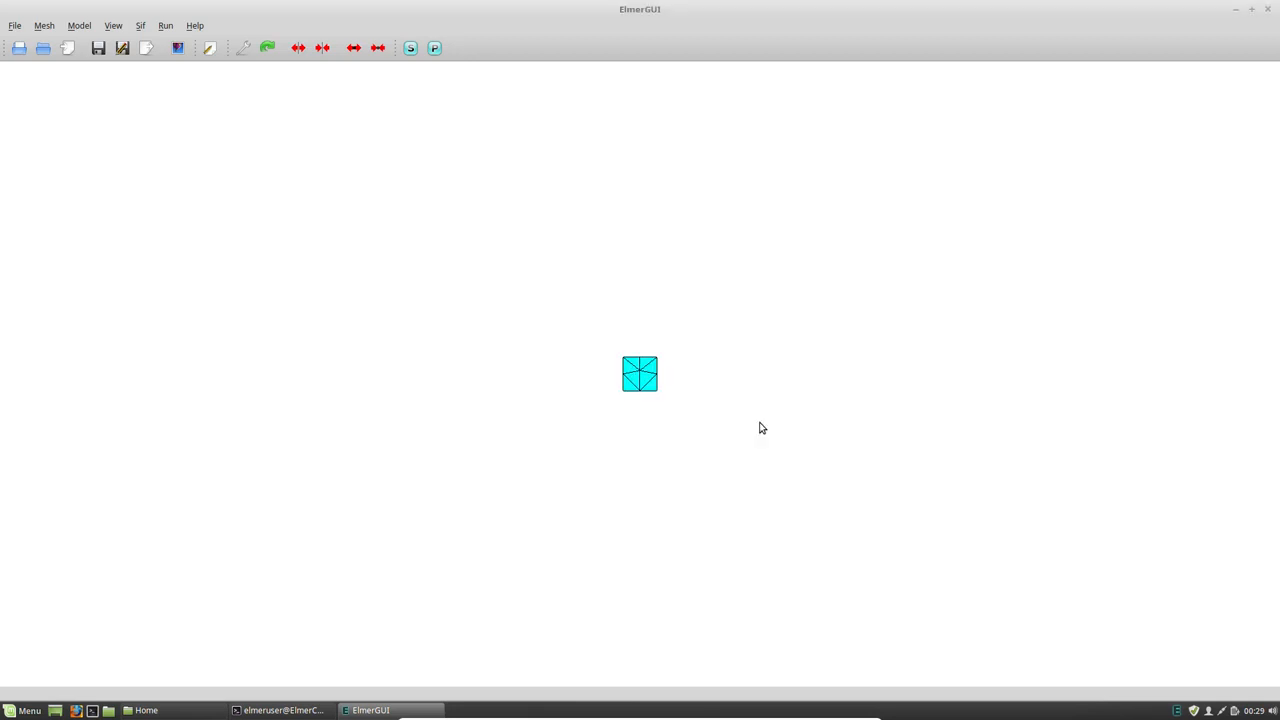
- Turn on the compass display for the metal bar mesh
scroll(660, 383, up, 1)
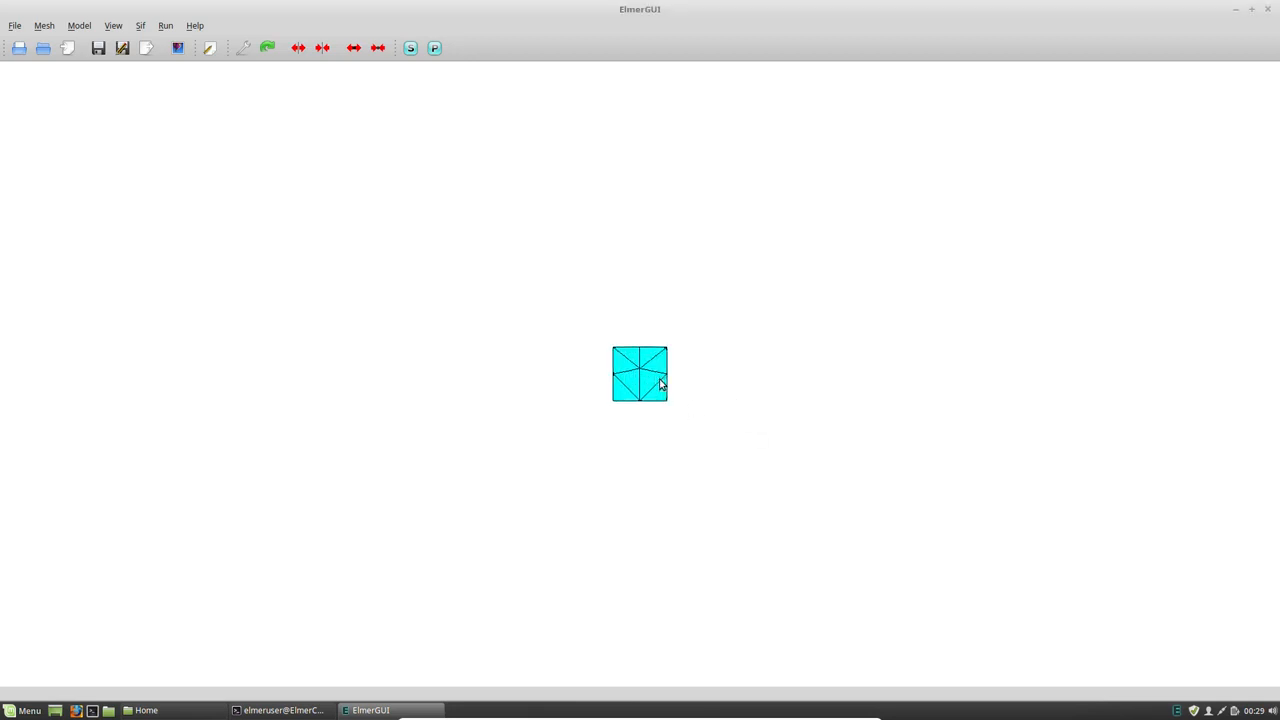
scroll(661, 381, up, 4)
scroll(662, 380, down, 3)
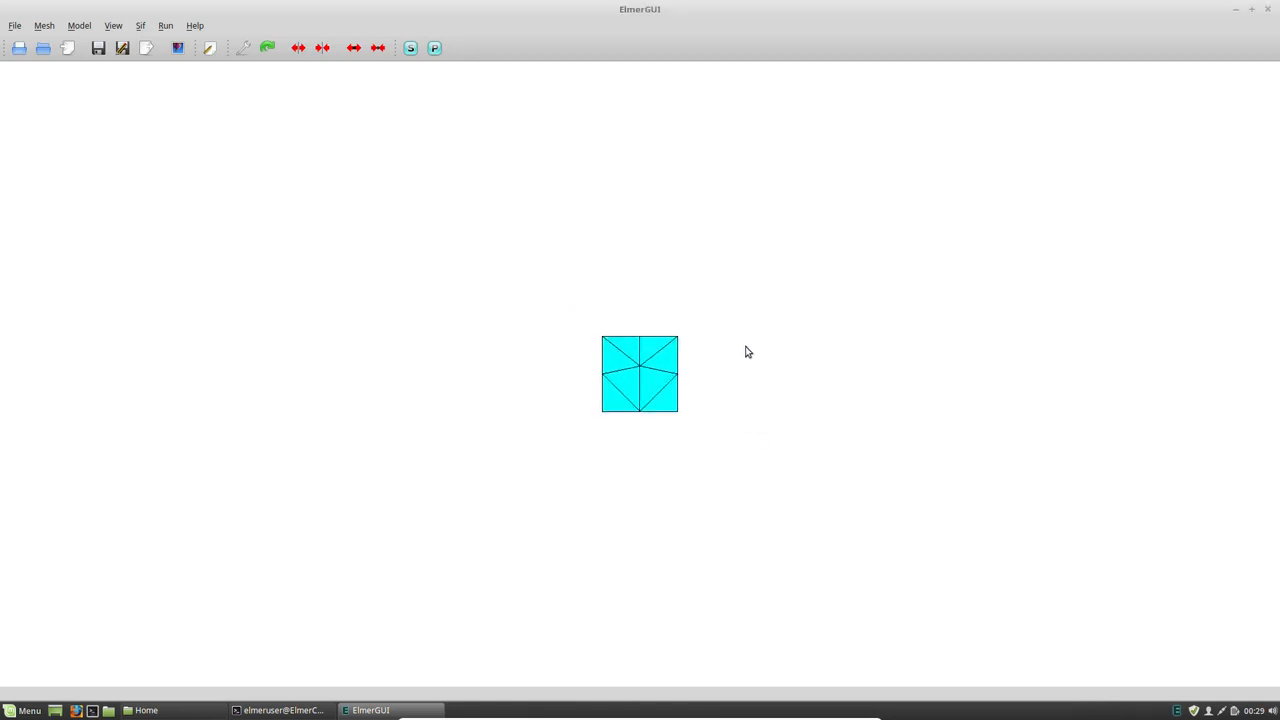
drag(703, 381, 353, 287)
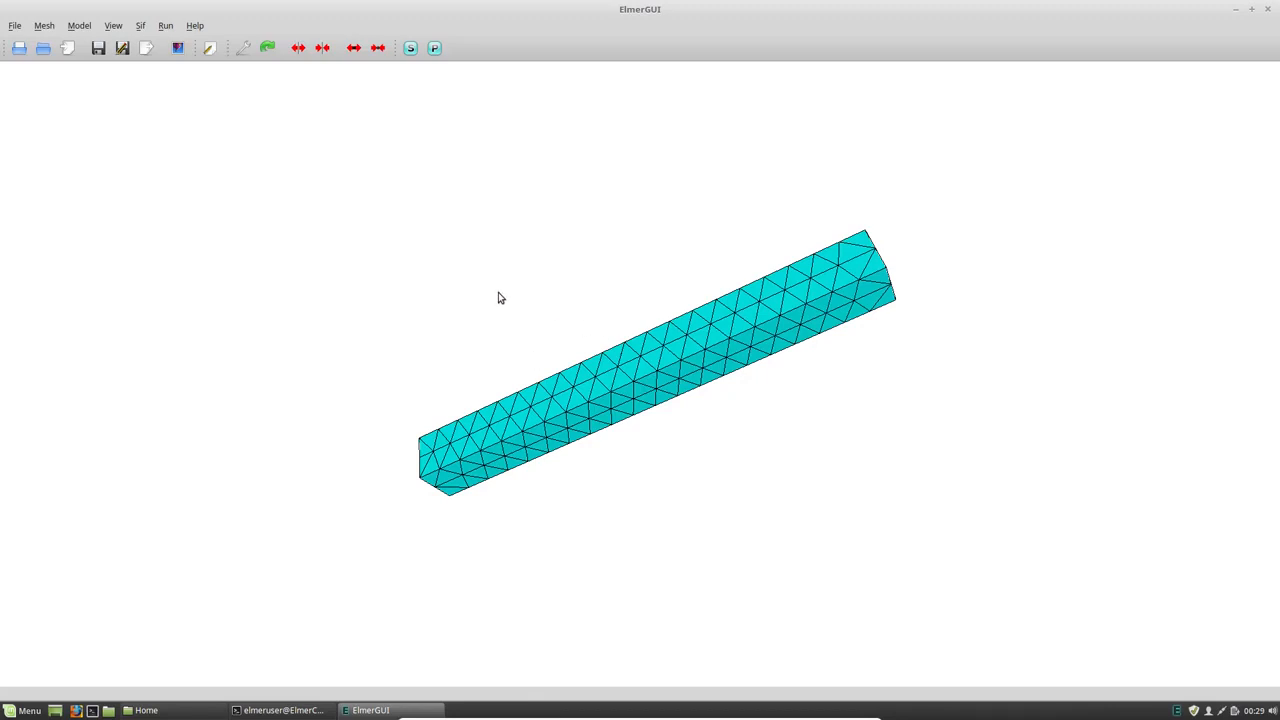
click(111, 30)
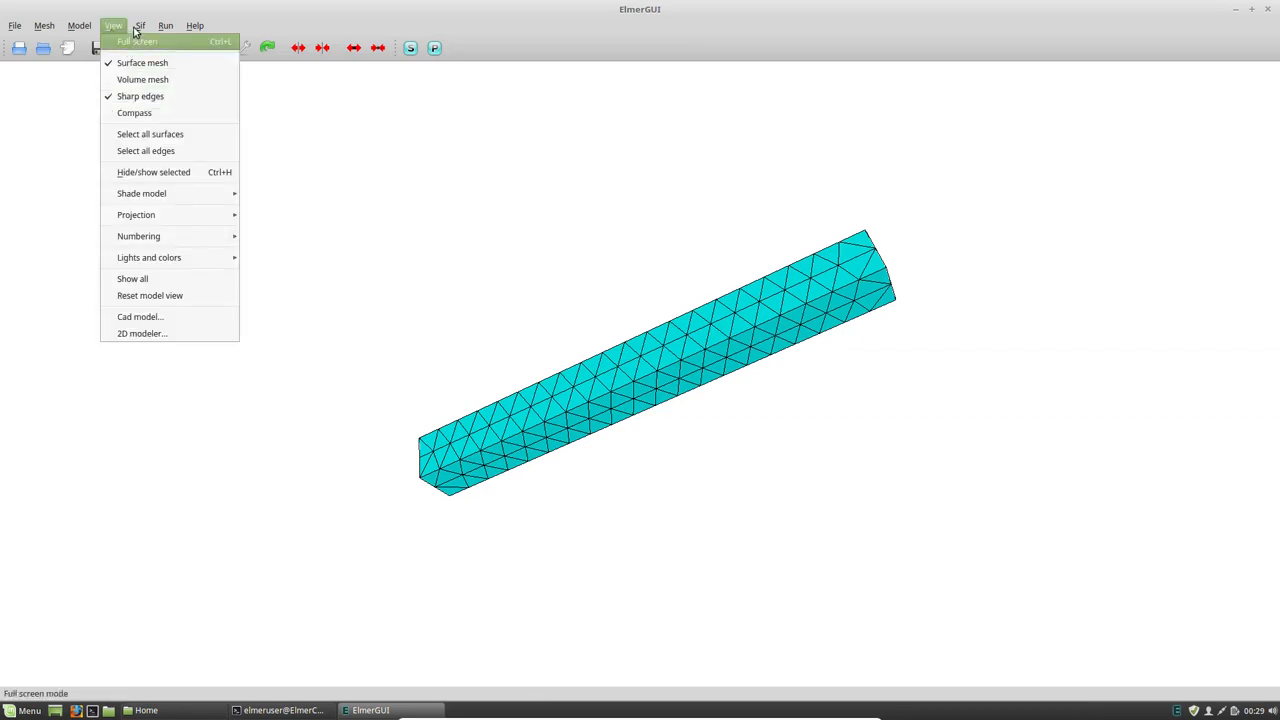
mouse_move(88, 30)
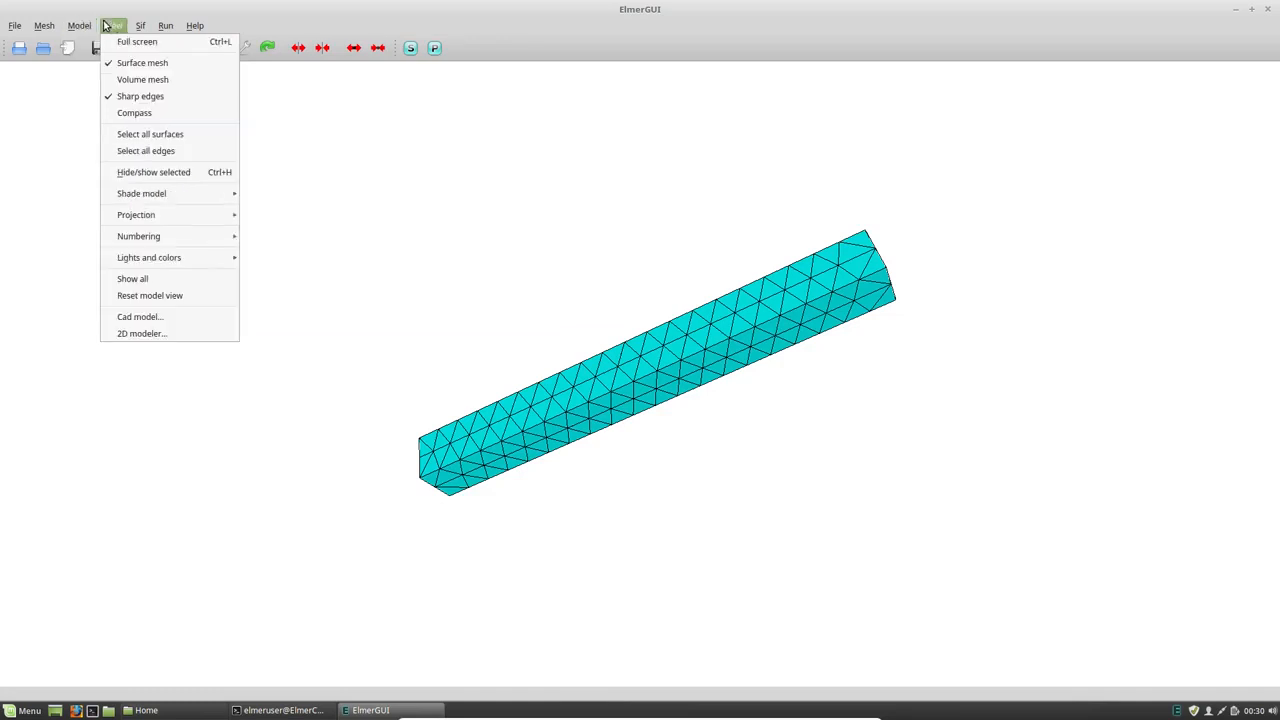
click(130, 114)
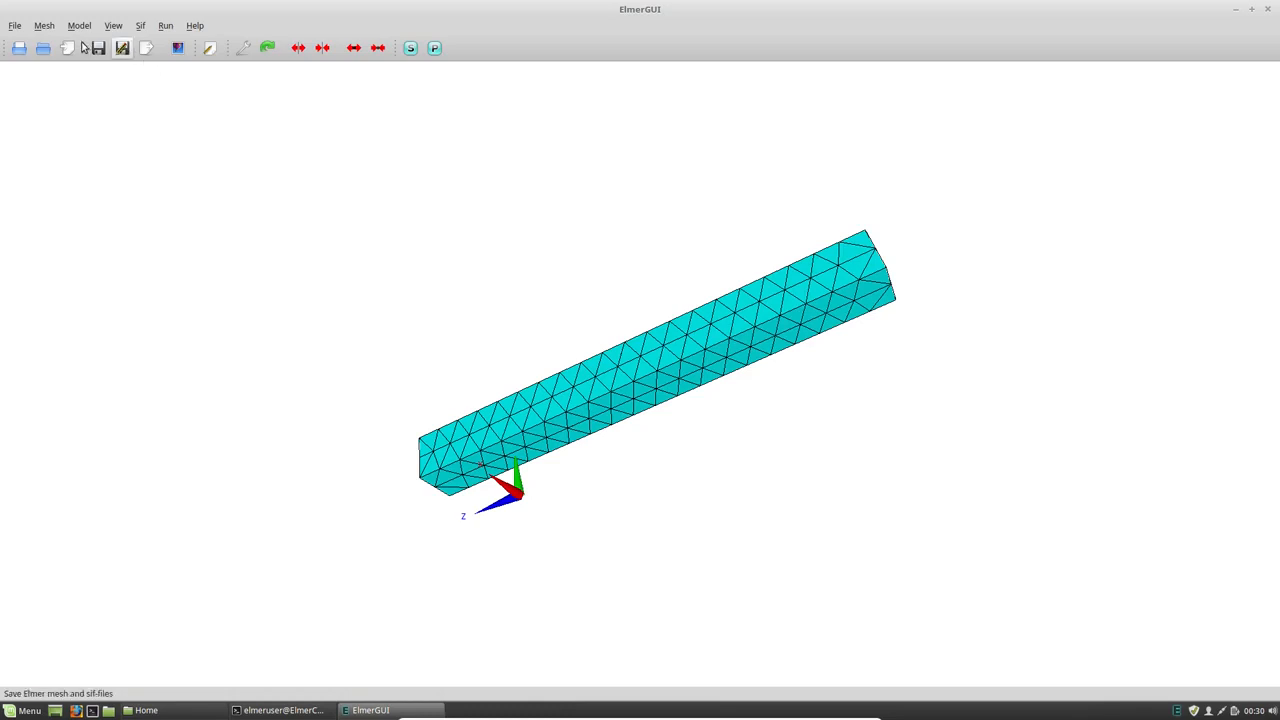
- Set the coordinate scaling to 0.001 in the simulation setup and apply it
click(110, 25)
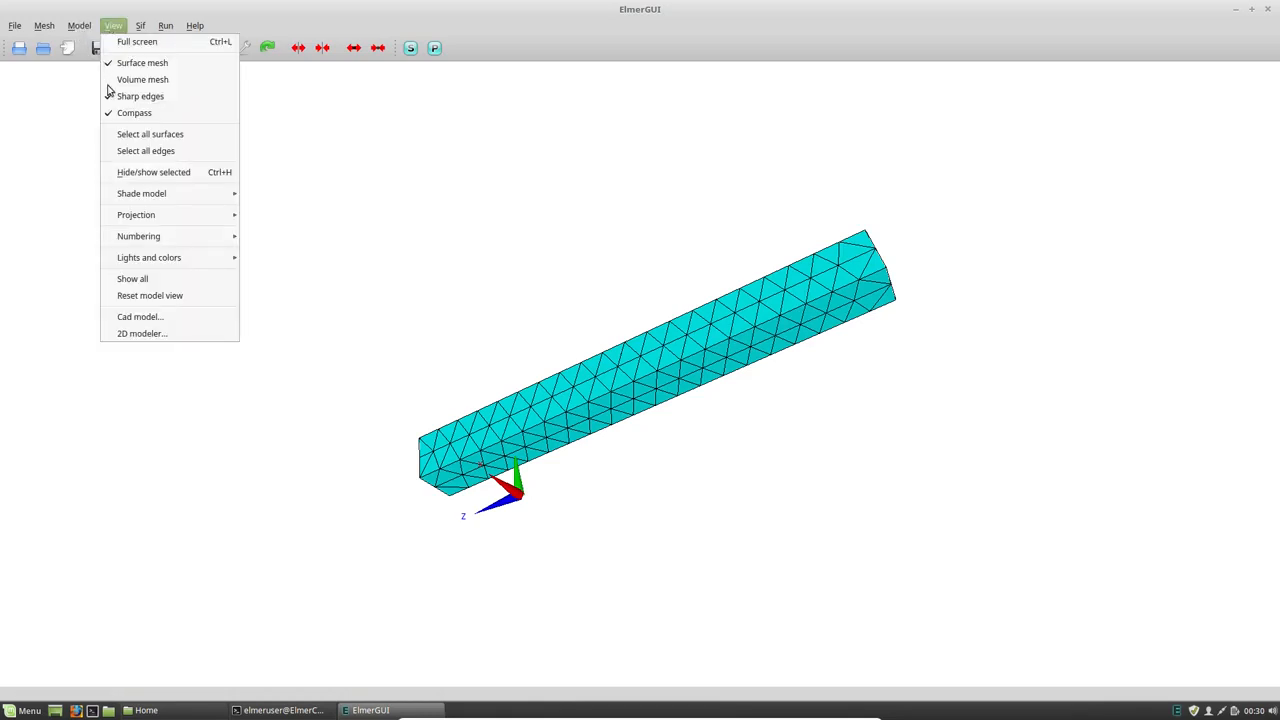
mouse_move(75, 27)
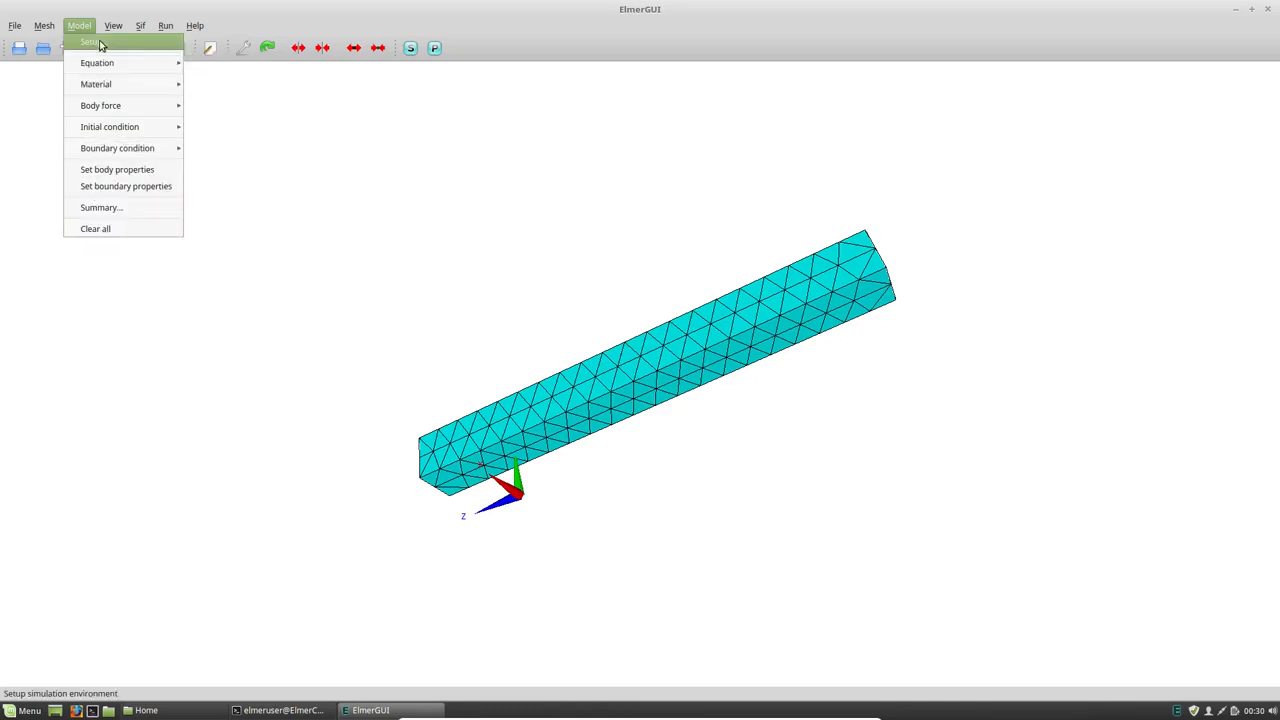
click(96, 43)
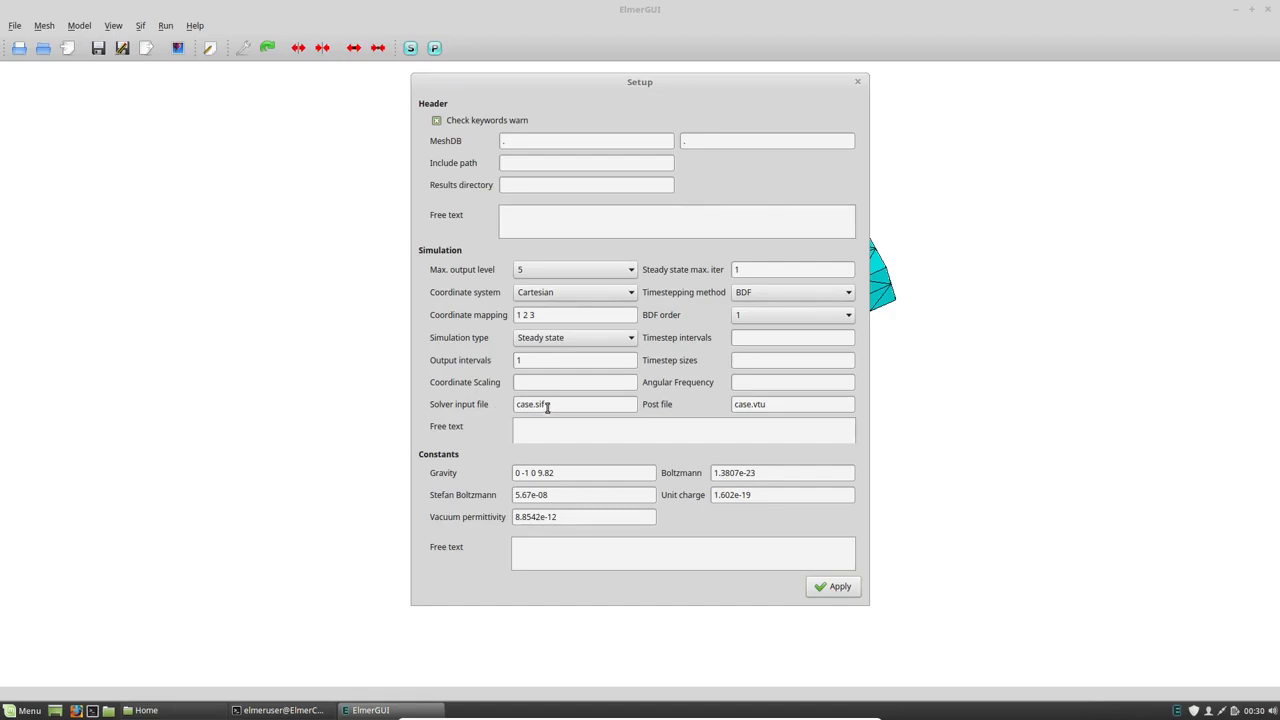
double_click(760, 406)
drag(741, 405, 732, 406)
click(795, 408)
drag(551, 403, 506, 401)
click(574, 382)
text(0.001)
drag(560, 382, 520, 383)
click(853, 594)
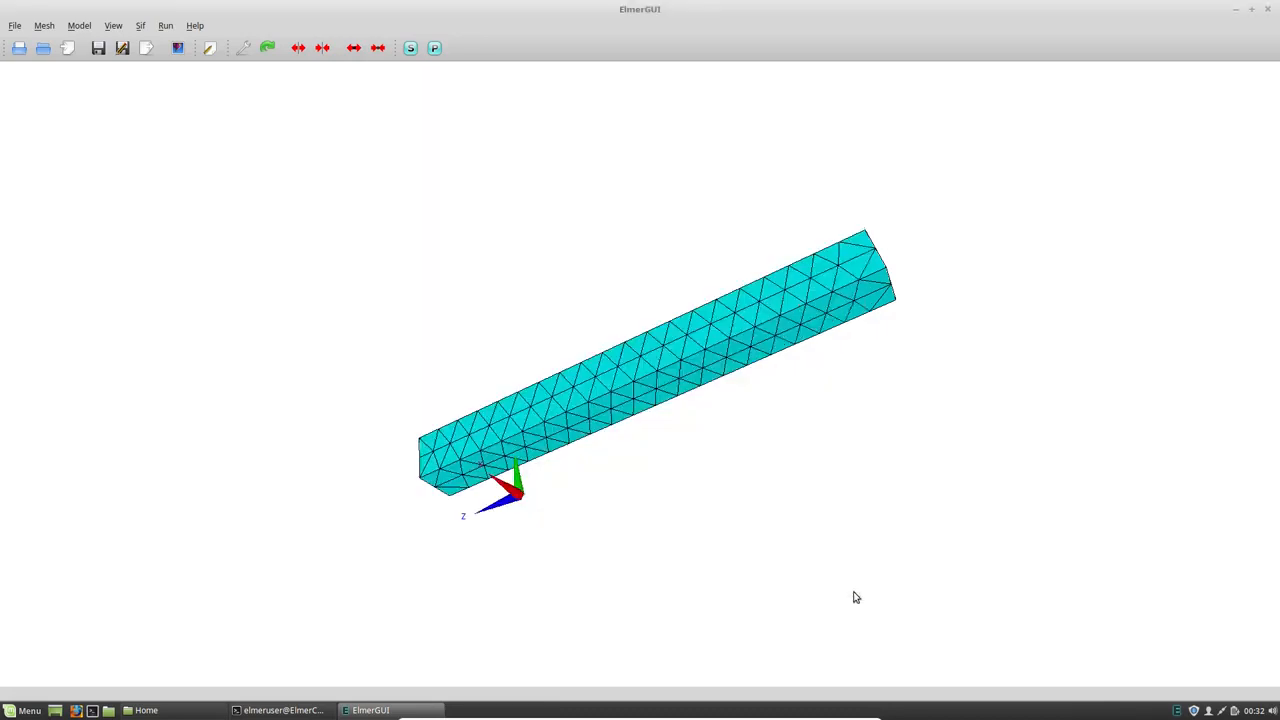
- Add an equation set for linear elasticity and name it LinearElasticity
click(88, 28)
mouse_move(97, 63)
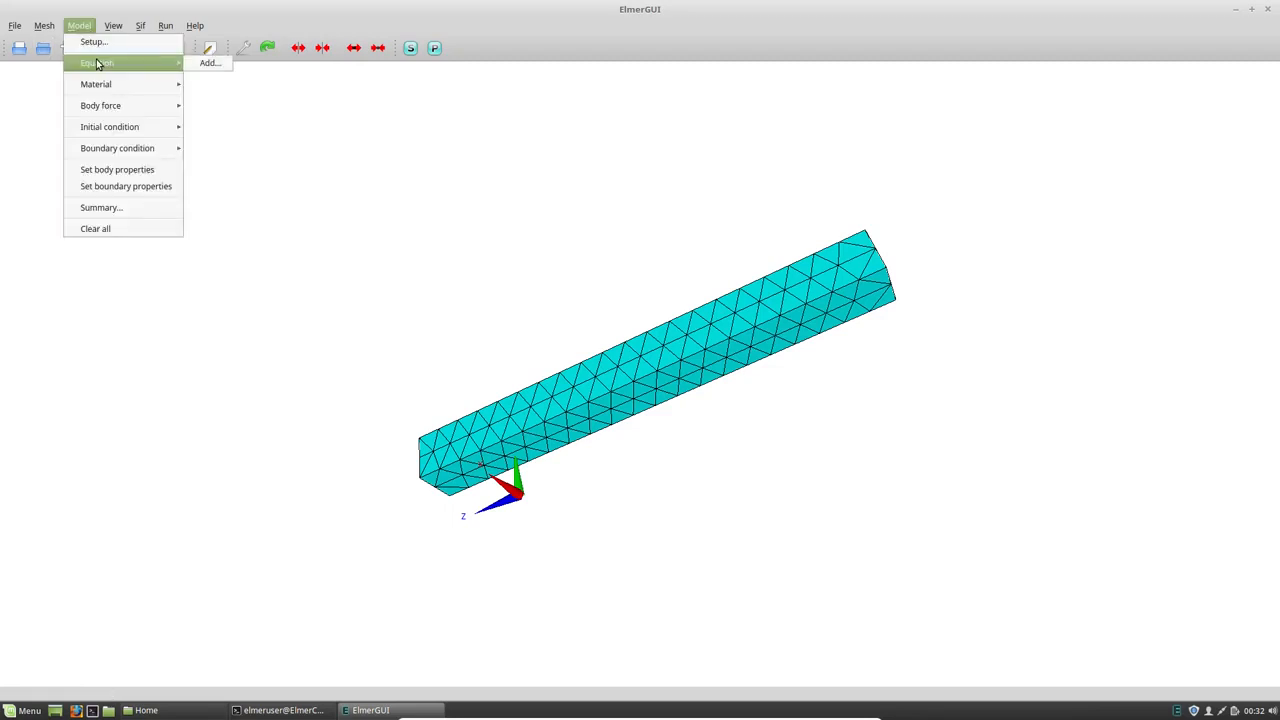
click(205, 63)
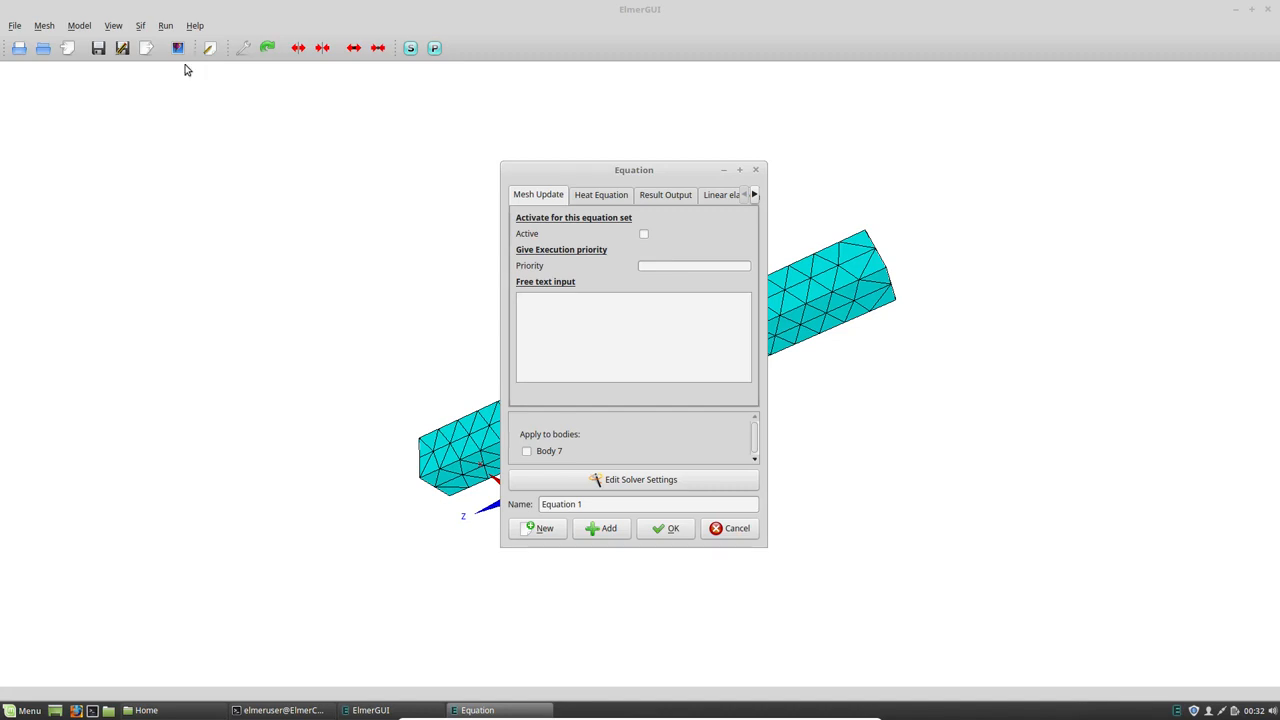
click(735, 196)
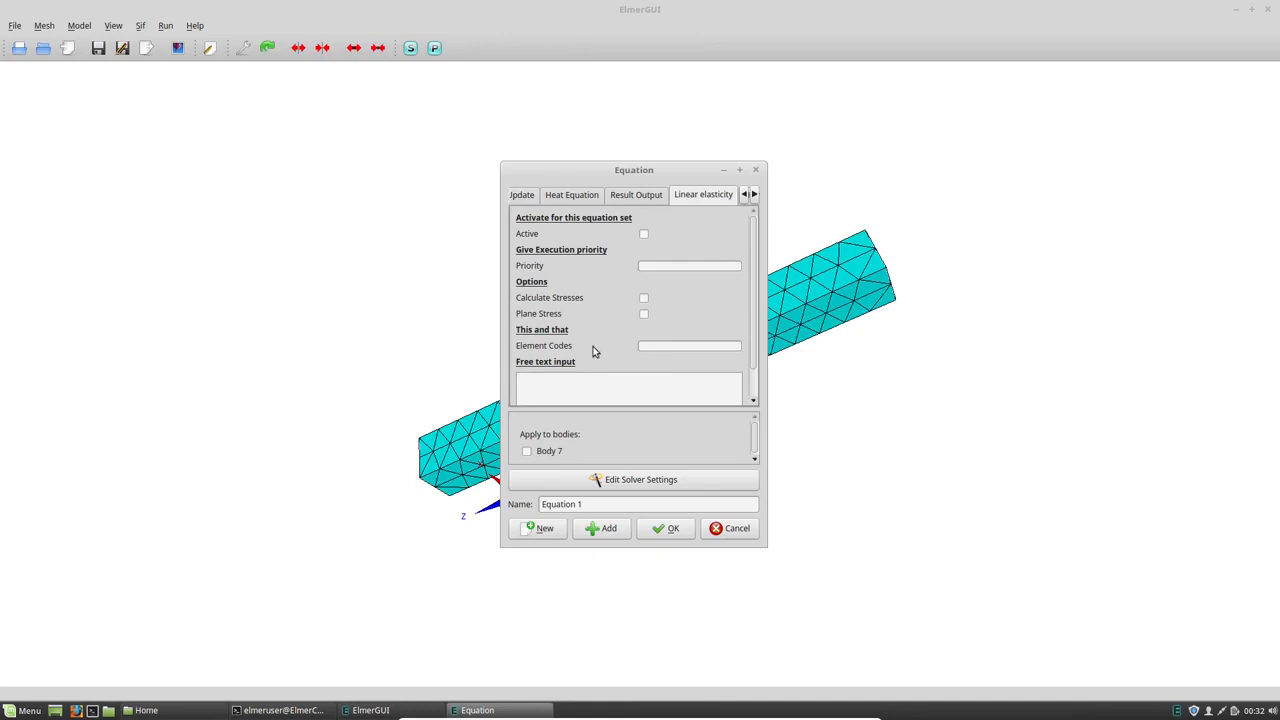
drag(610, 506, 532, 496)
text(LinearElasticity)
- Apply the LinearElasticity equation to Body 7 and make linear elasticity active
scroll(559, 455, down, 1)
click(527, 450)
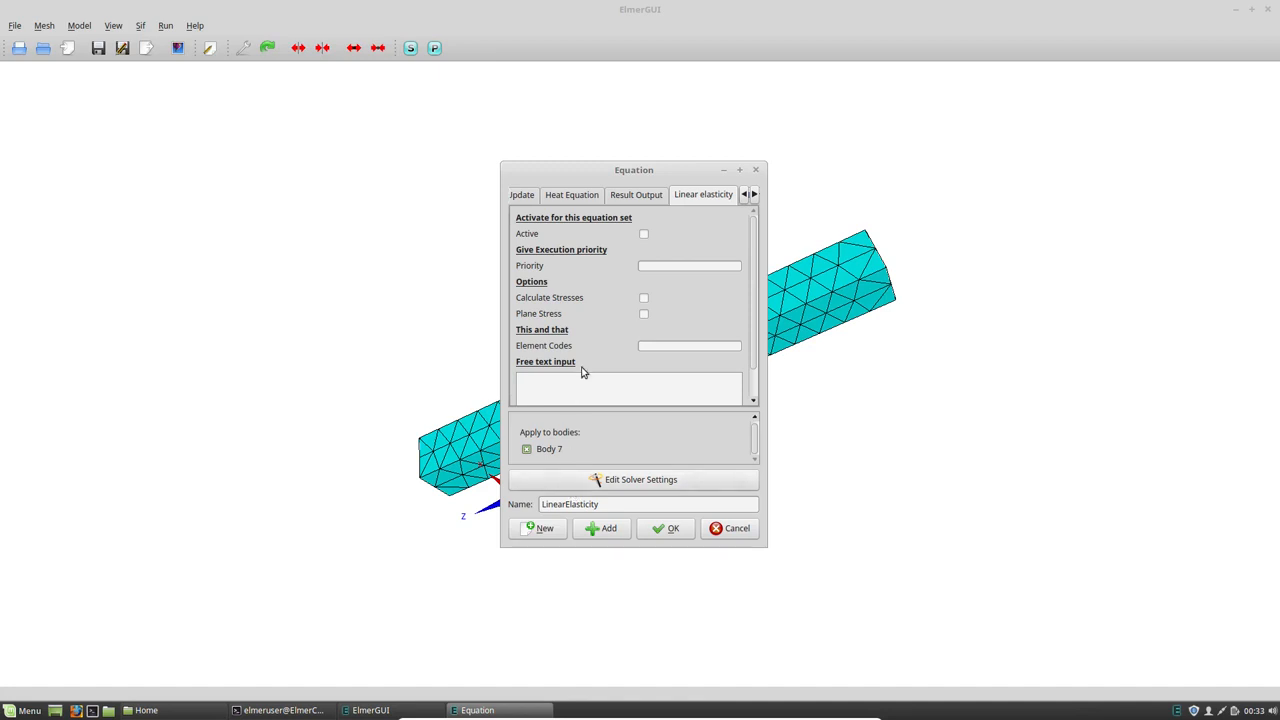
click(643, 234)
- Enable Eigen Analysis with 5 eigen system values in the linear elasticity solver's specific options
click(674, 481)
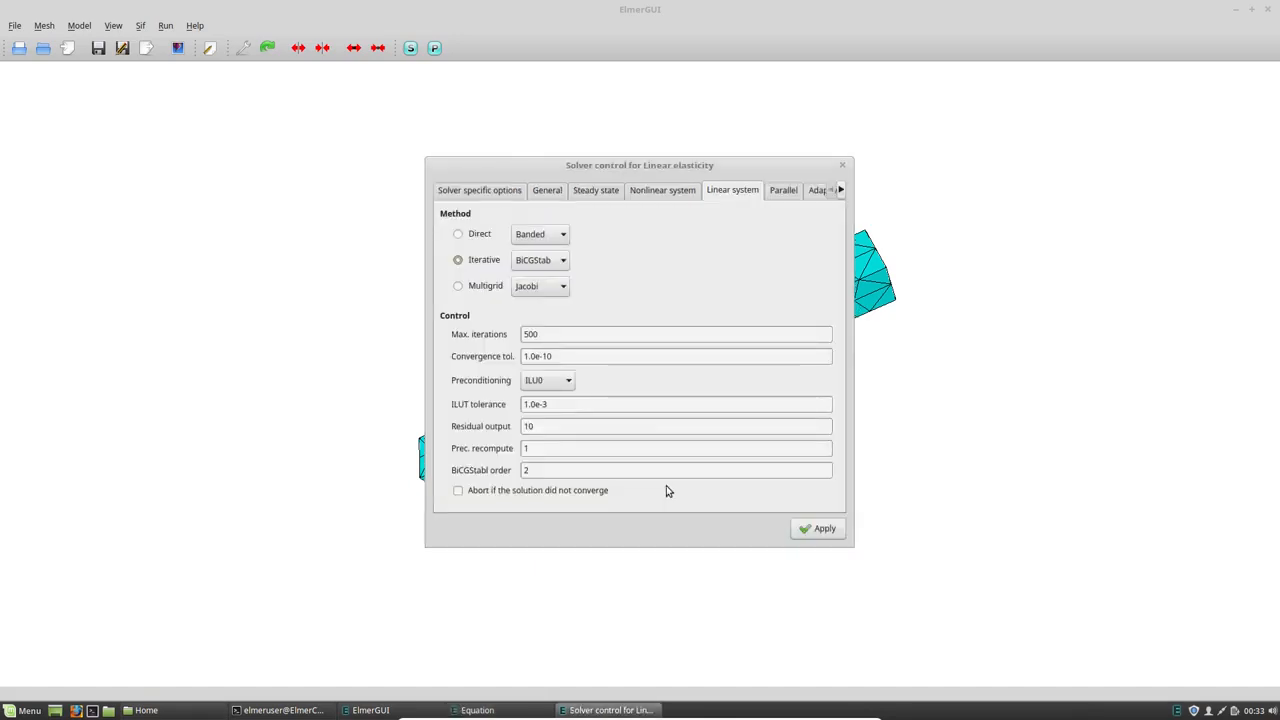
click(502, 191)
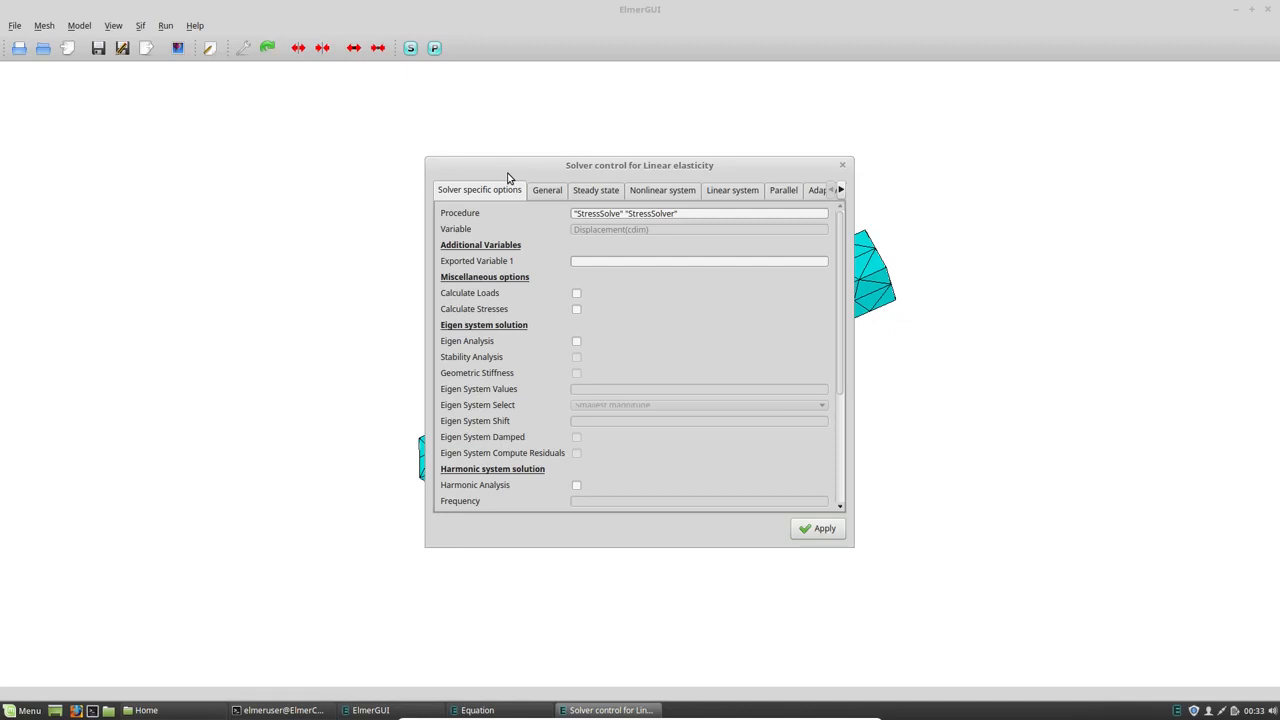
click(576, 343)
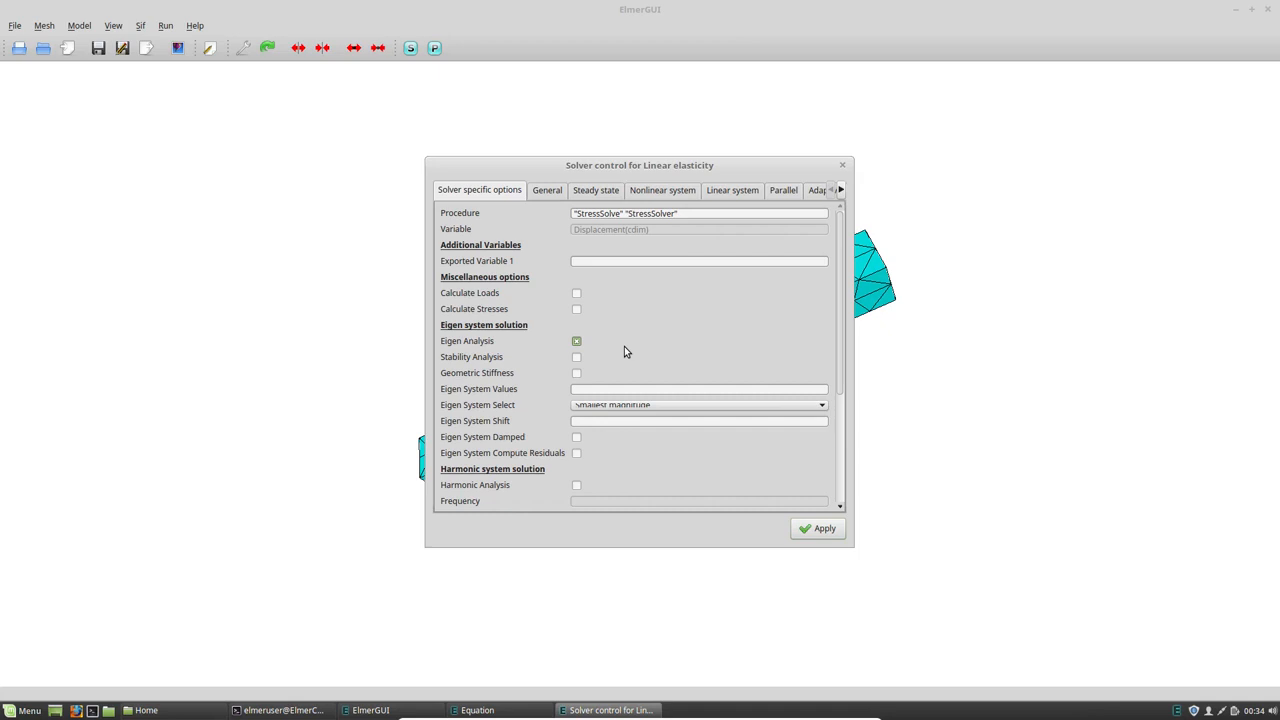
click(634, 389)
text(5)
scroll(531, 335, down, 3)
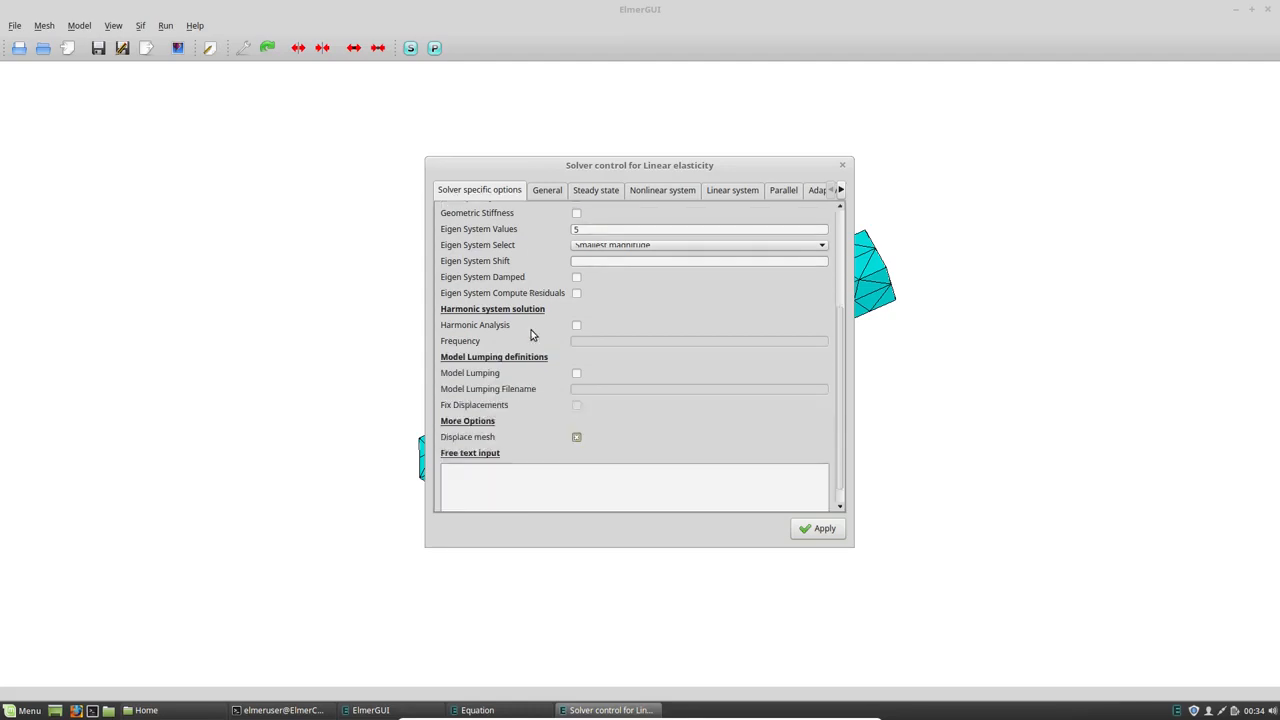
scroll(531, 335, up, 1)
scroll(530, 331, up, 3)
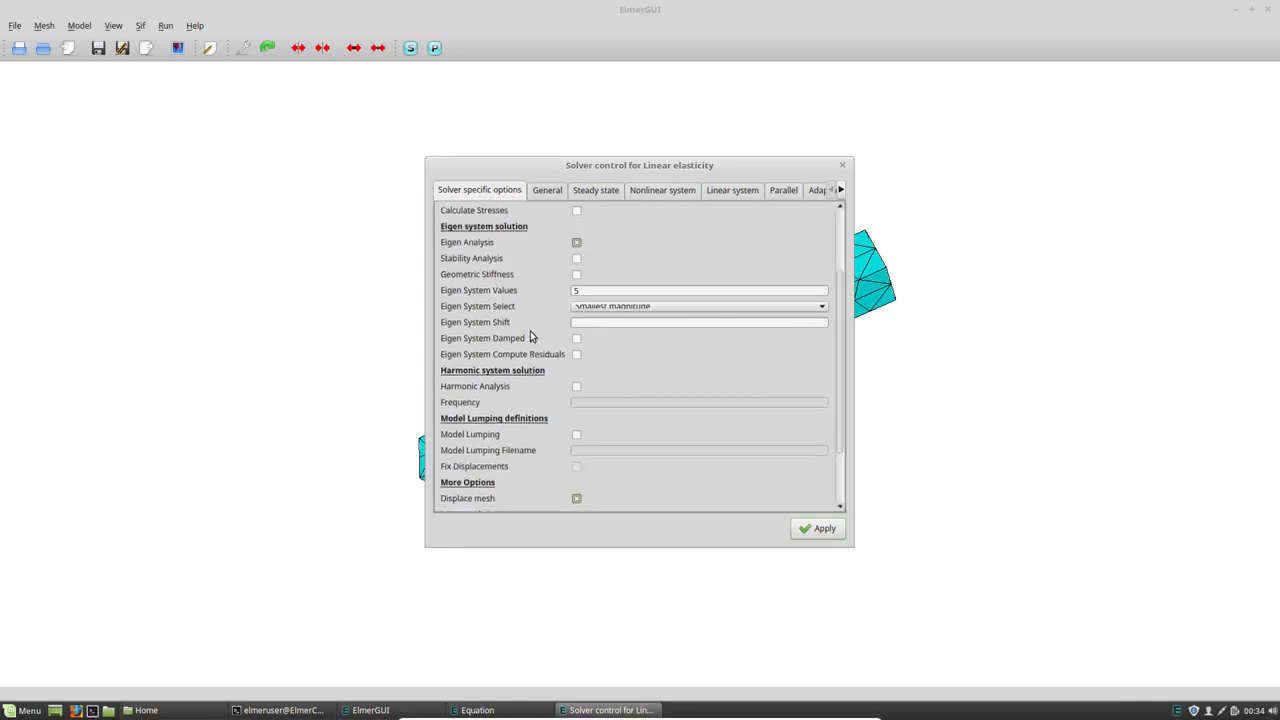
- Set the solver's linear system to the direct Umfpack method with ILUT preconditioning, after reviewing the general, steady state and nonlinear settings
click(540, 191)
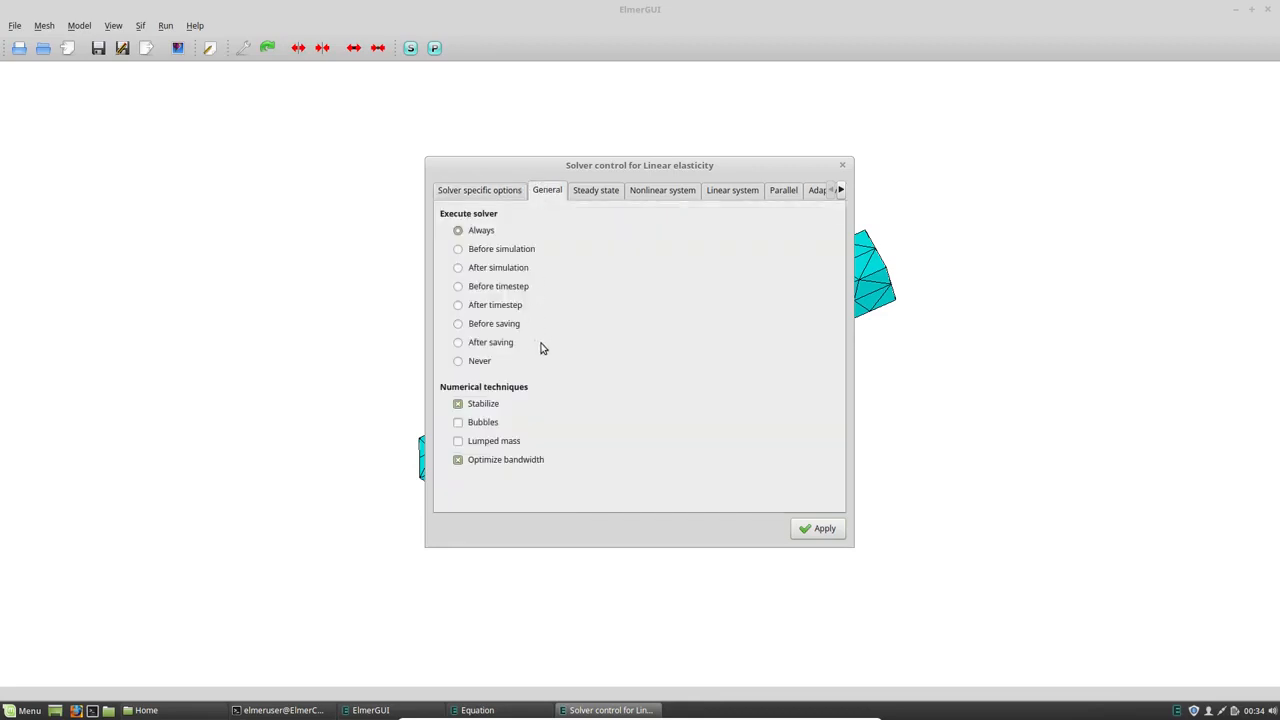
click(600, 196)
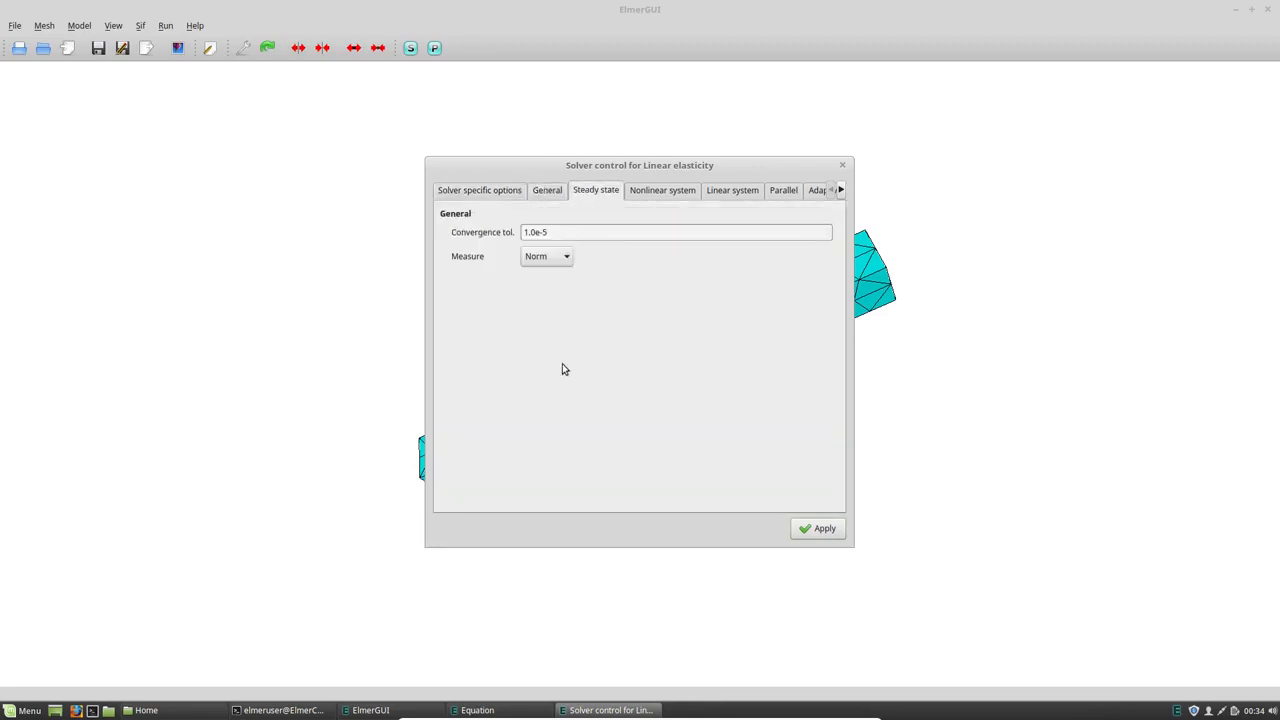
click(636, 196)
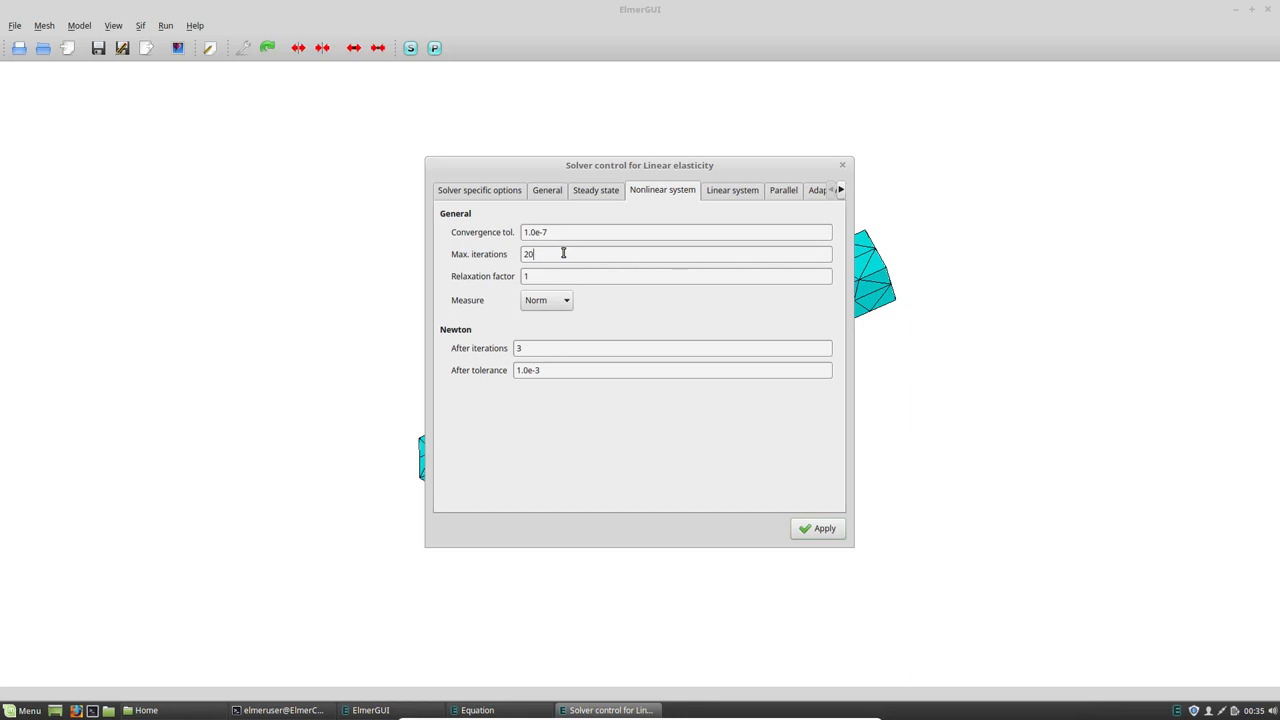
drag(563, 254, 508, 256)
click(717, 191)
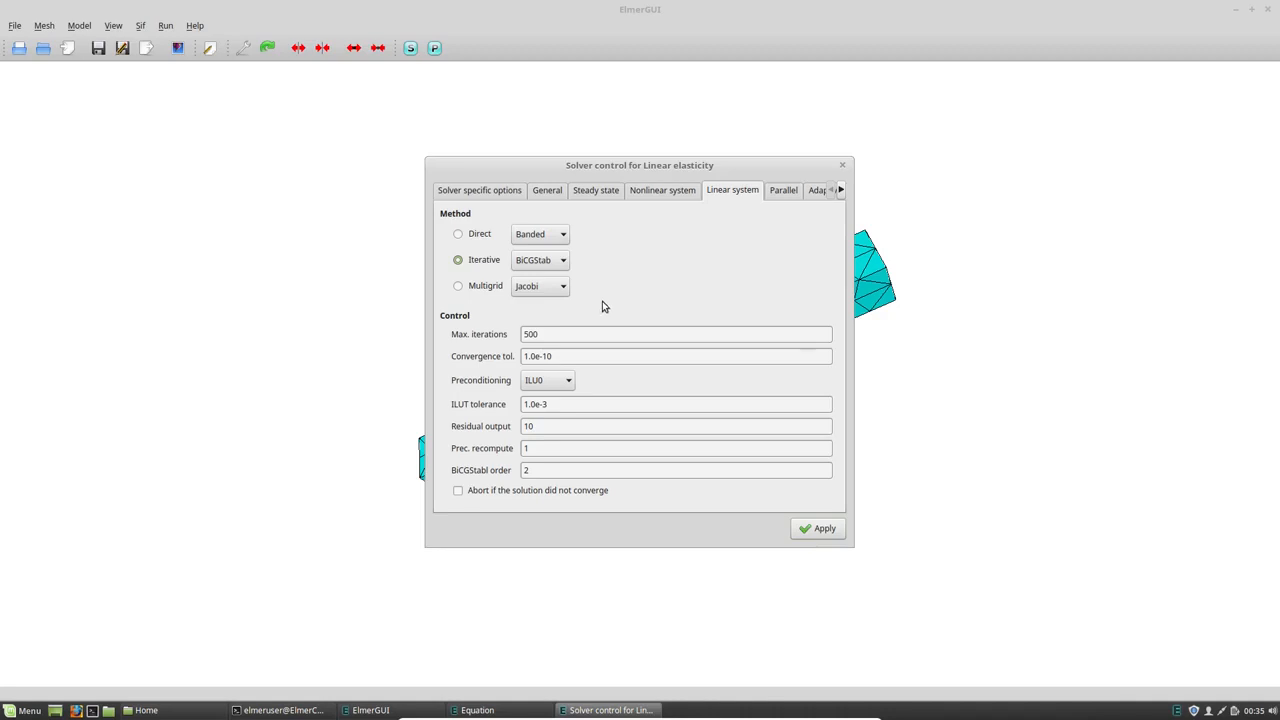
click(460, 236)
click(525, 236)
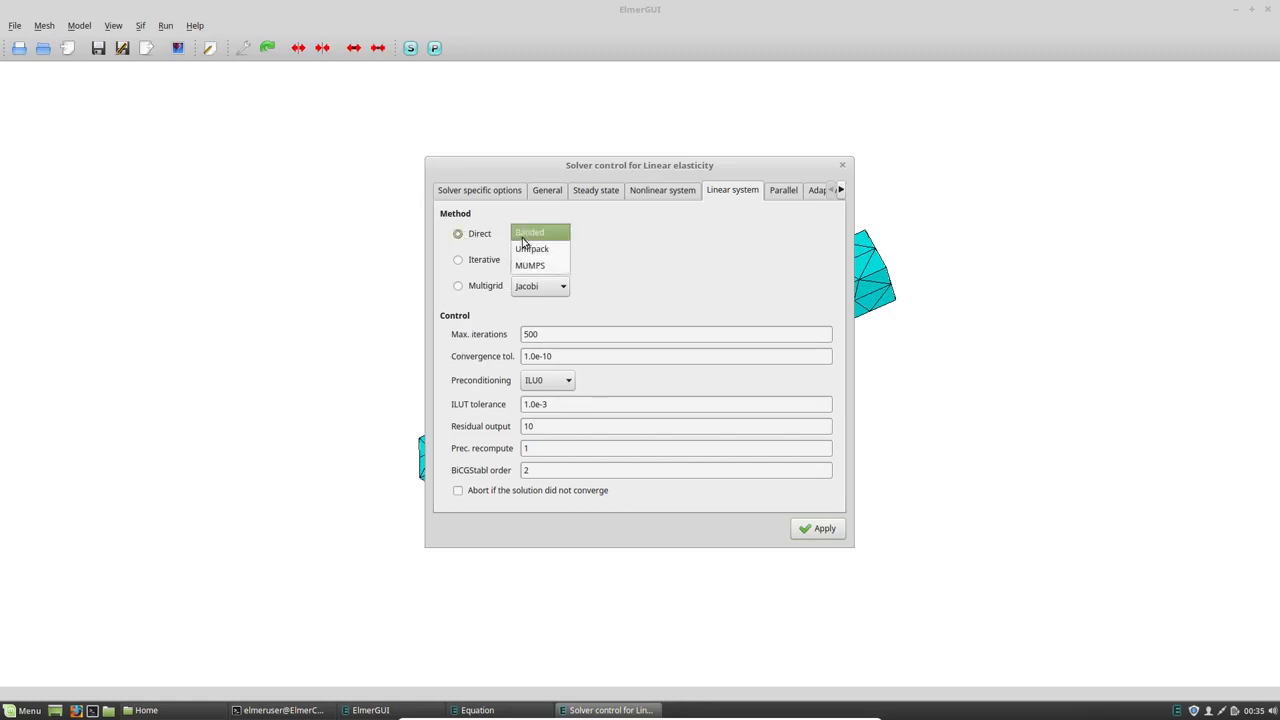
click(543, 249)
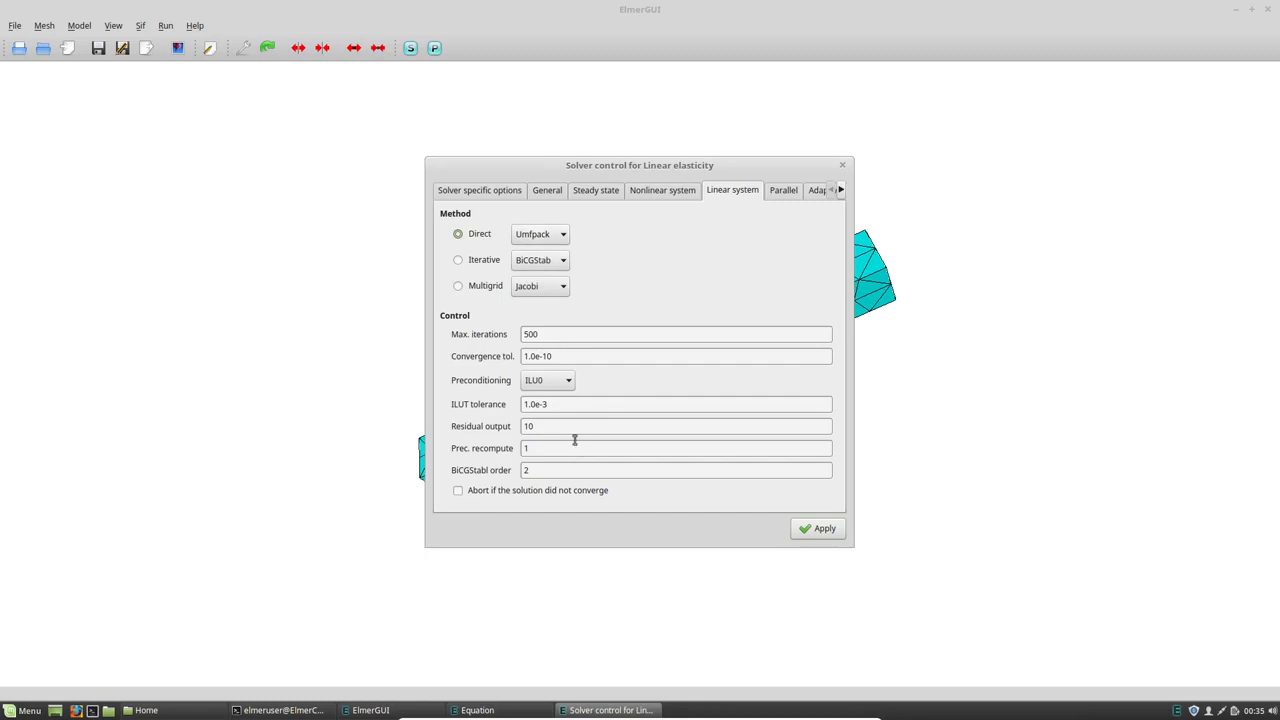
click(546, 387)
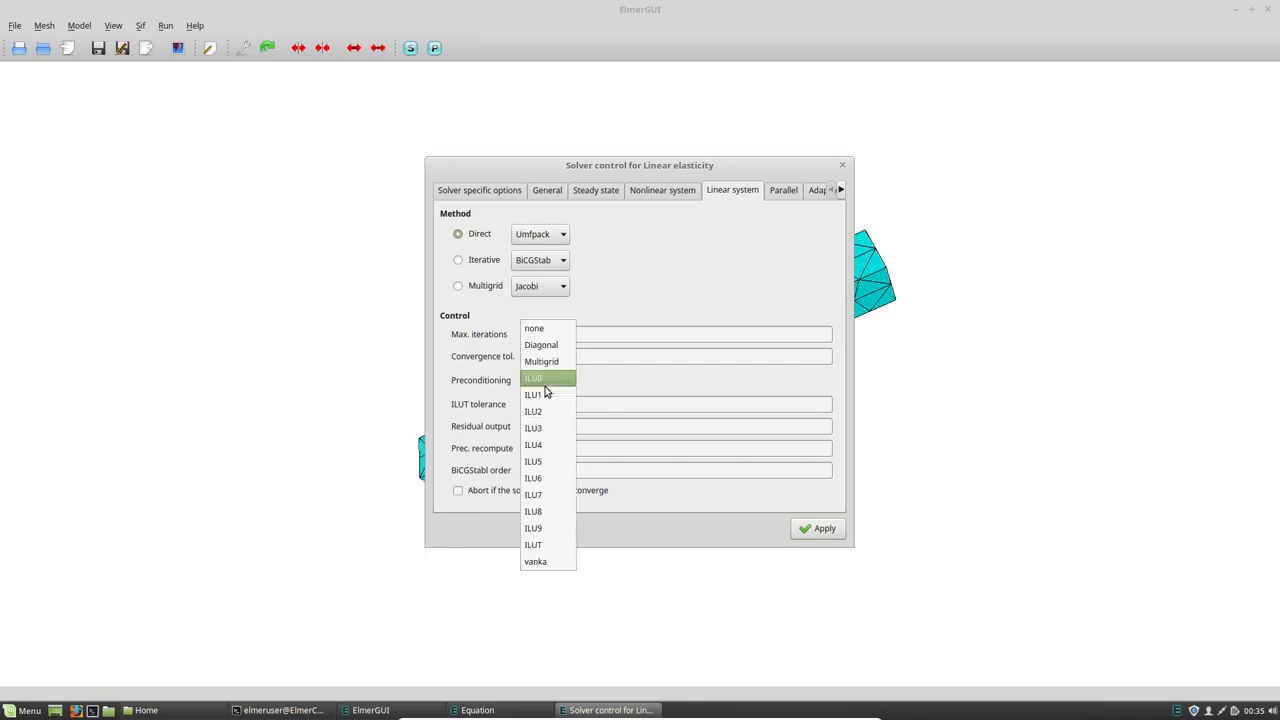
click(550, 544)
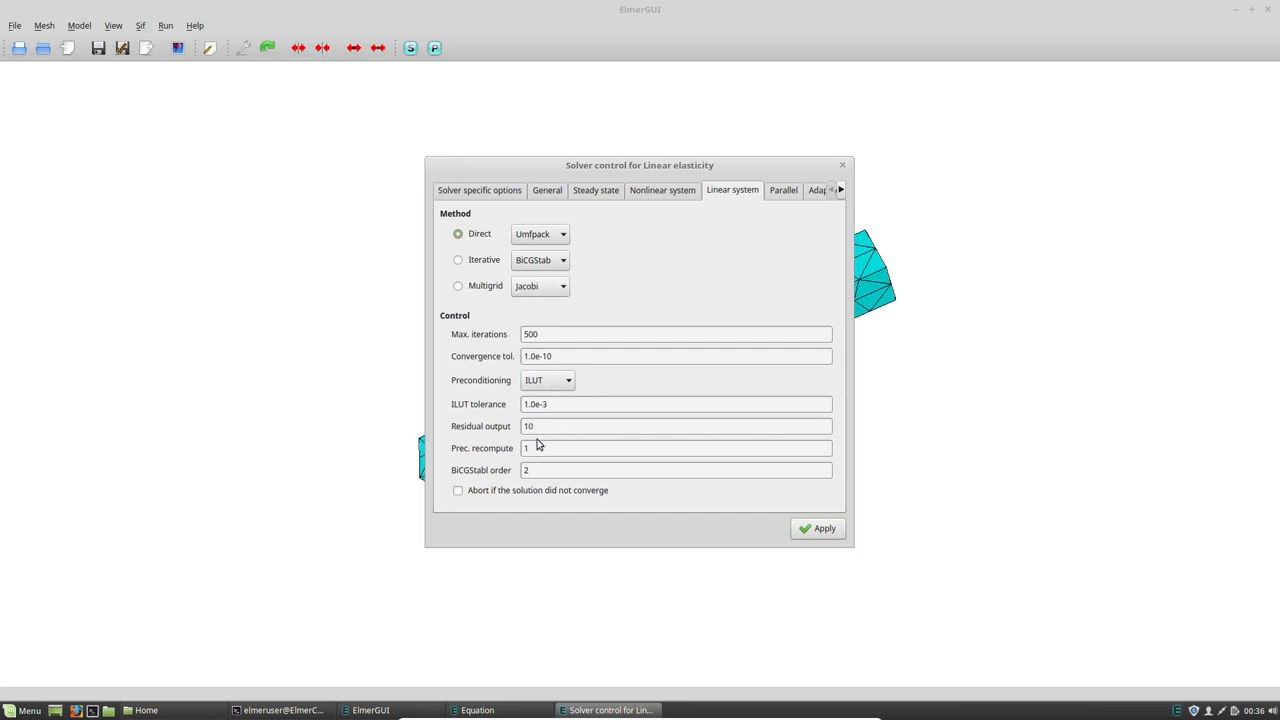
- Check the parallel, adaptive and multigrid options, apply the solver settings and accept the LinearElasticity equation
click(782, 193)
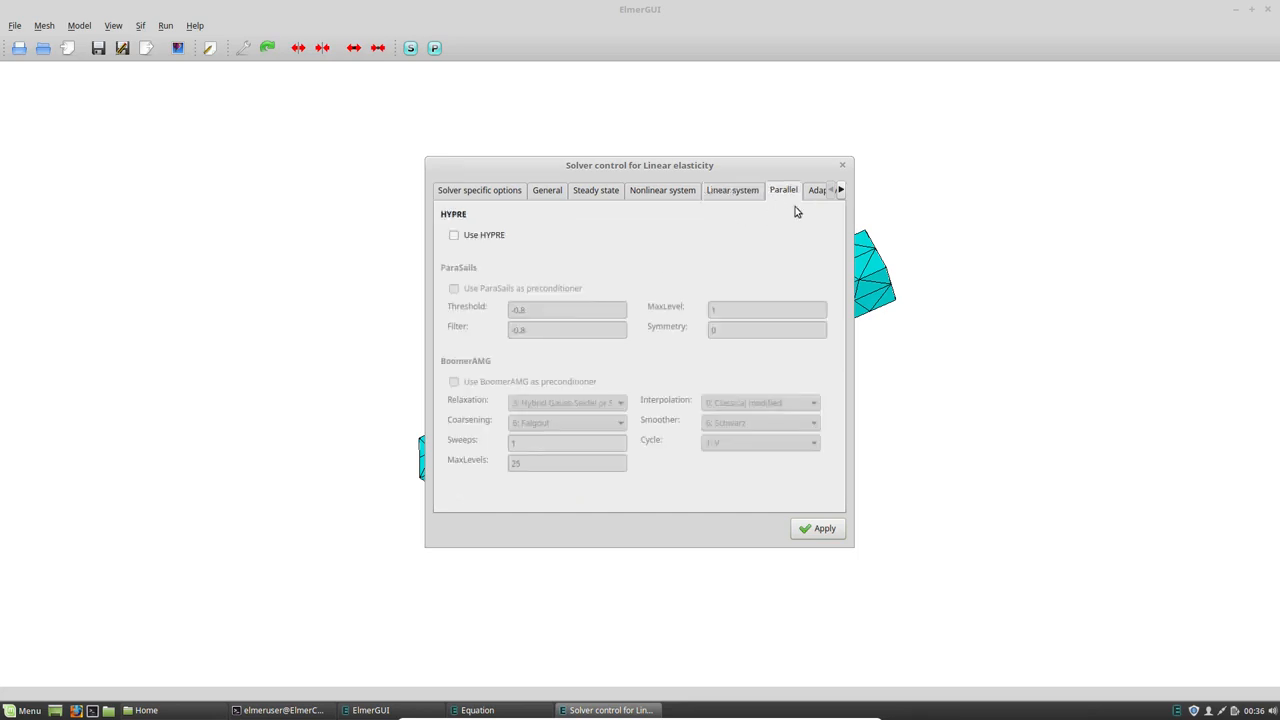
click(840, 190)
click(840, 190)
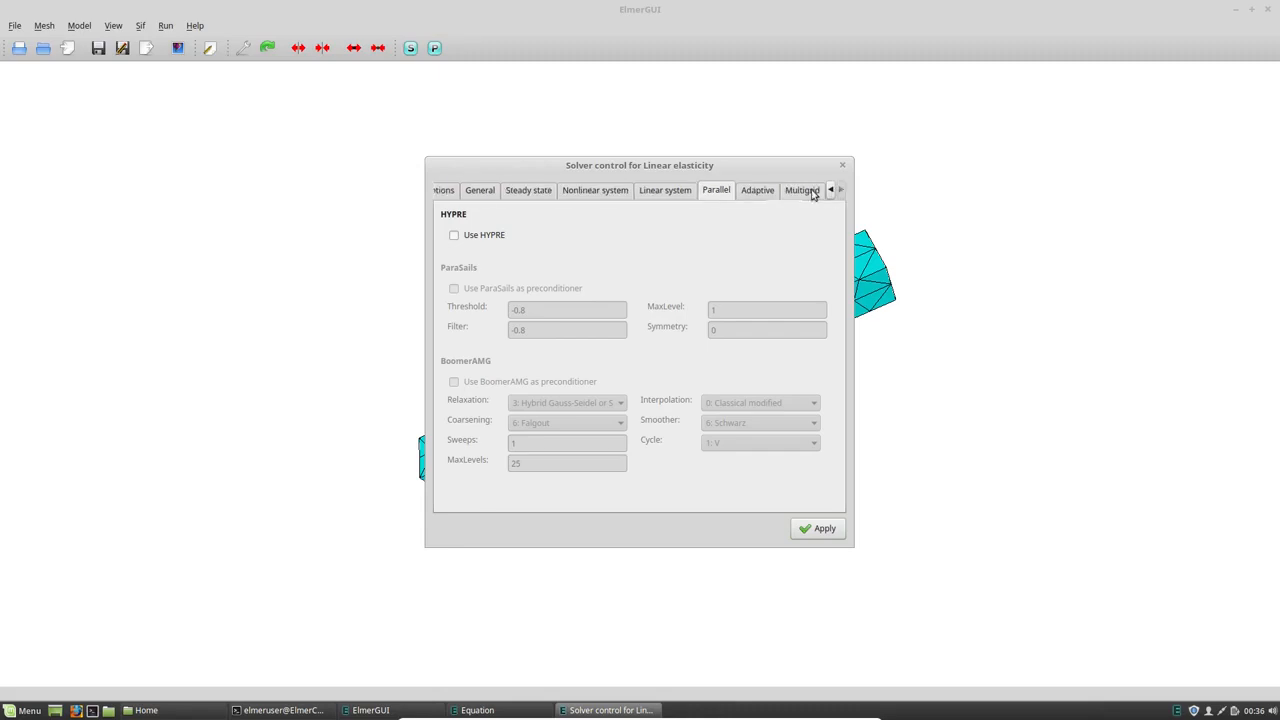
click(762, 193)
click(795, 192)
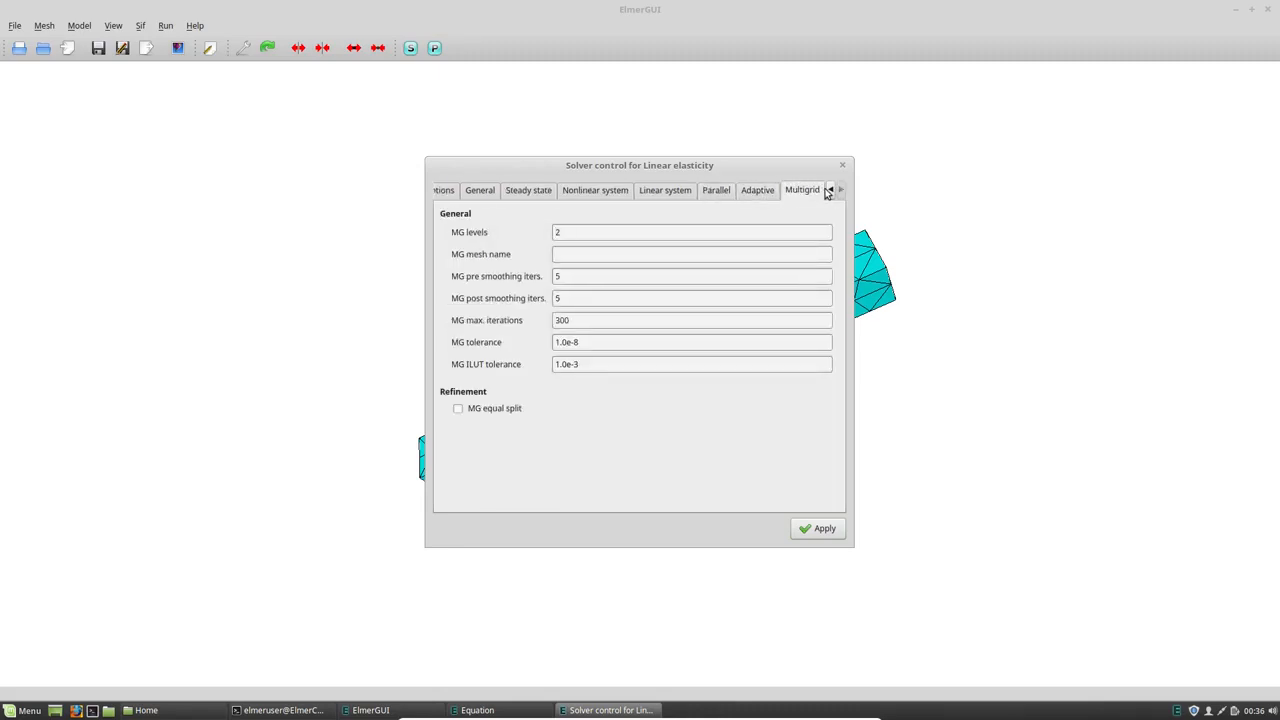
click(817, 529)
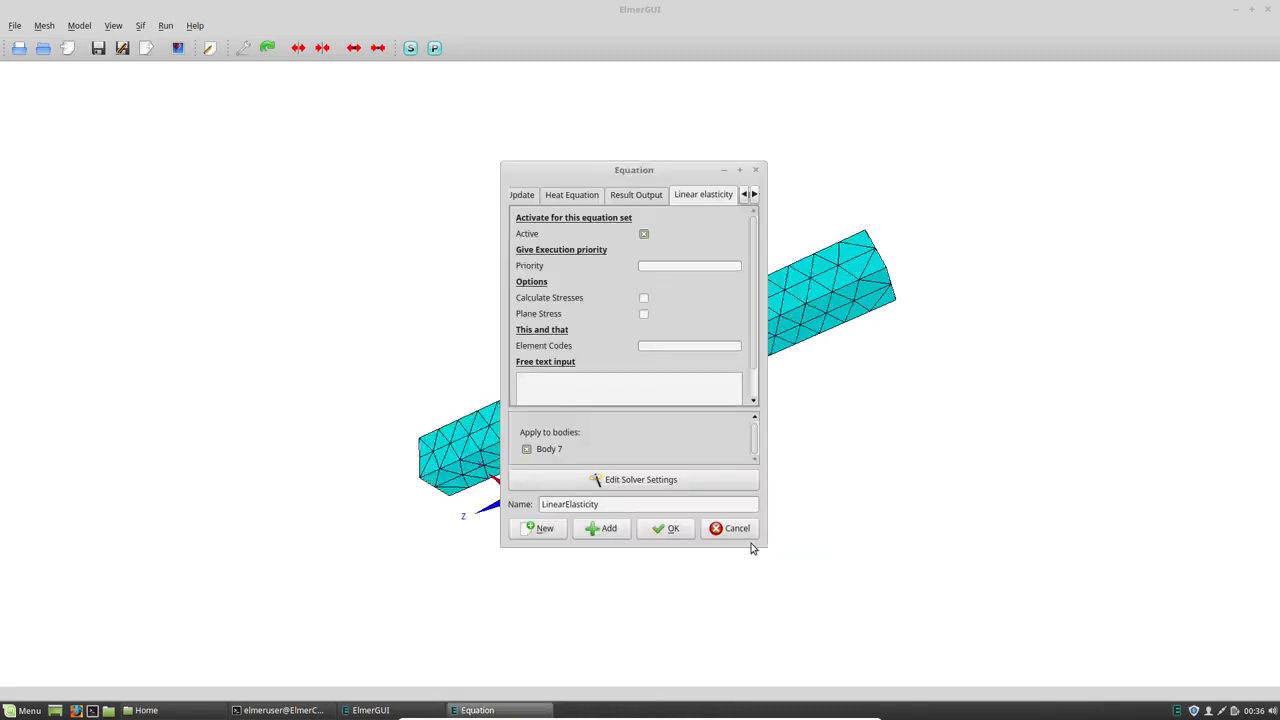
click(675, 531)
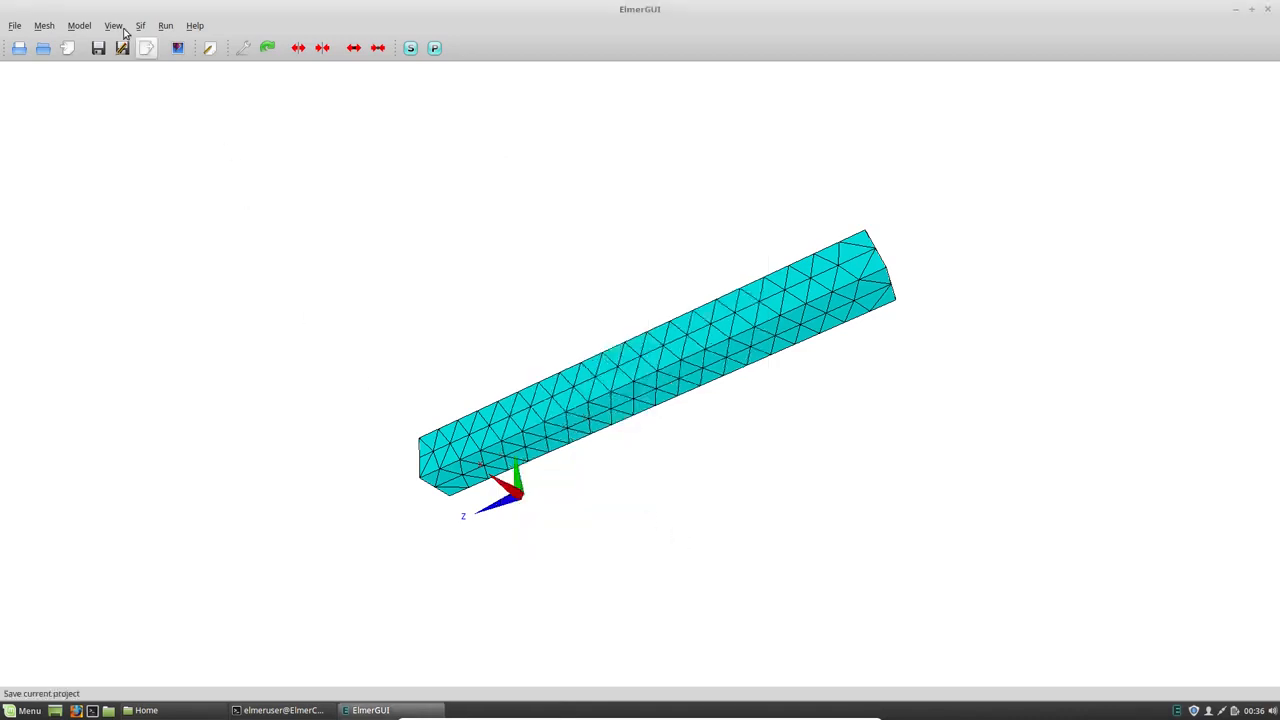
- Add a material set and load Aluminium (generic) into it from the material library
click(86, 27)
mouse_move(95, 63)
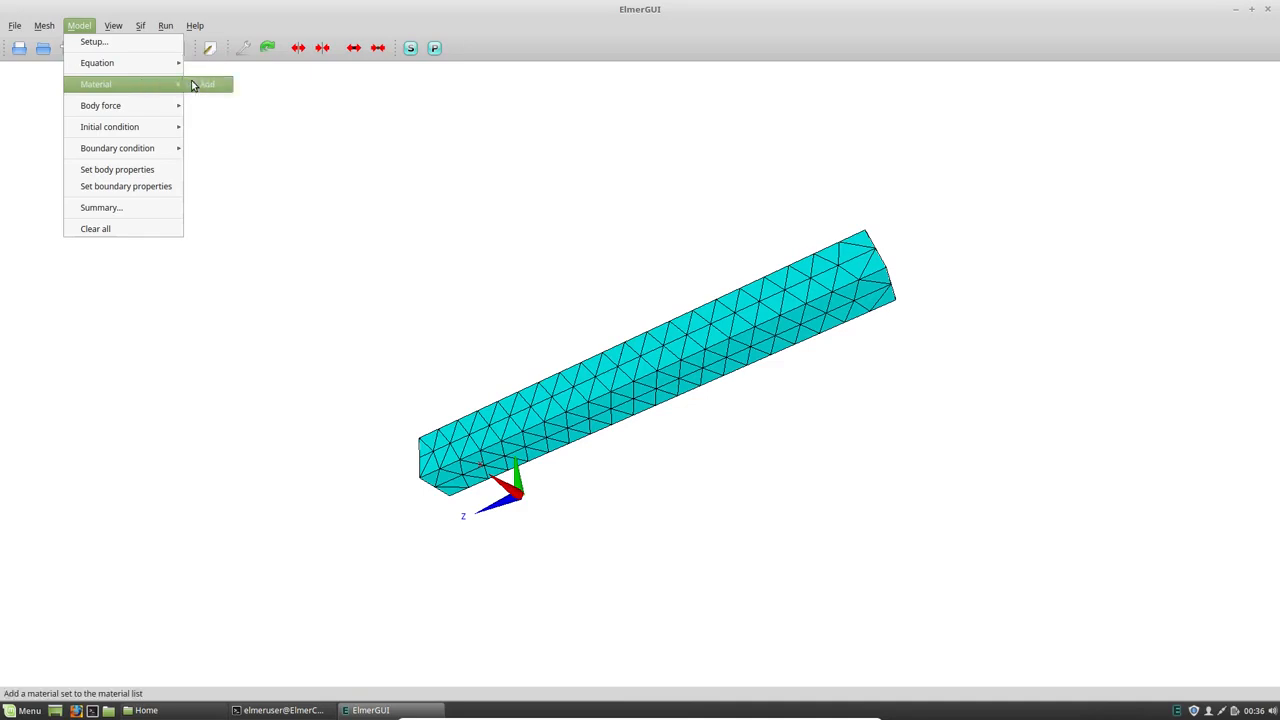
click(197, 84)
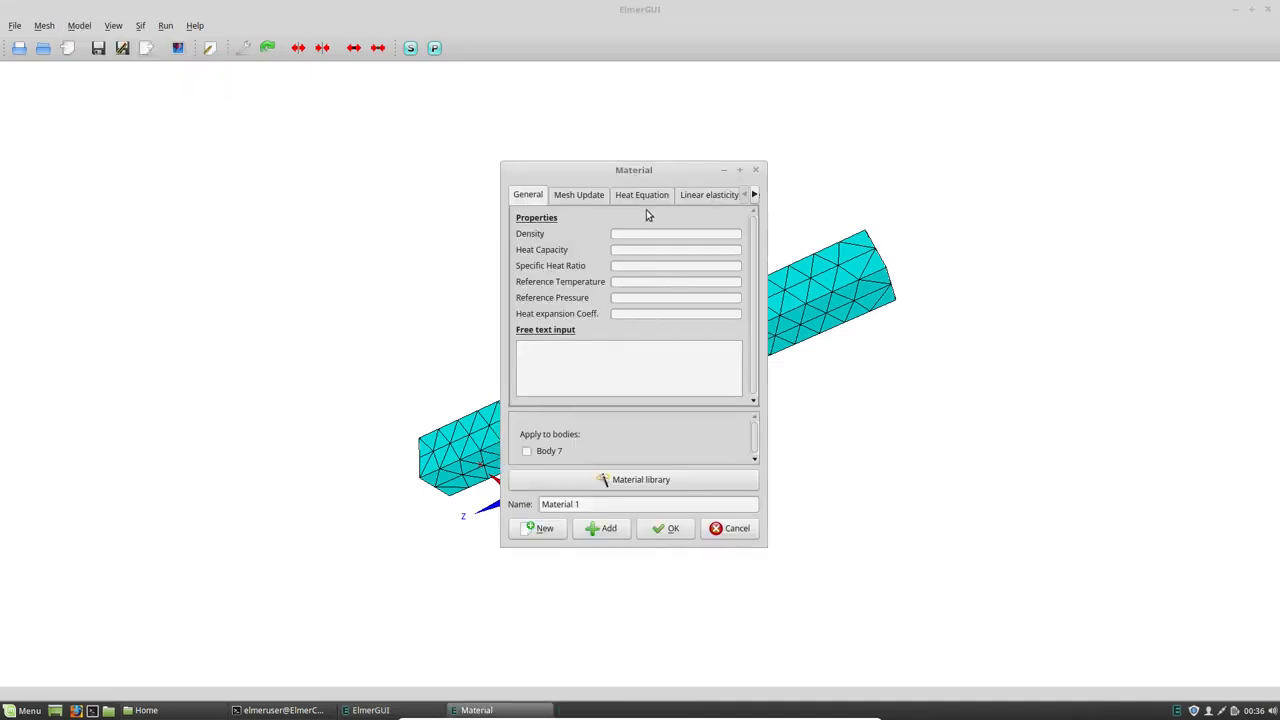
click(588, 482)
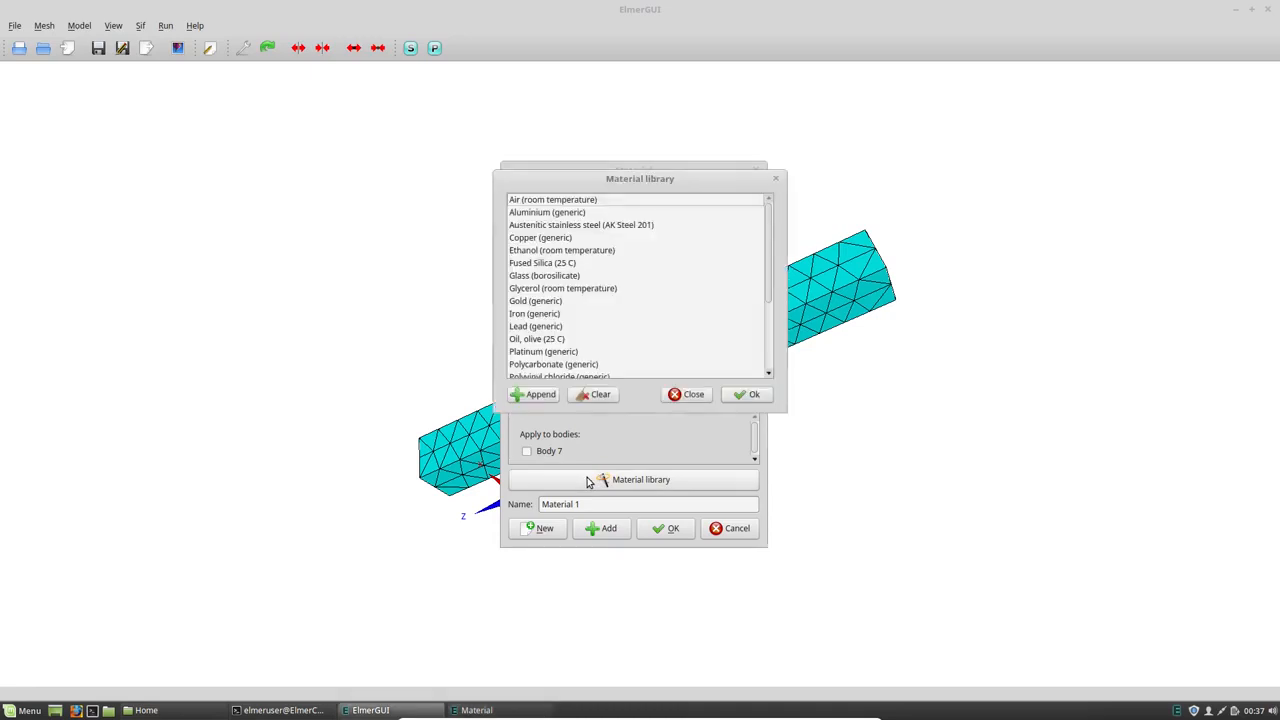
click(548, 213)
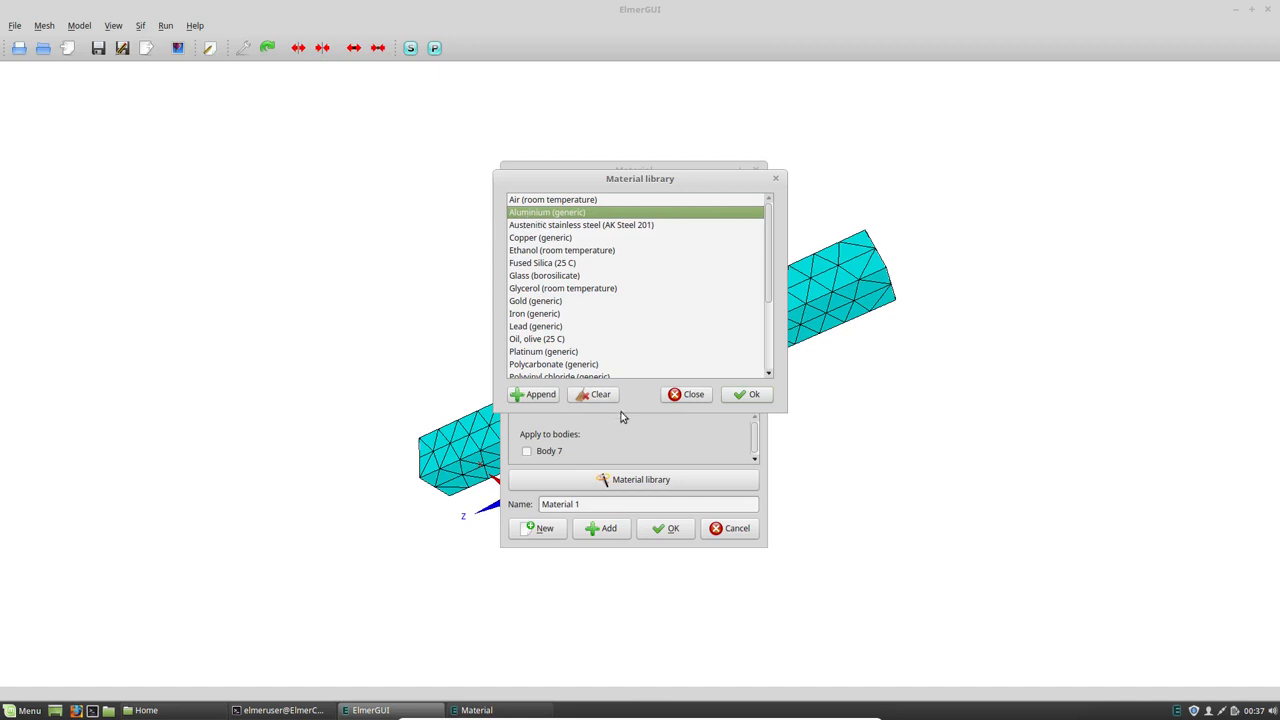
click(742, 396)
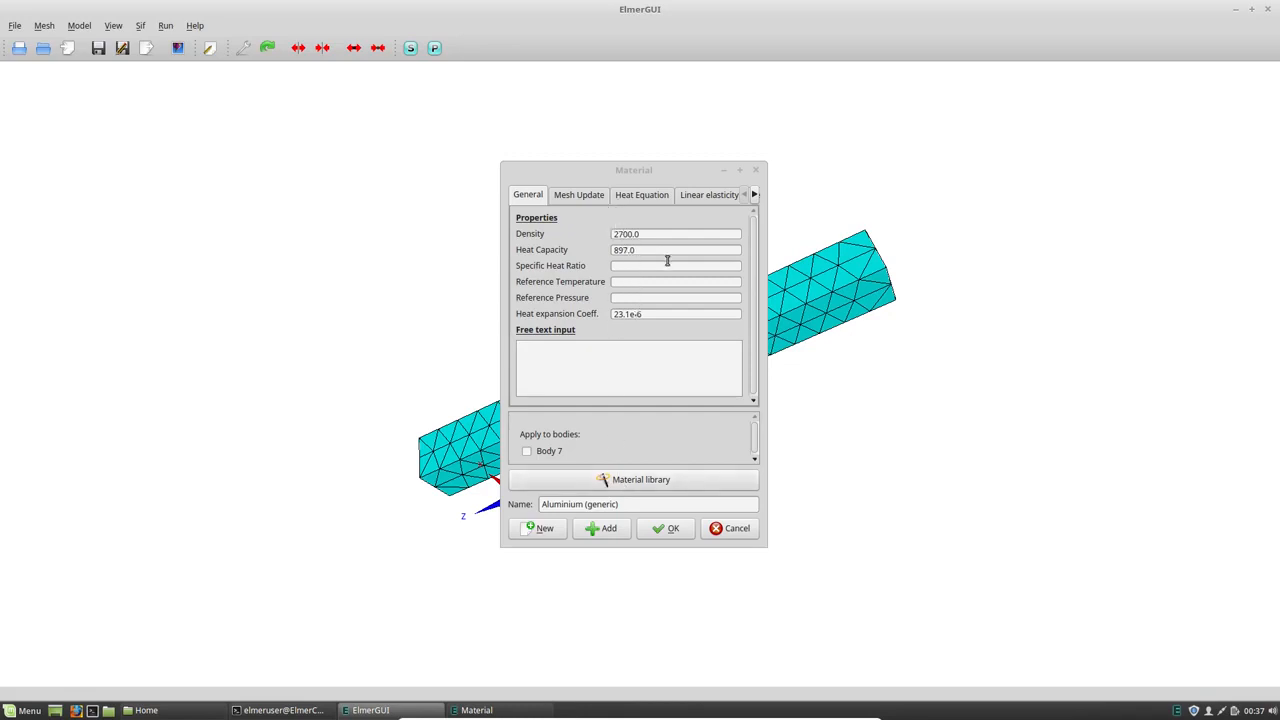
- Check the aluminium's linear elasticity properties, assign the material to Body 7 and accept it
click(701, 196)
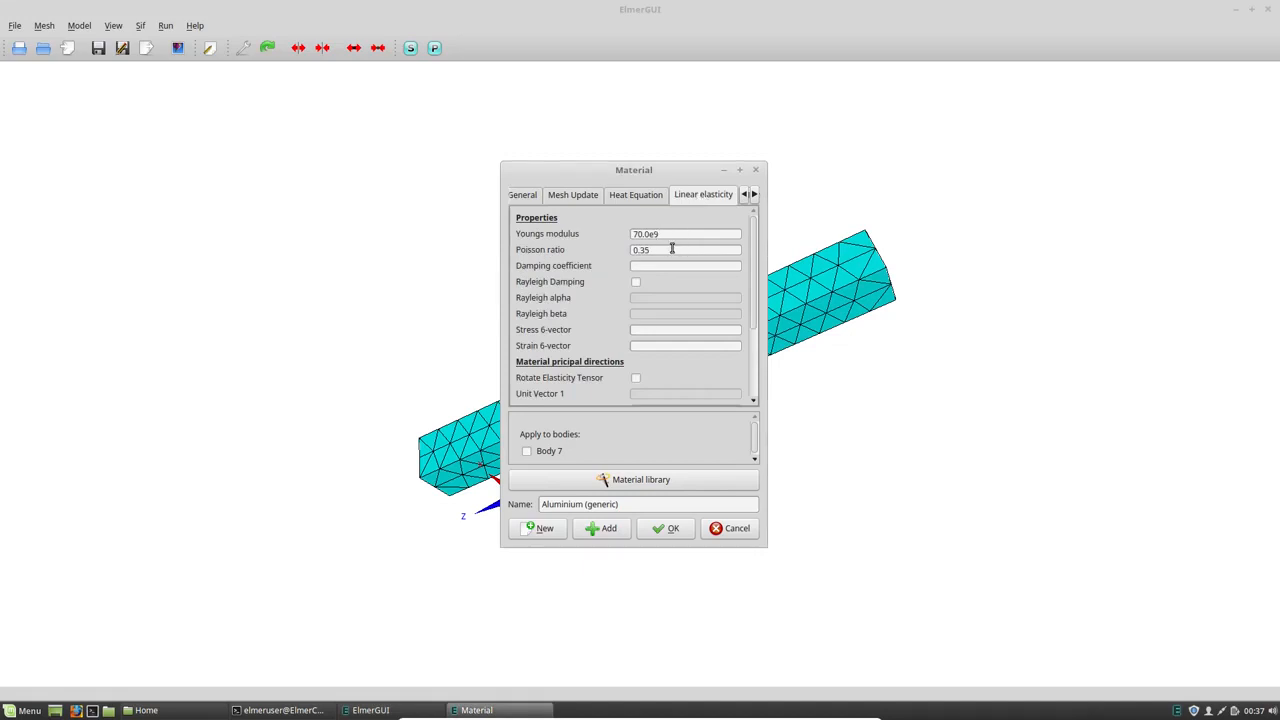
drag(753, 268, 763, 235)
drag(660, 233, 634, 248)
click(535, 455)
click(668, 532)
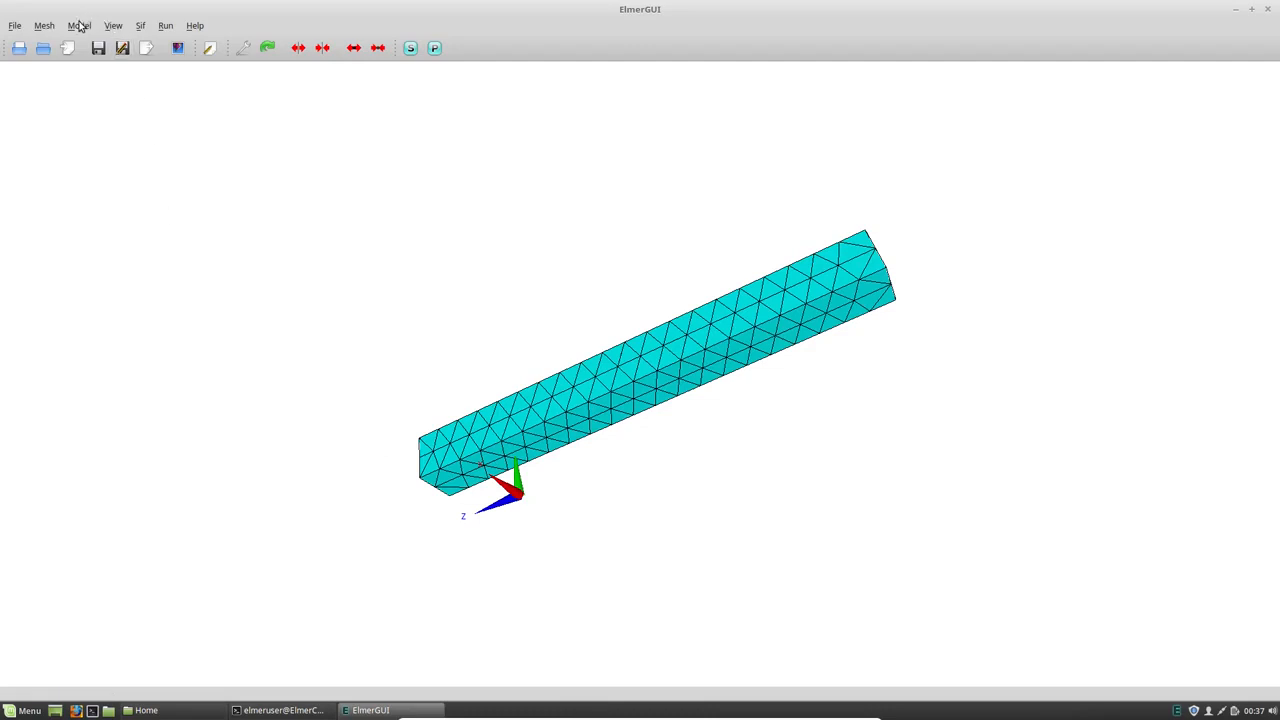
- Add a boundary condition with linear elasticity Displacement 1, 2 and 3 all set to 0
click(80, 26)
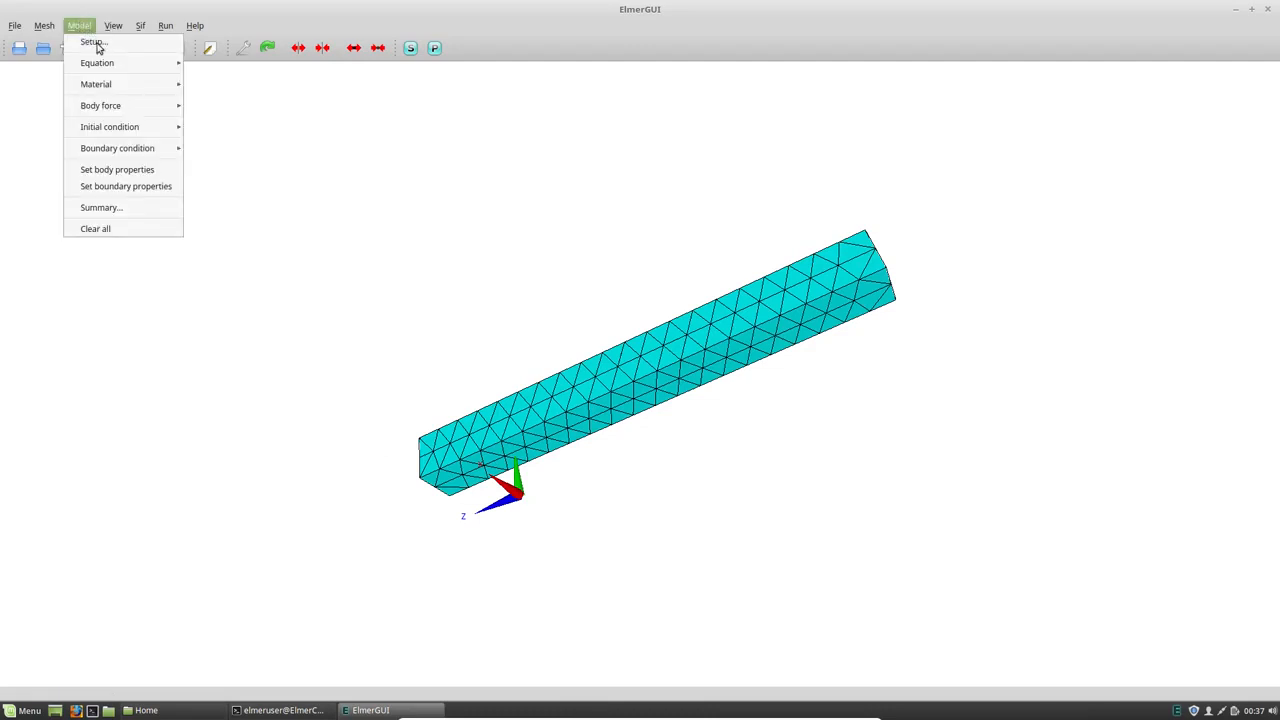
mouse_move(103, 152)
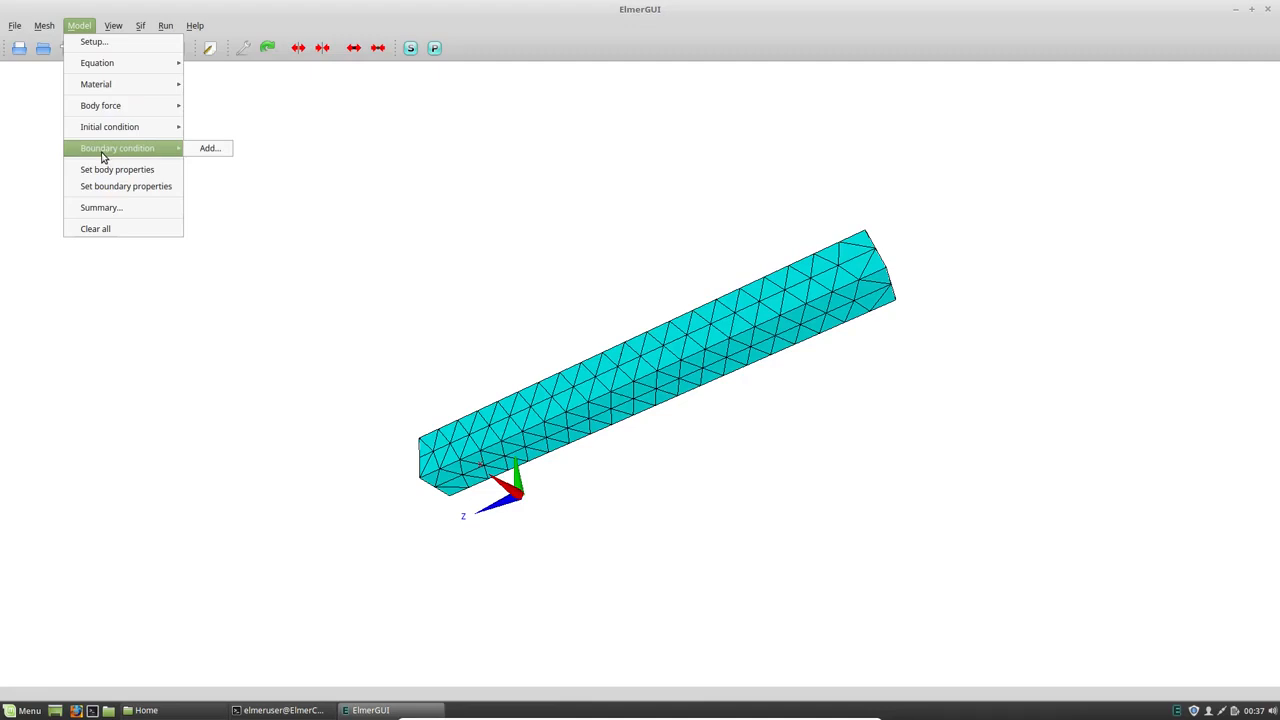
mouse_move(86, 112)
click(205, 149)
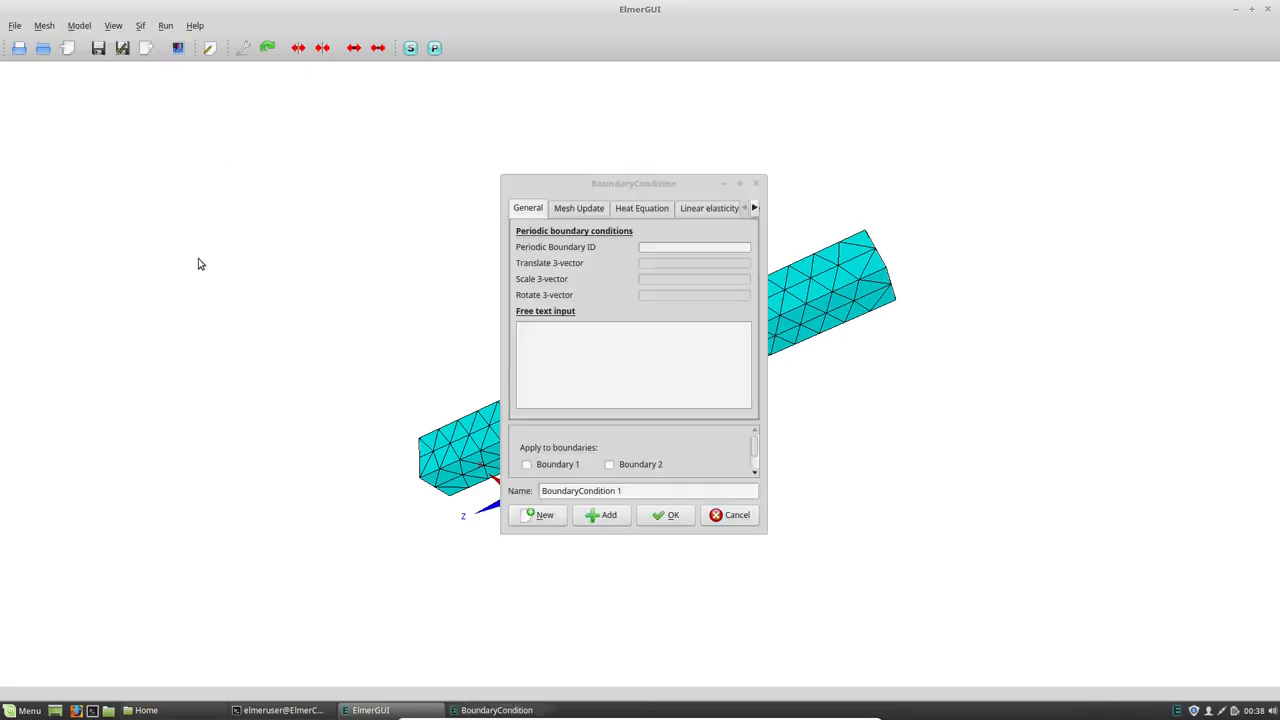
click(692, 212)
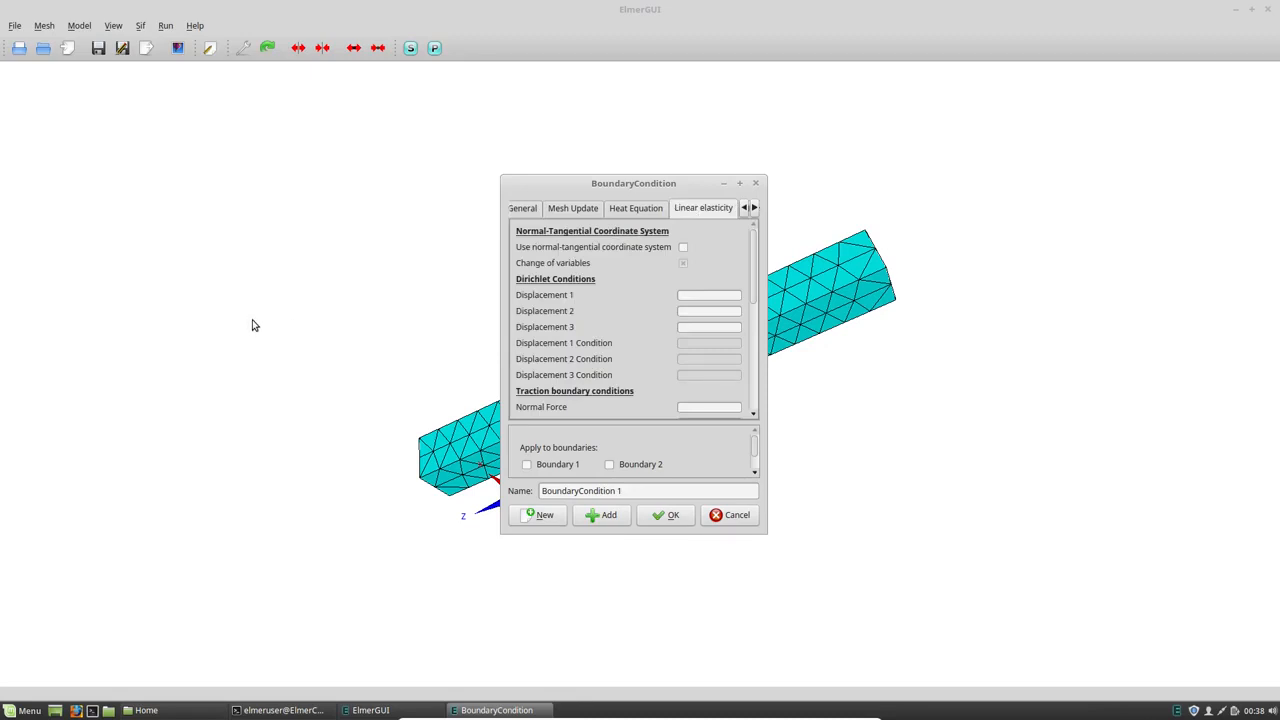
click(686, 296)
text(0)
click(692, 311)
text(0)
click(691, 327)
text(0)
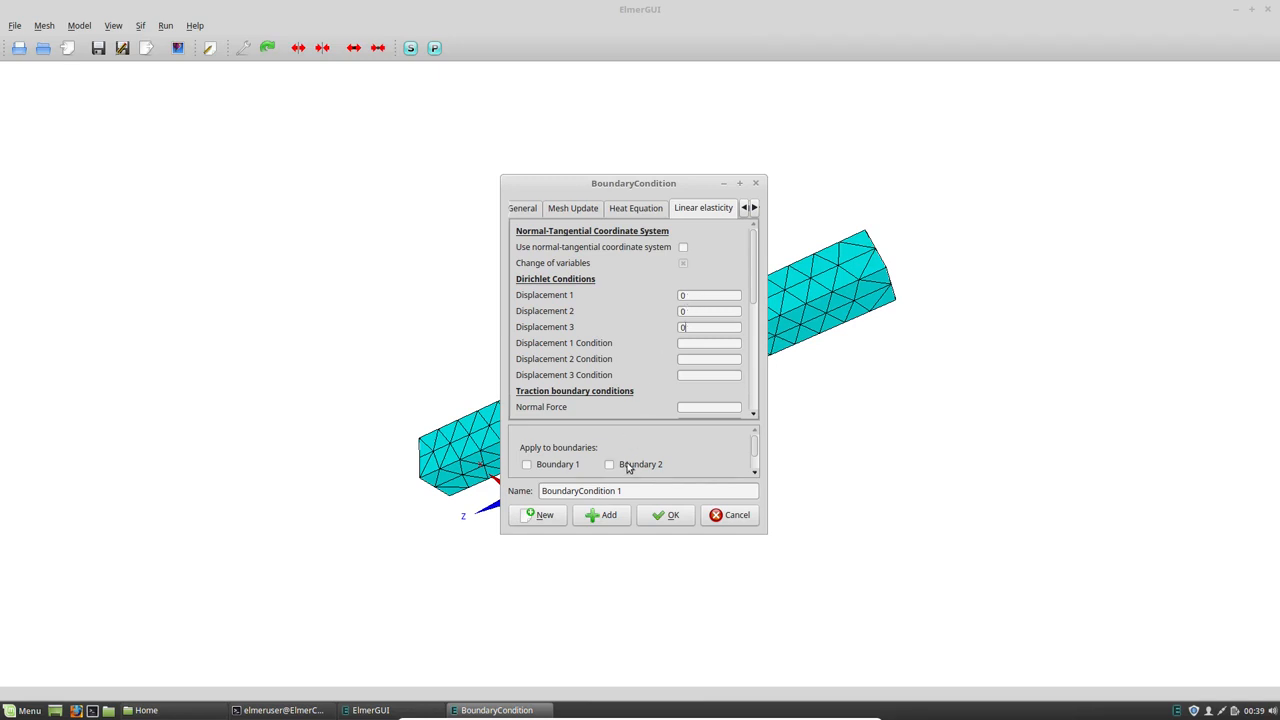
- Name the boundary condition Fixed, look through the boundaries it can apply to, and accept it without assigning any
drag(625, 490, 474, 478)
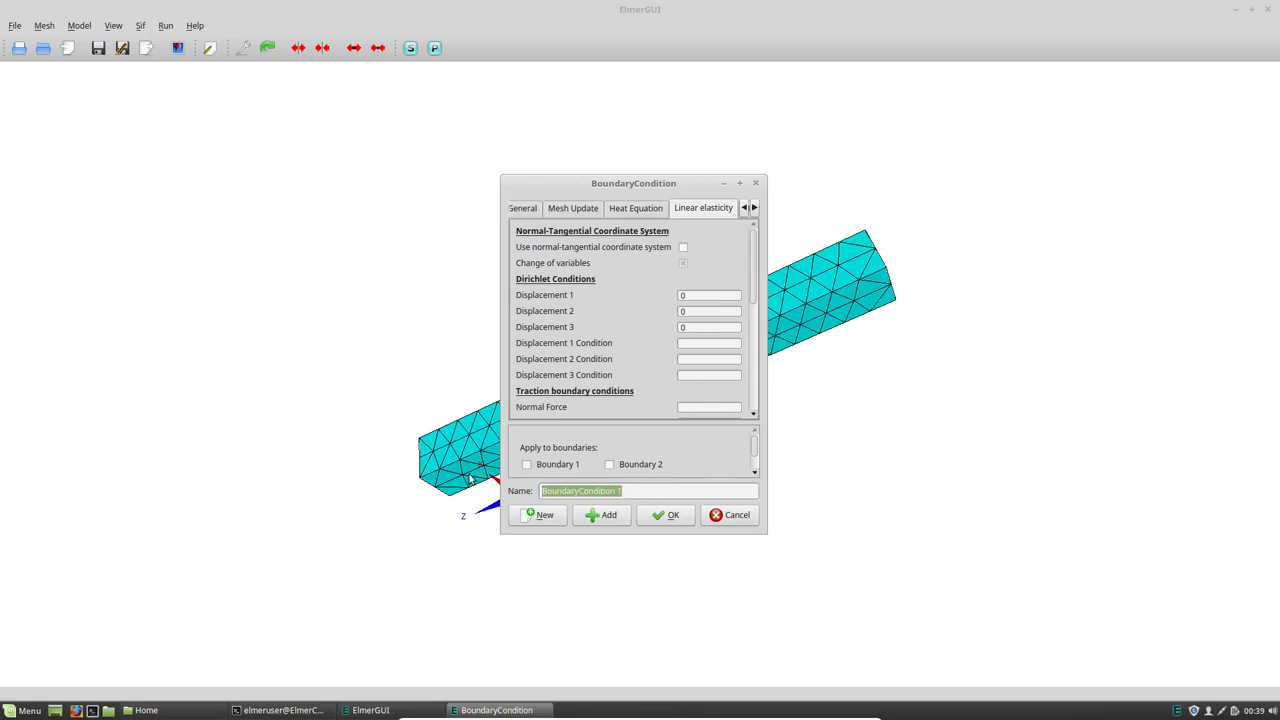
text(Fixed)
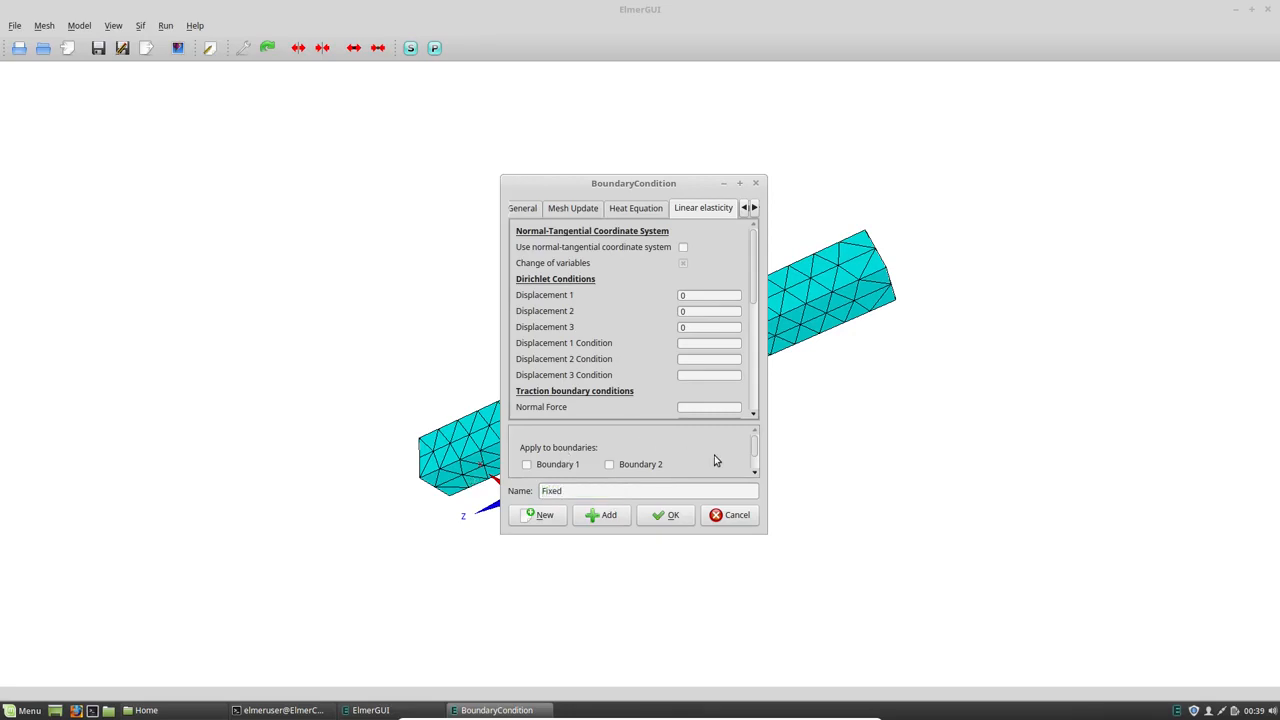
scroll(752, 450, down, 2)
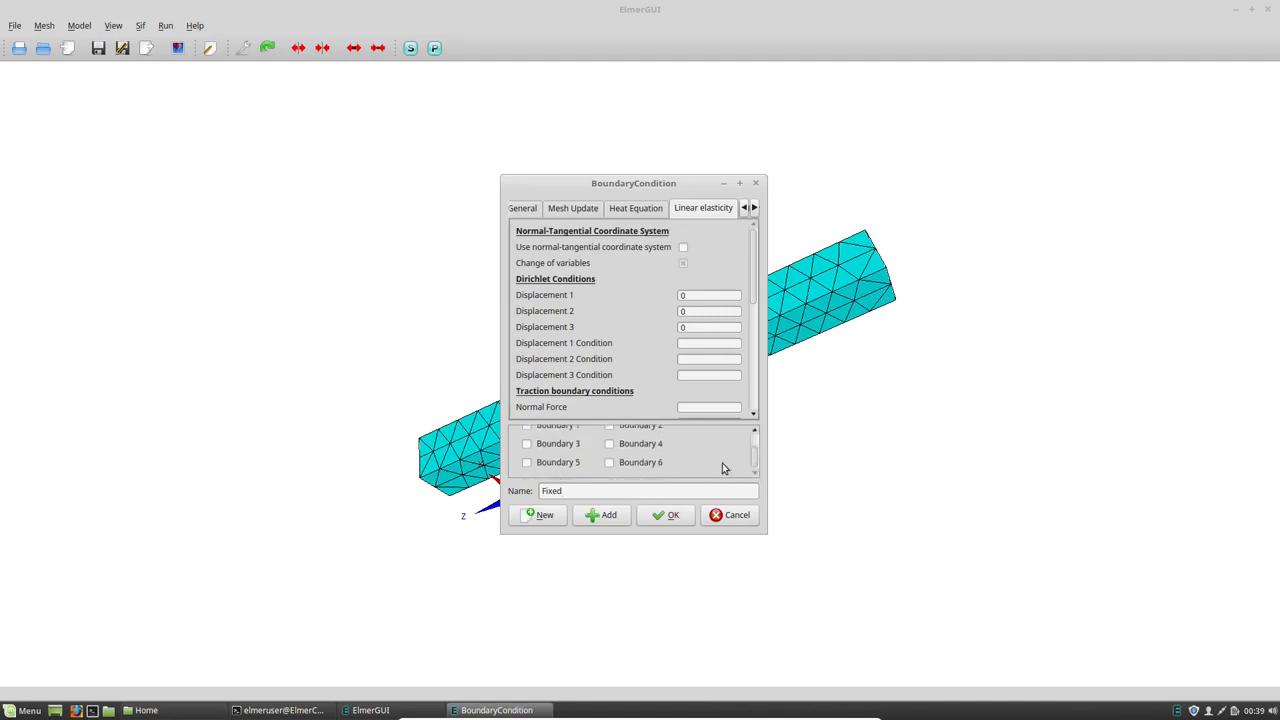
scroll(673, 459, up, 3)
scroll(673, 459, down, 2)
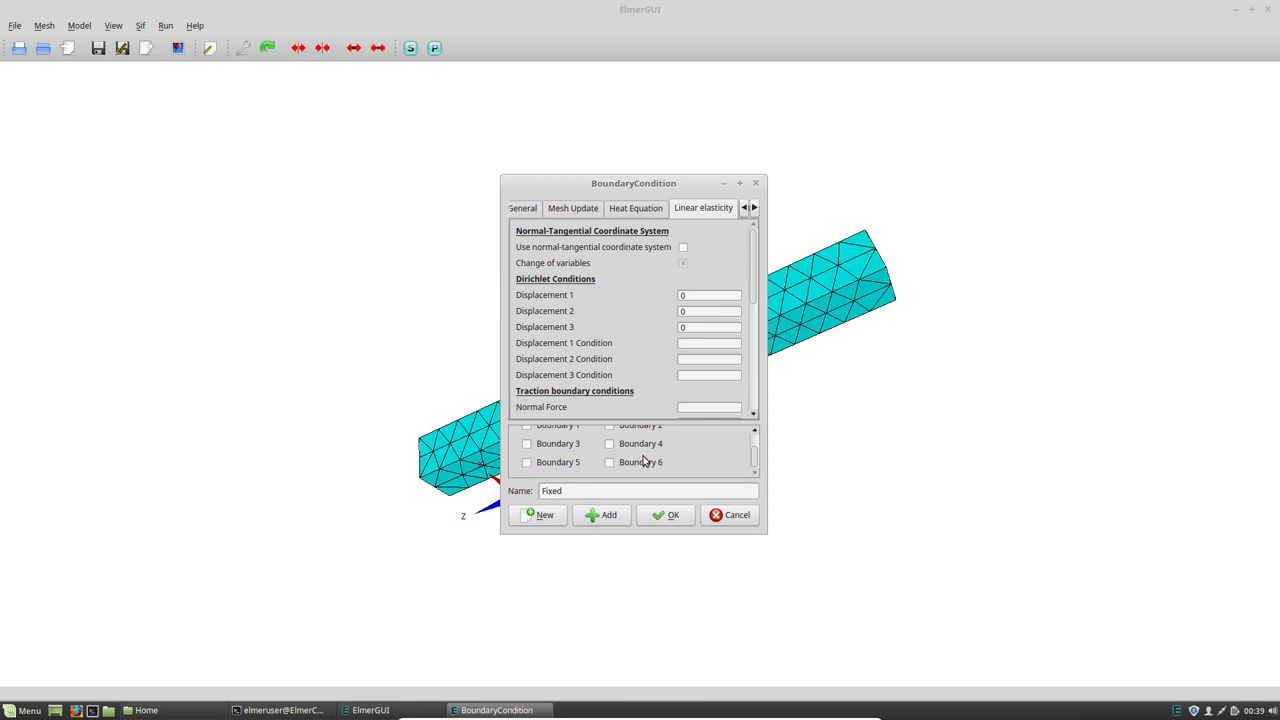
click(672, 515)
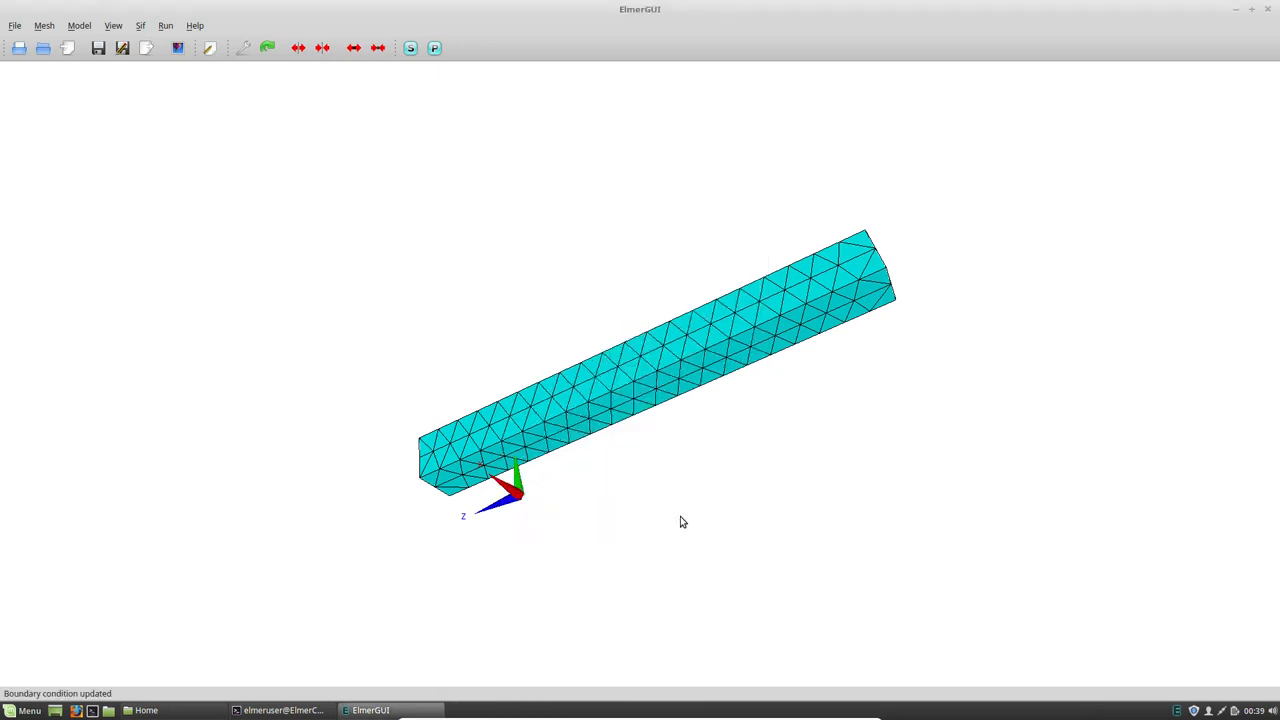
- Enable setting boundary properties and assign the Fixed condition to the bar's square end face, boundary 3
click(86, 26)
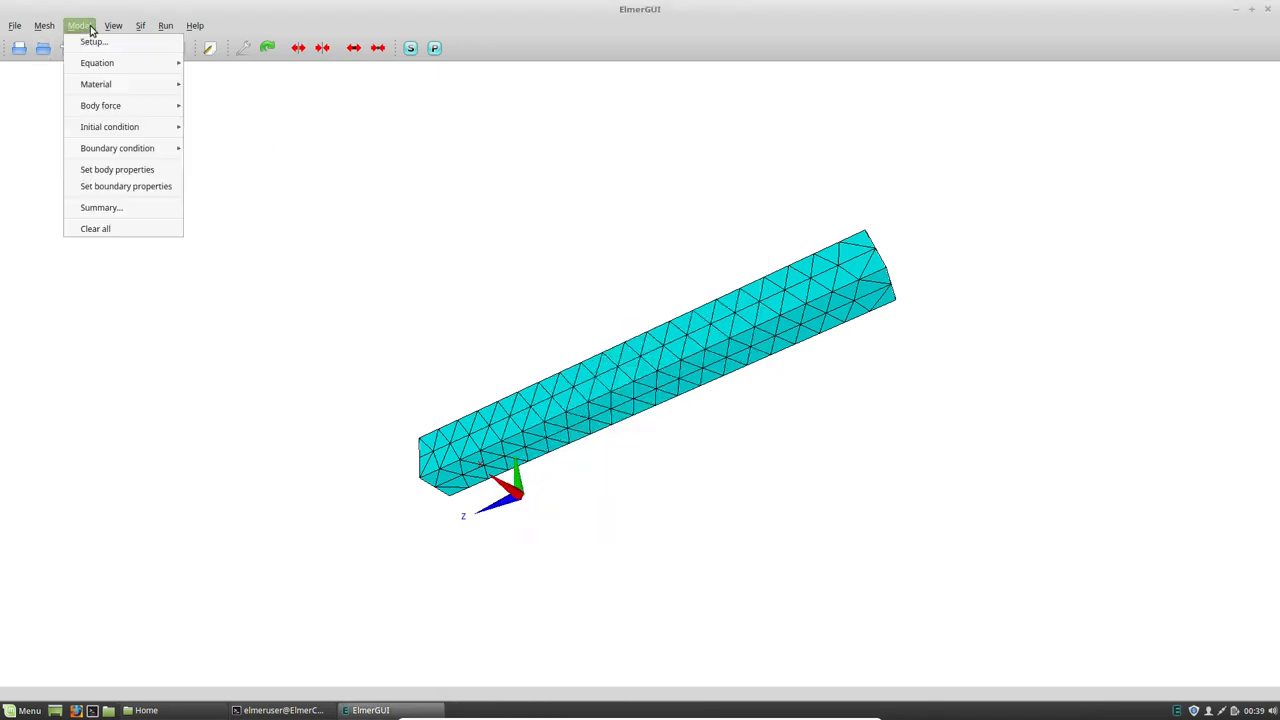
click(111, 193)
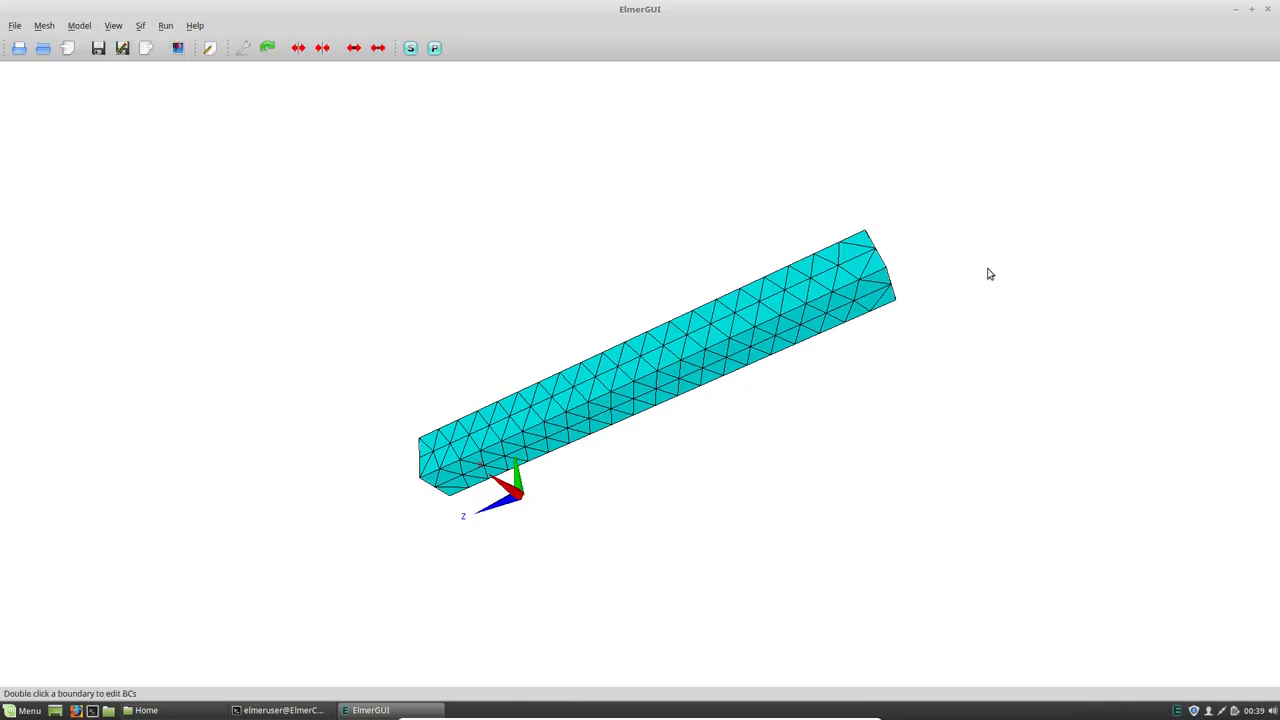
drag(894, 271, 806, 437)
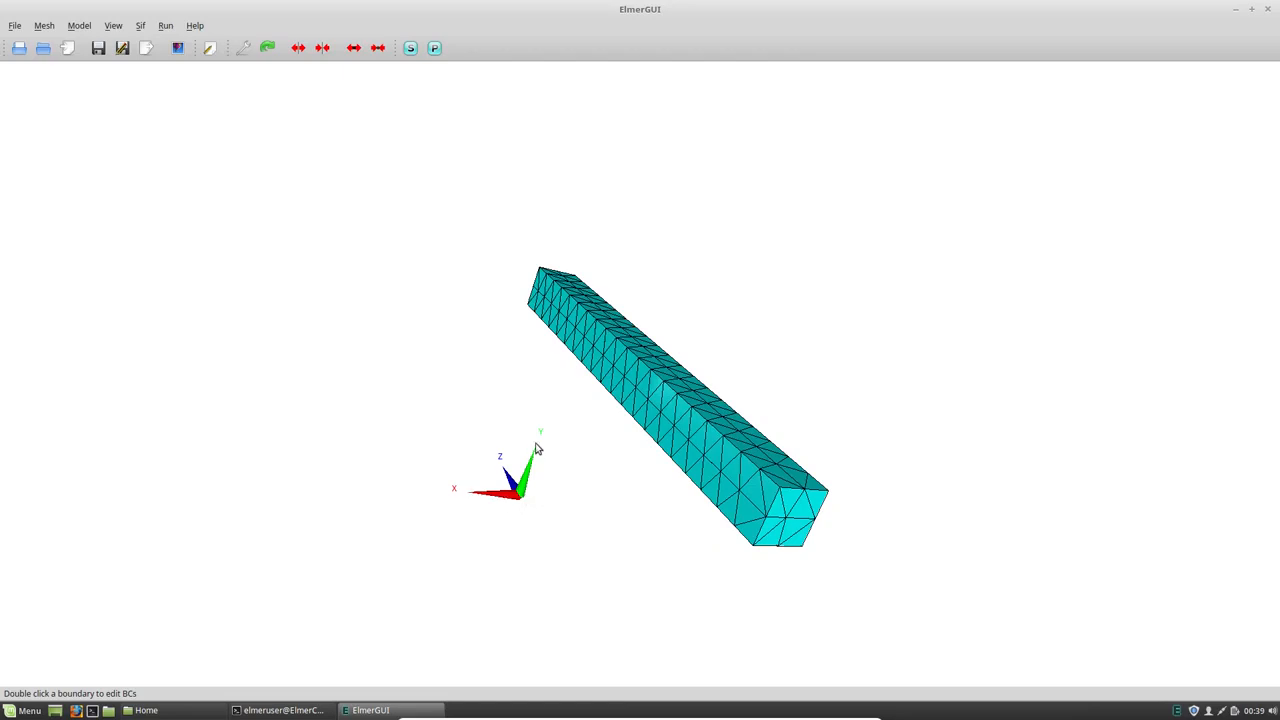
double_click(787, 512)
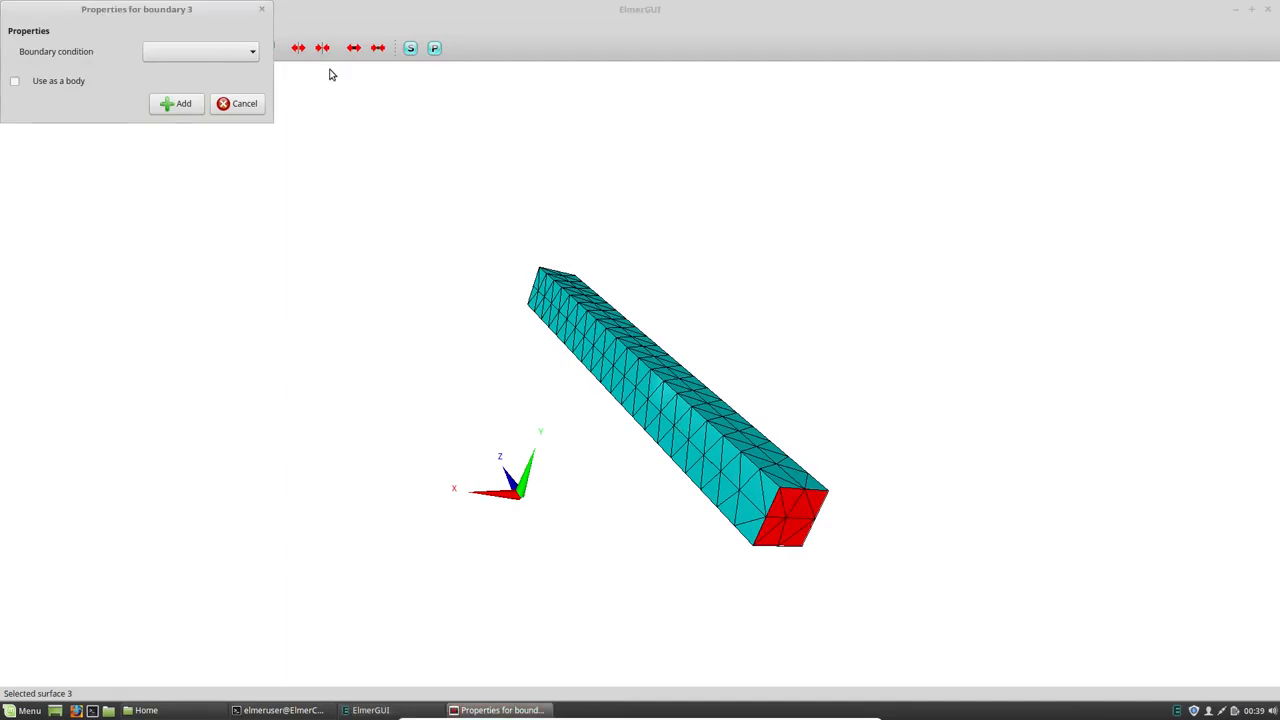
drag(175, 10, 1039, 262)
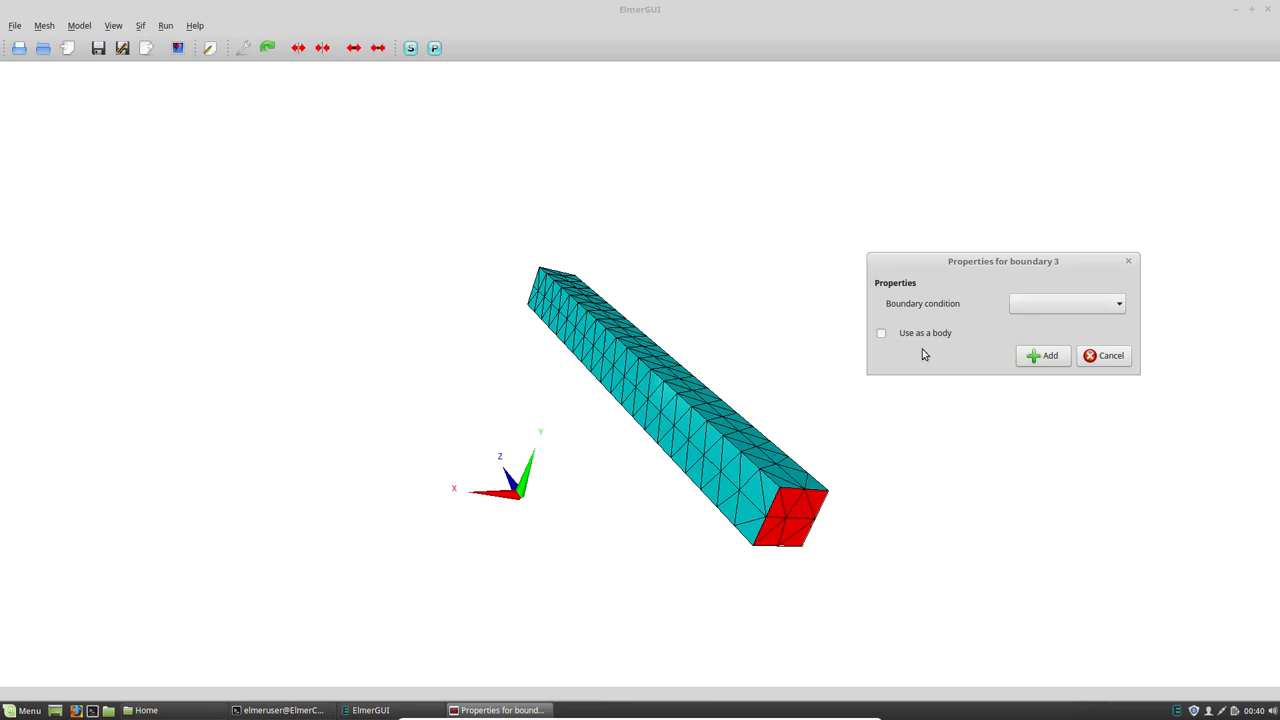
click(1024, 304)
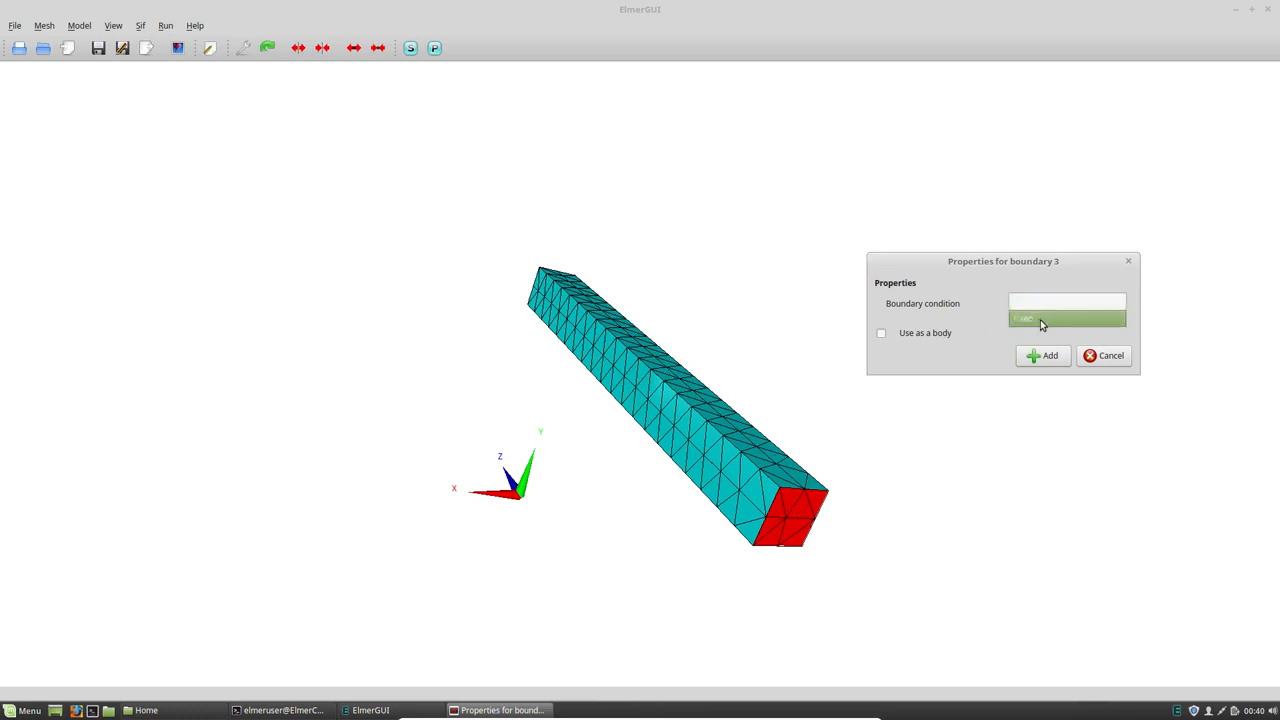
click(1042, 319)
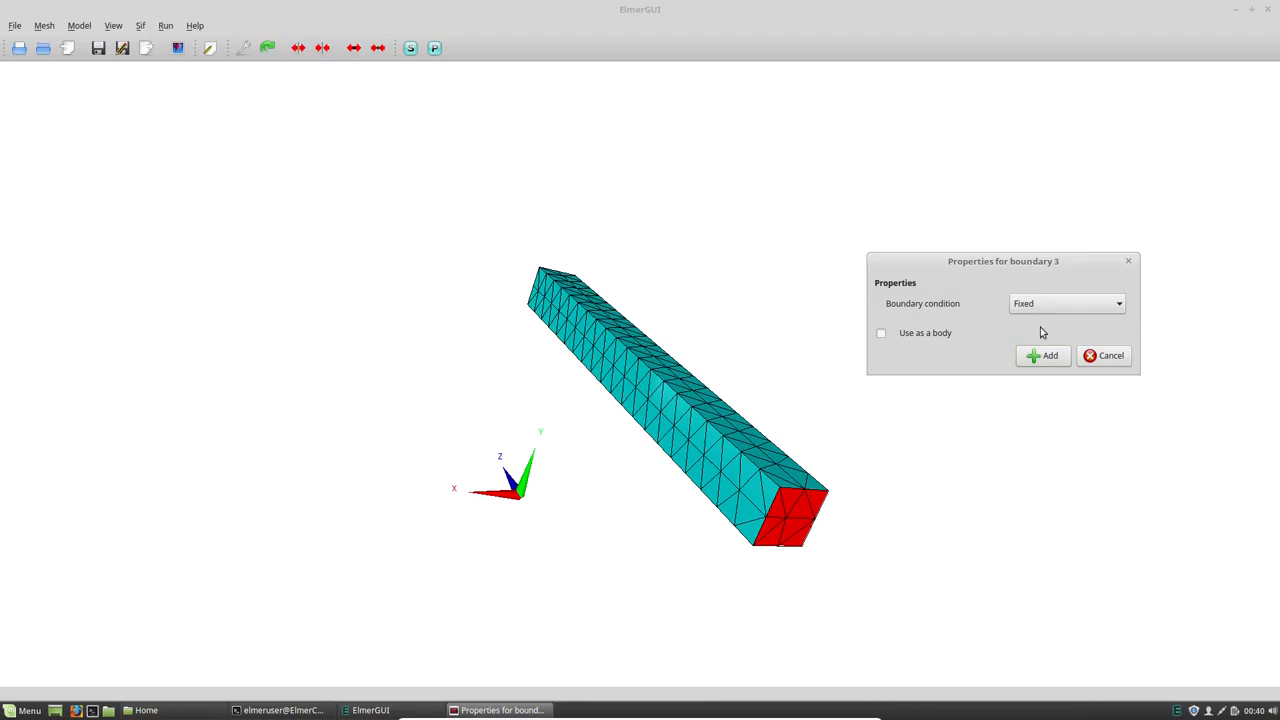
click(1045, 356)
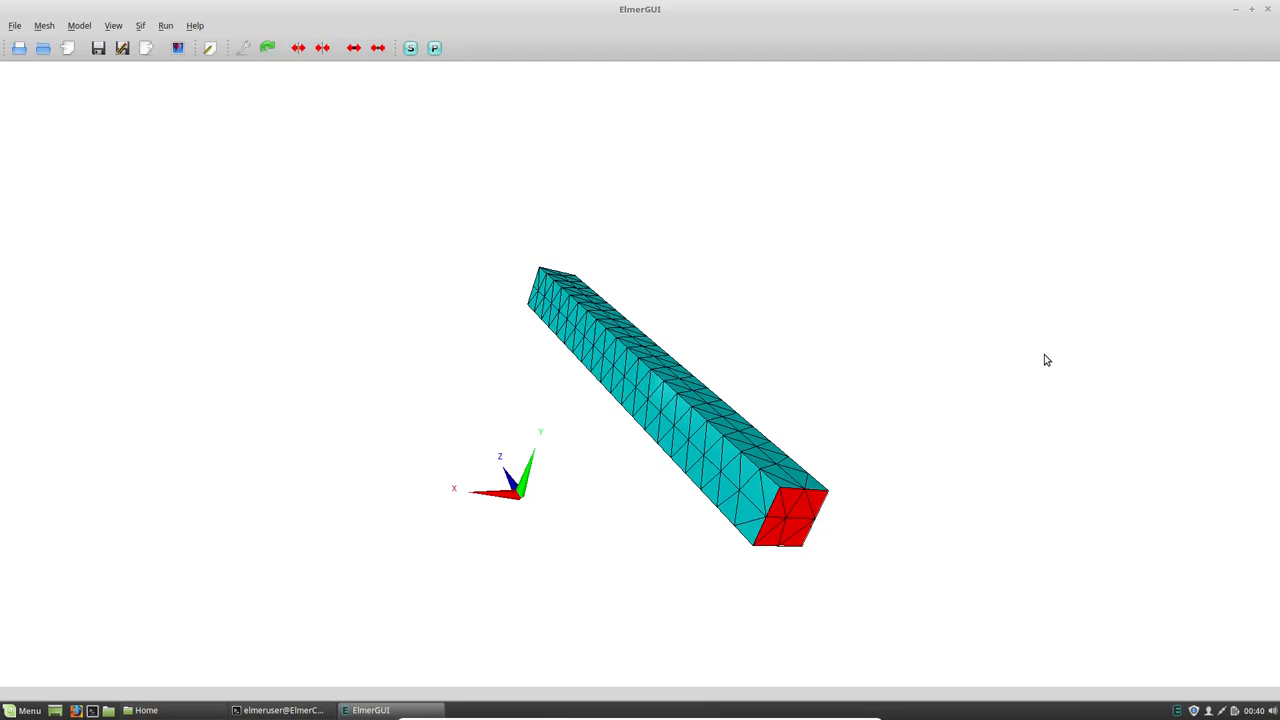
- Save the project into a new folder named Elmer inside the MetalBar directory
click(80, 26)
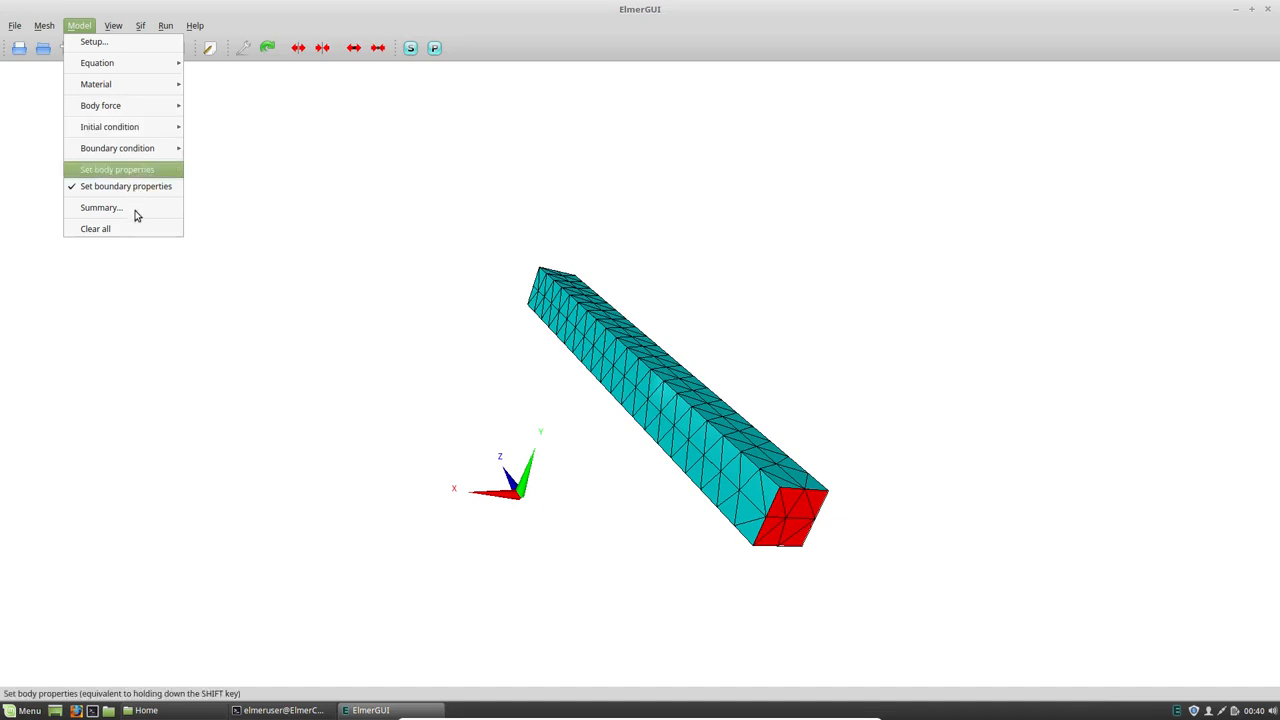
mouse_move(14, 24)
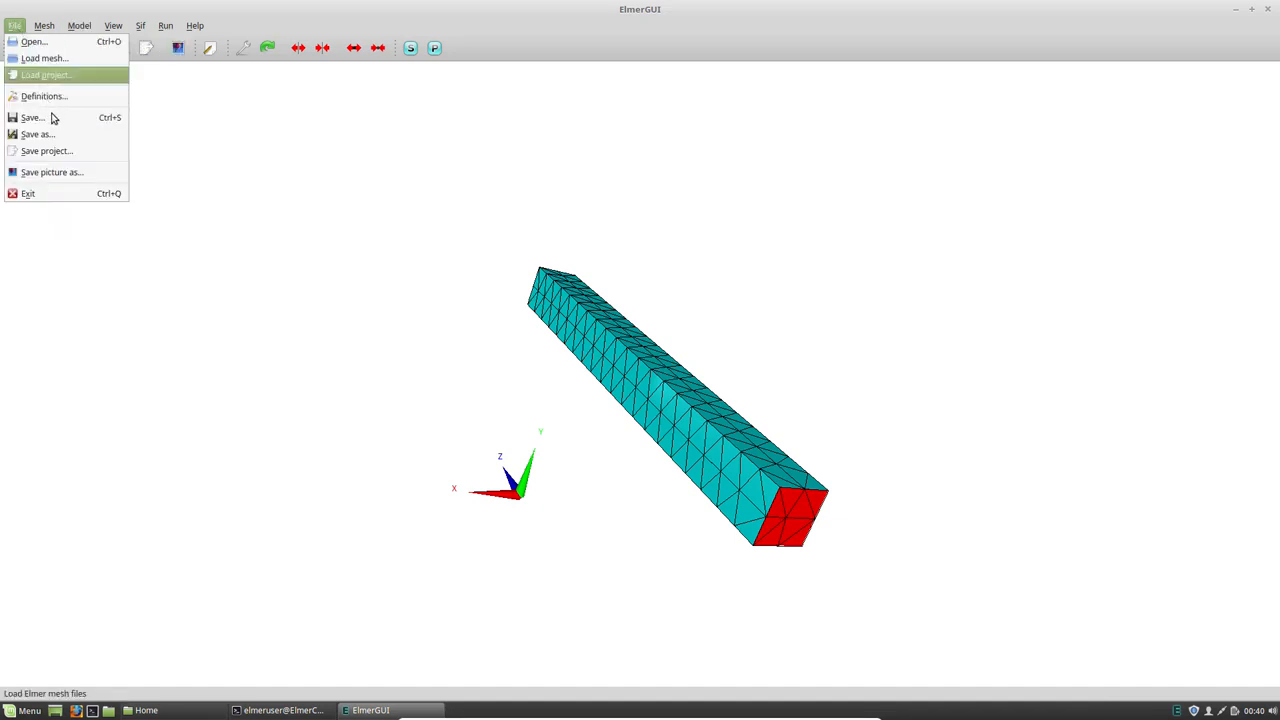
click(73, 152)
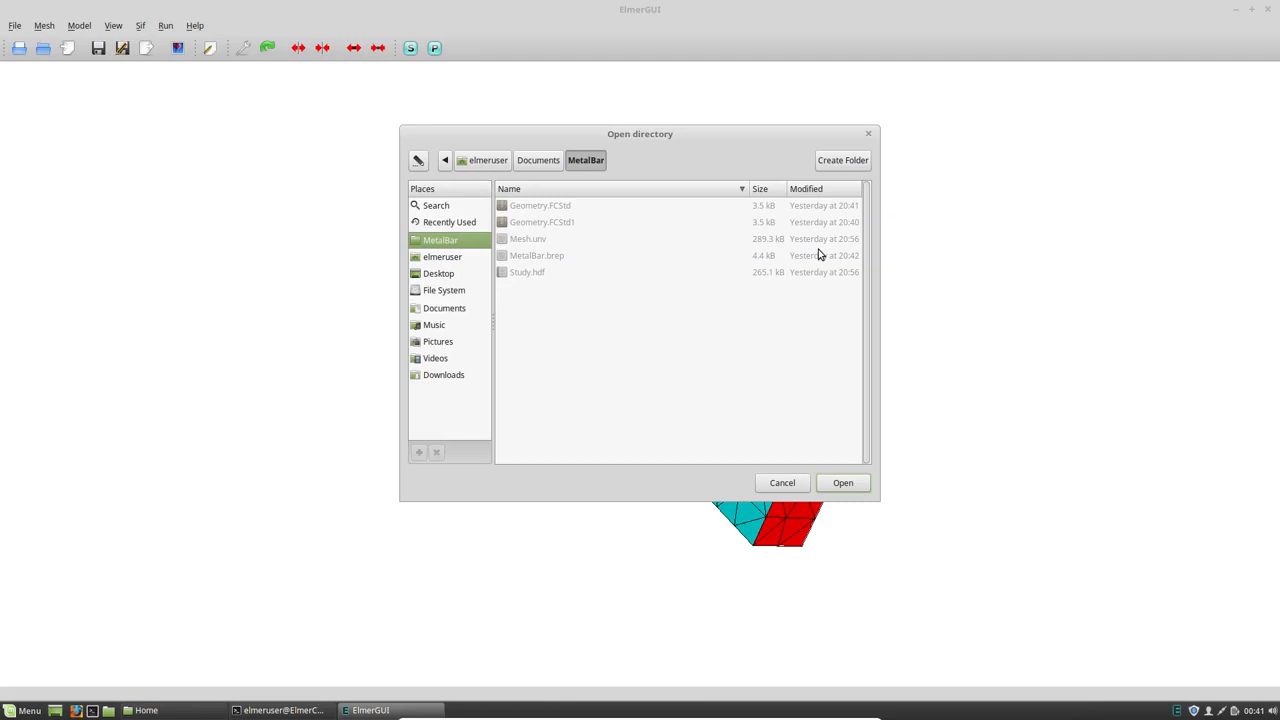
click(831, 162)
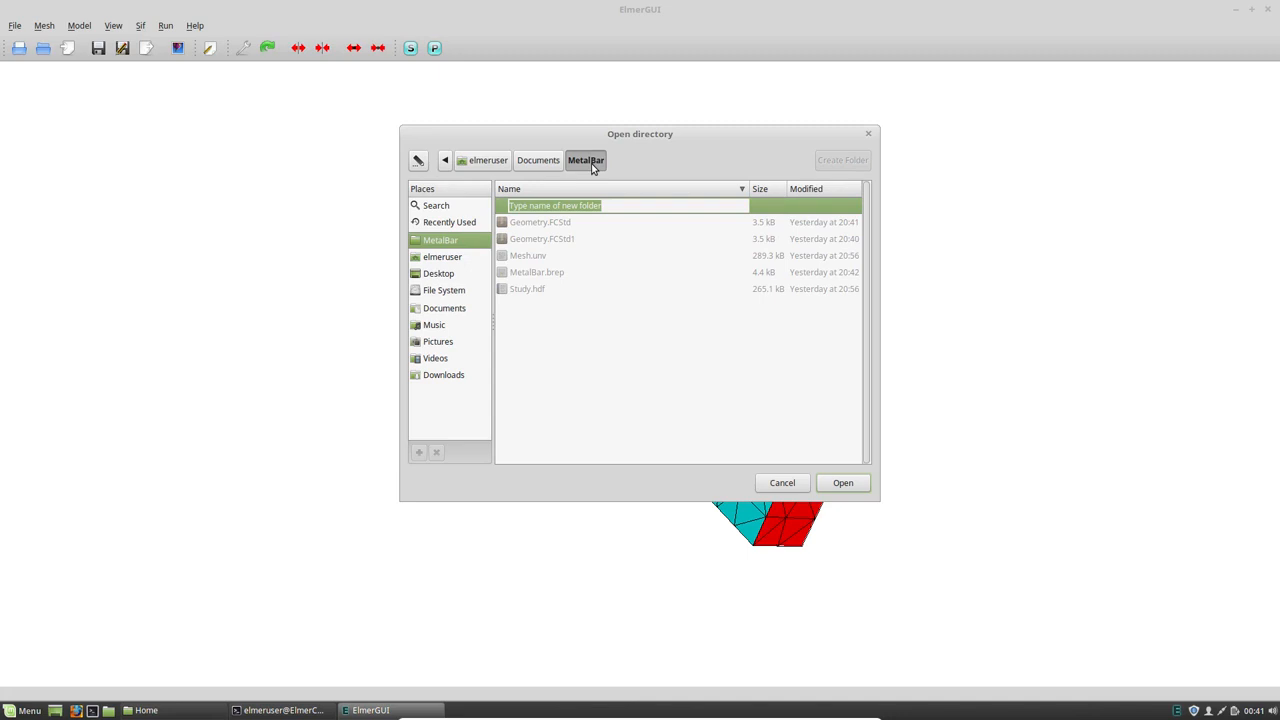
text(Elmer)
key(Return)
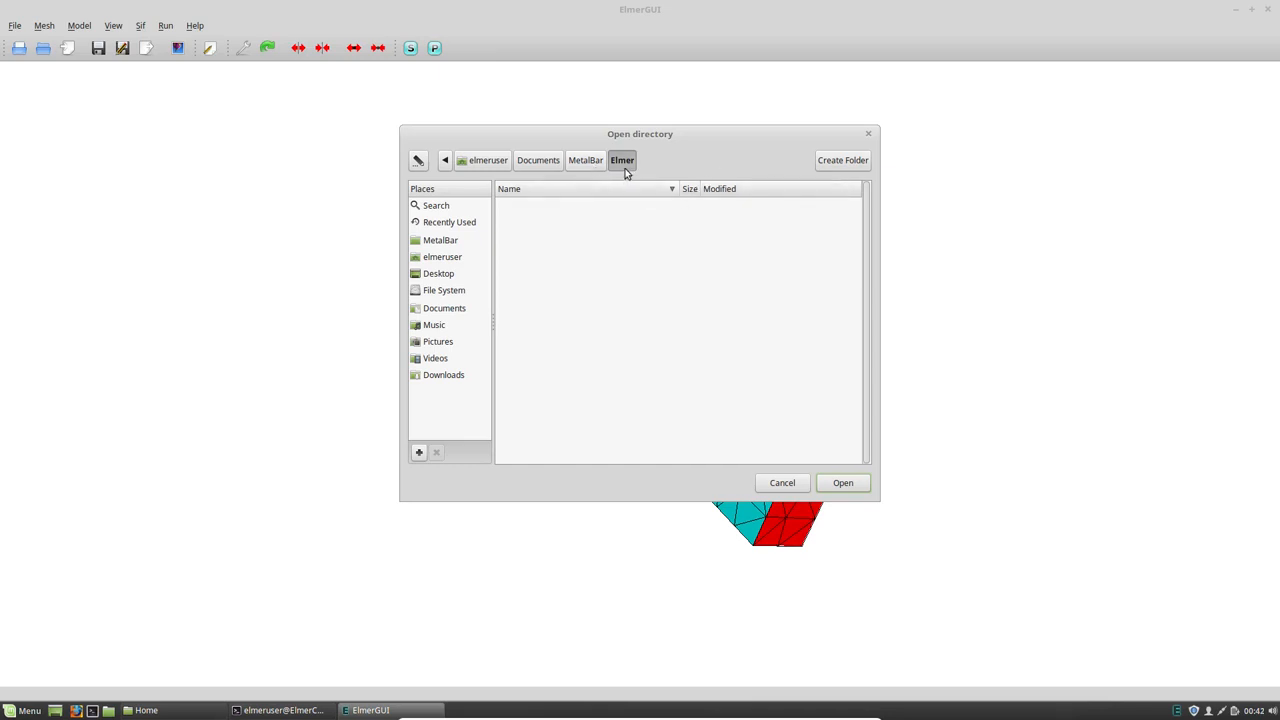
click(836, 483)
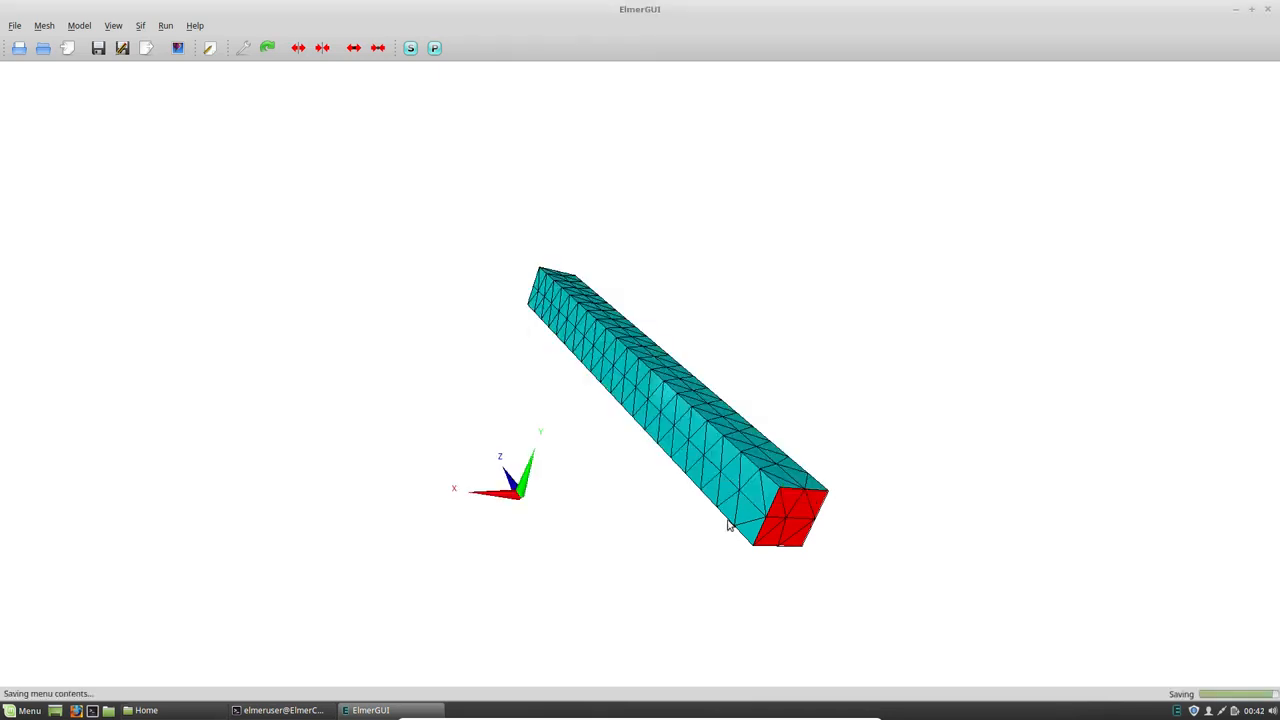
- Switch to the file manager, check the project files saved in MetalBar/Elmer, and minimize its window
click(183, 716)
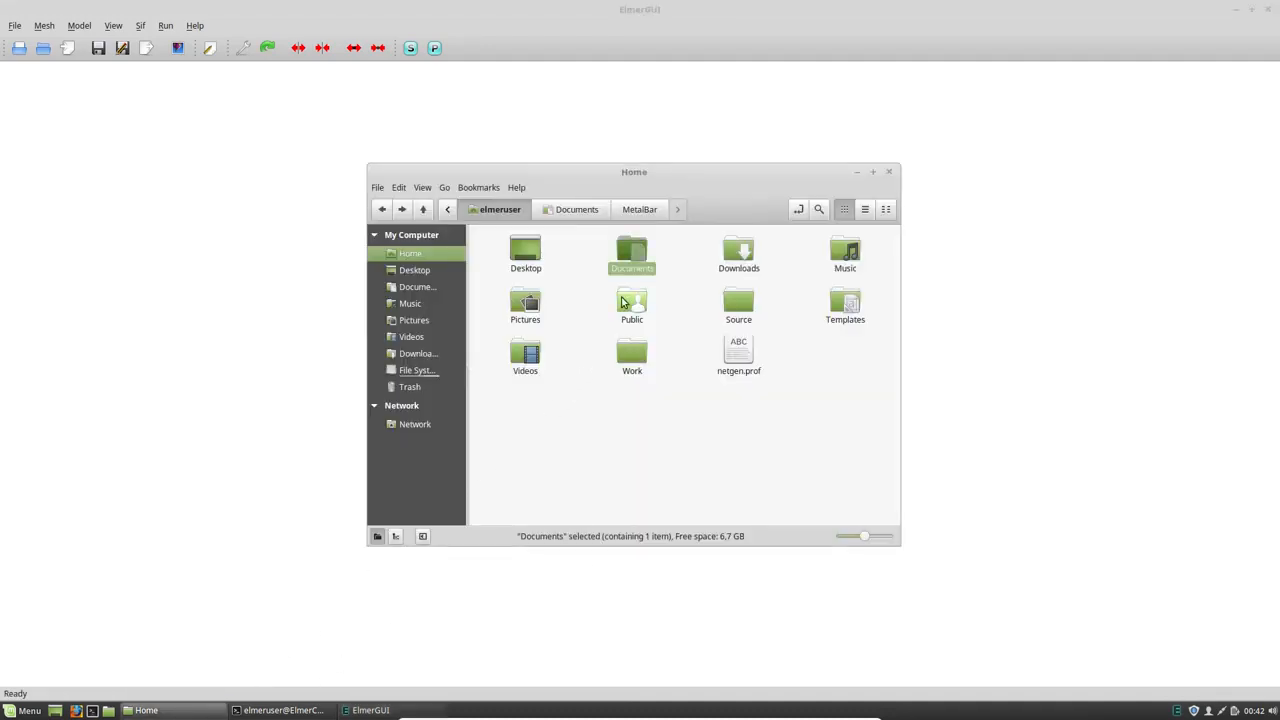
click(640, 212)
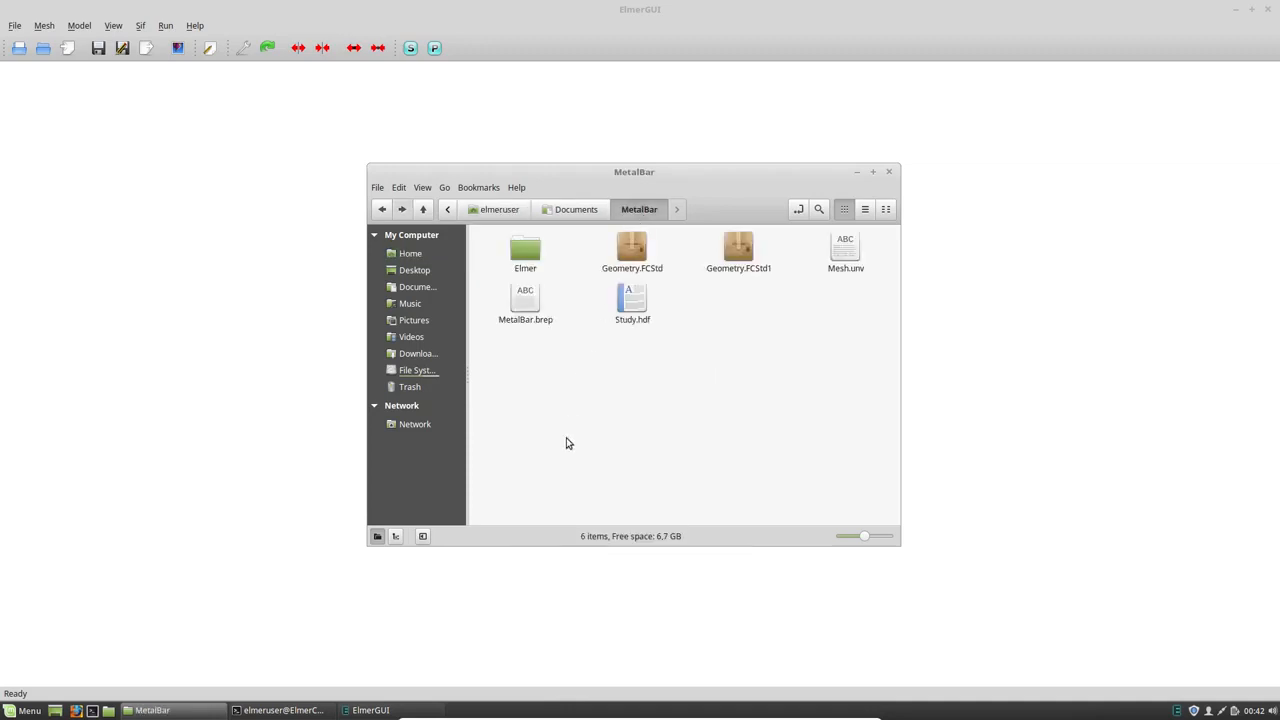
double_click(512, 258)
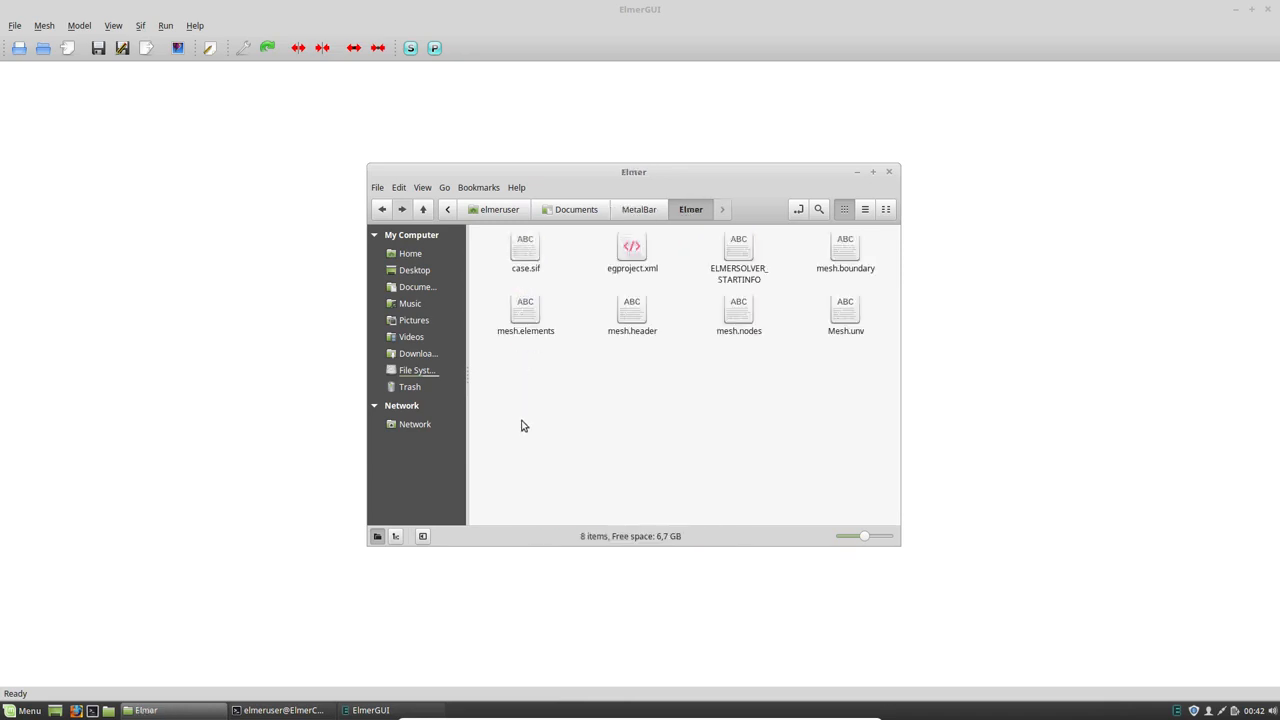
click(857, 173)
- Review the solver input file's simulation, constants, body, solver, equation, material and boundary condition sections, and close it
click(210, 48)
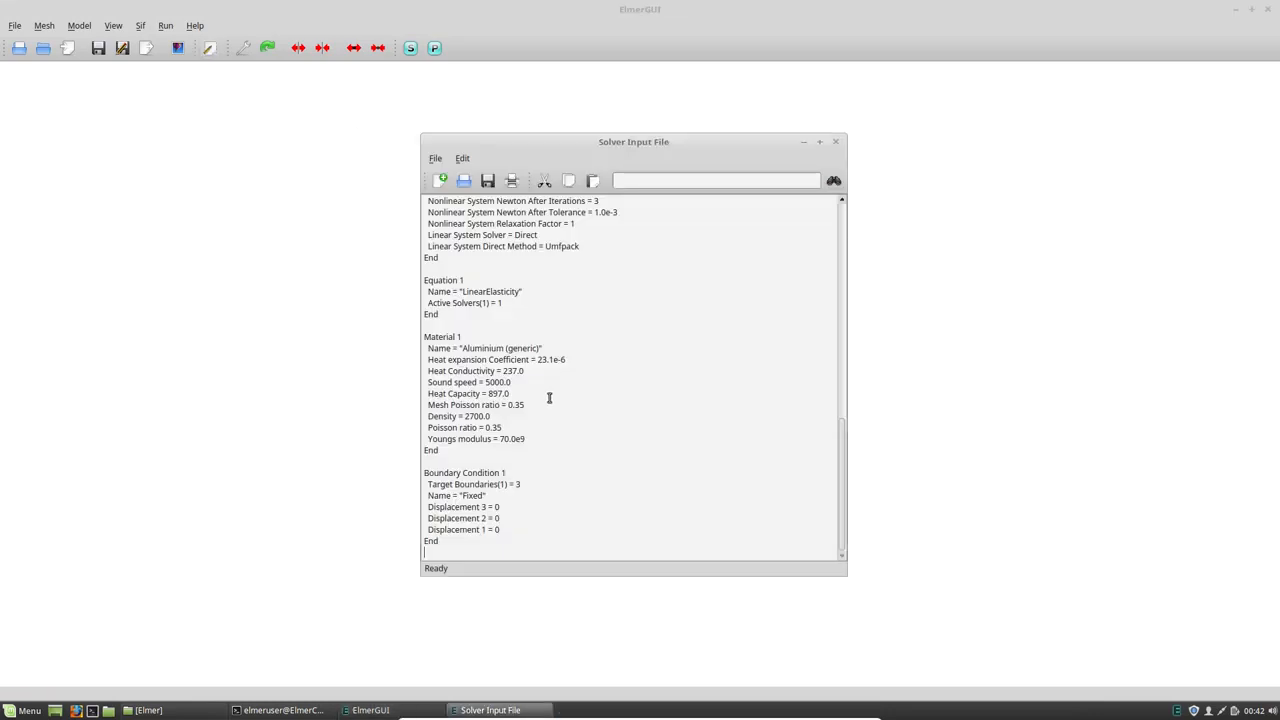
scroll(530, 361, up, 7)
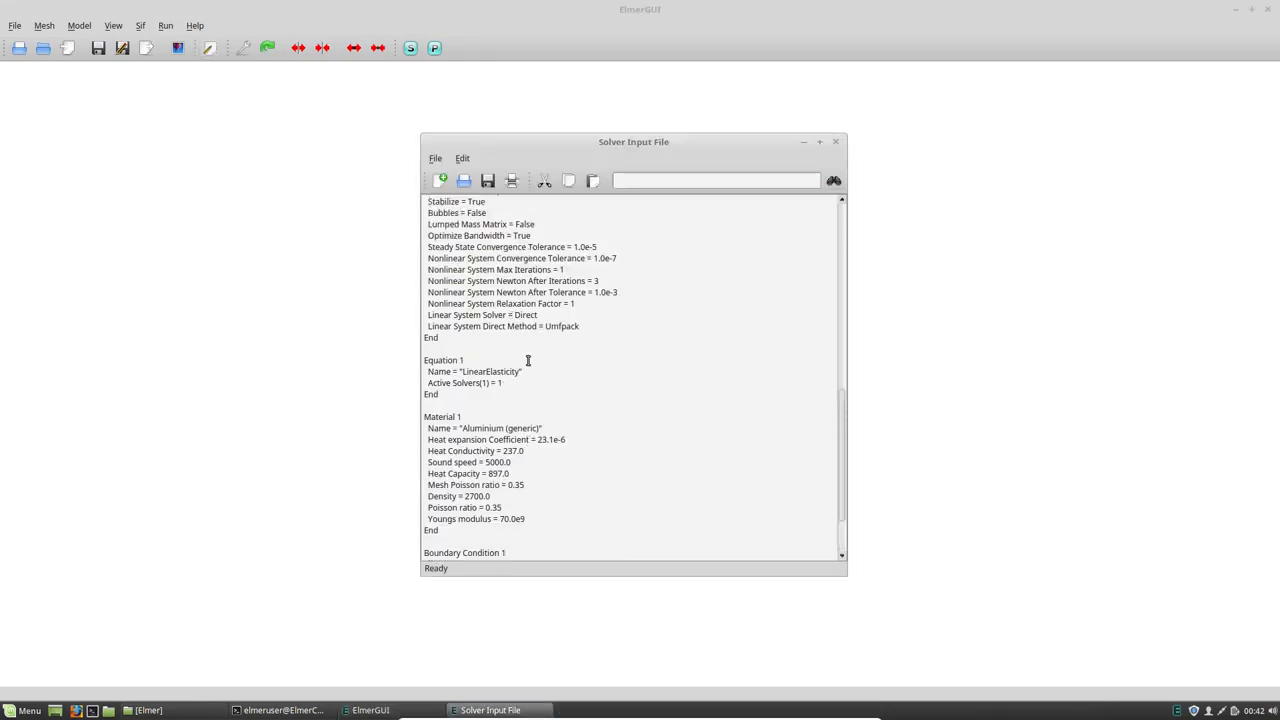
scroll(530, 361, up, 10)
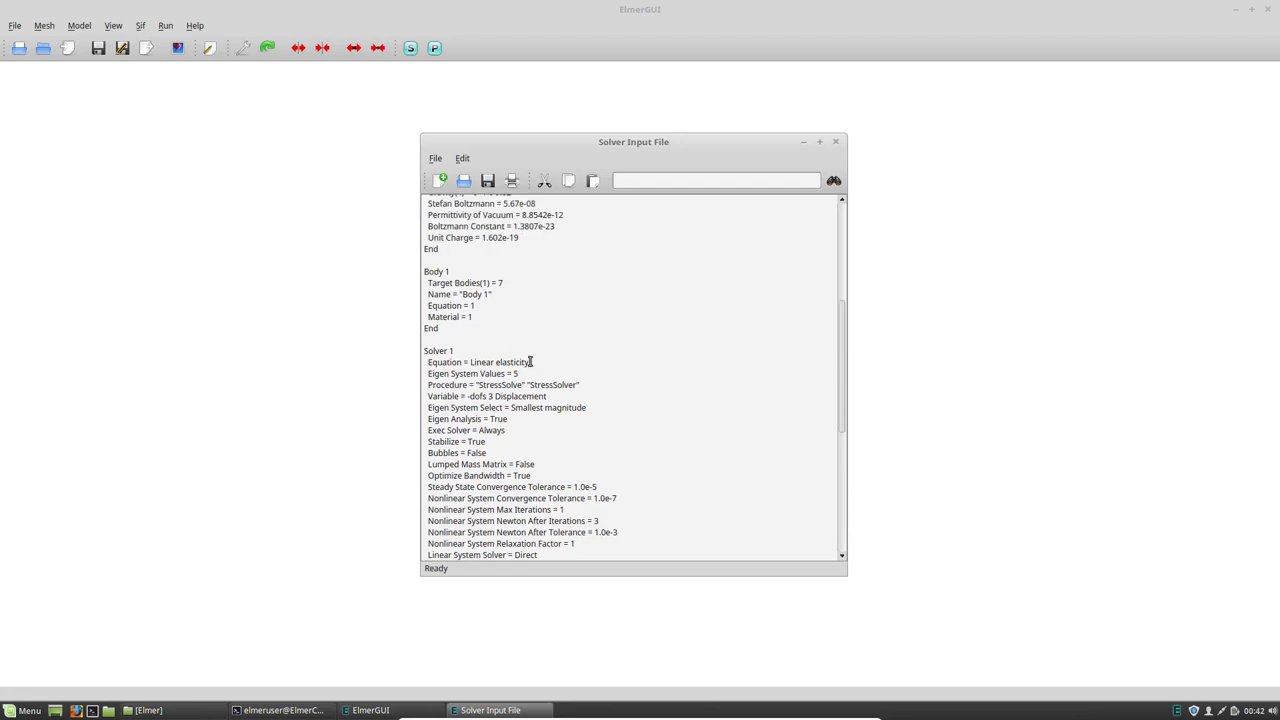
scroll(530, 363, down, 13)
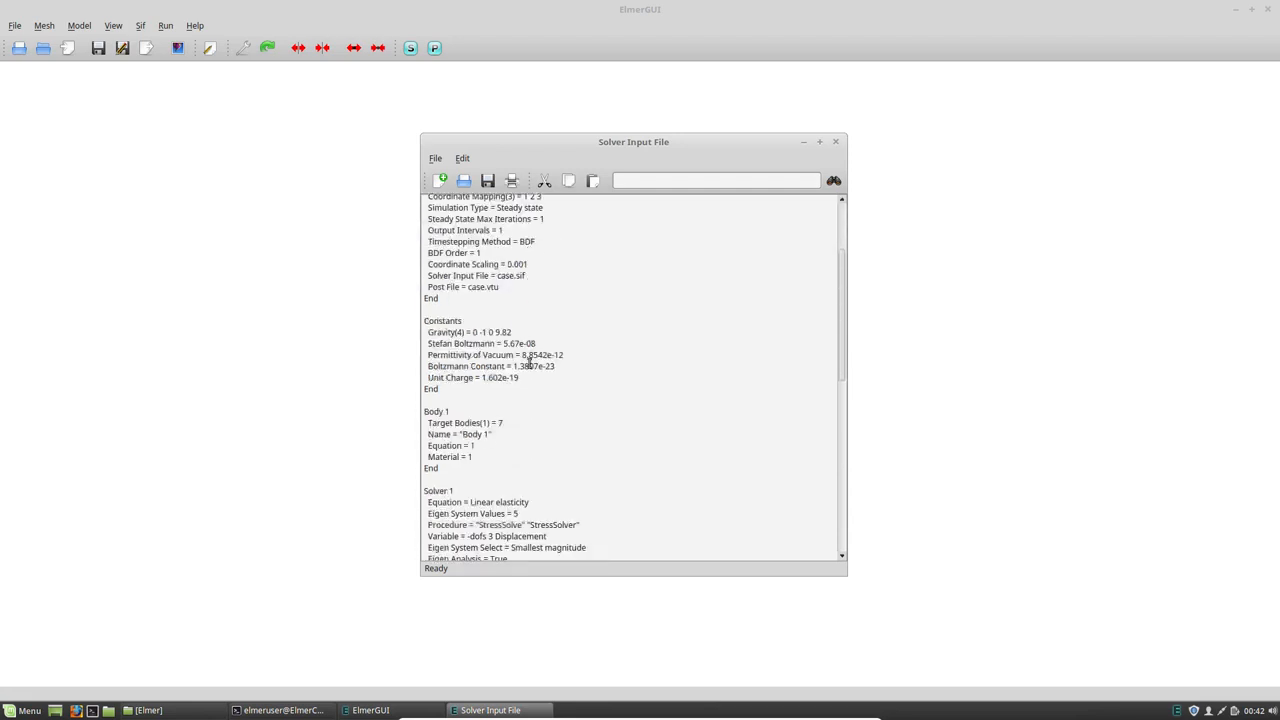
scroll(529, 364, down, 4)
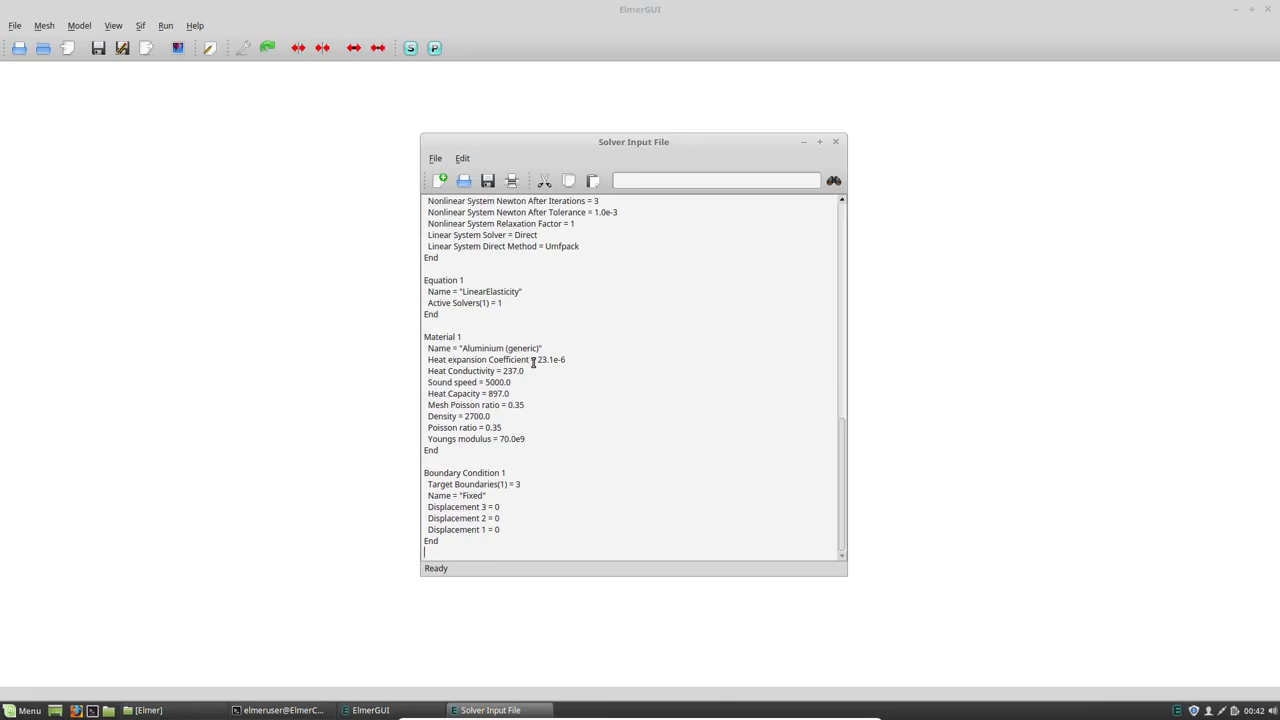
scroll(533, 362, up, 6)
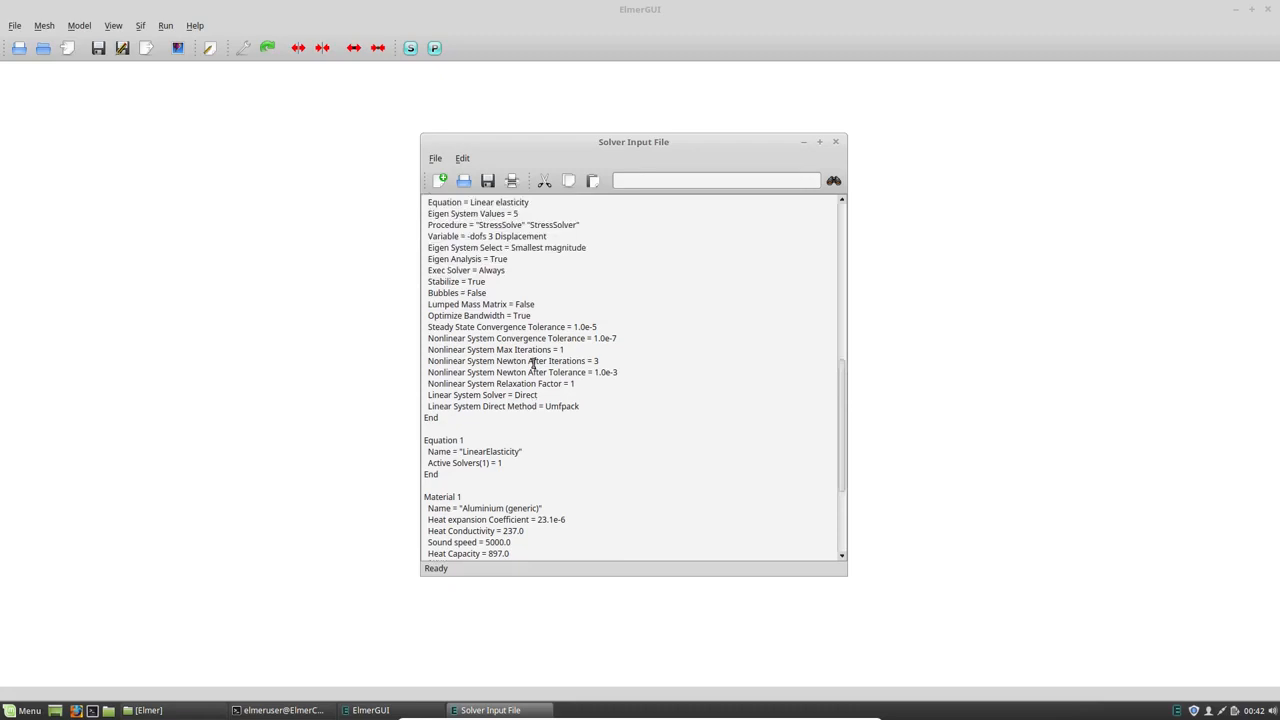
scroll(533, 364, up, 9)
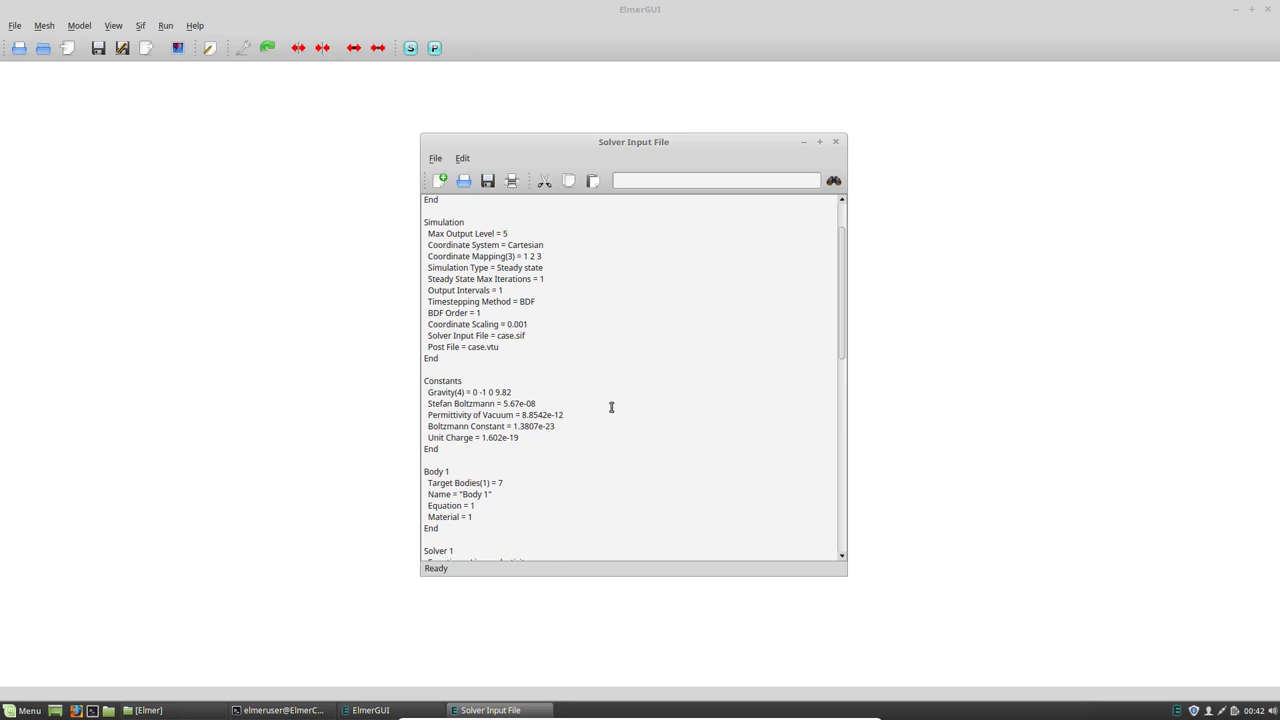
scroll(840, 268, up, 2)
drag(842, 258, 820, 486)
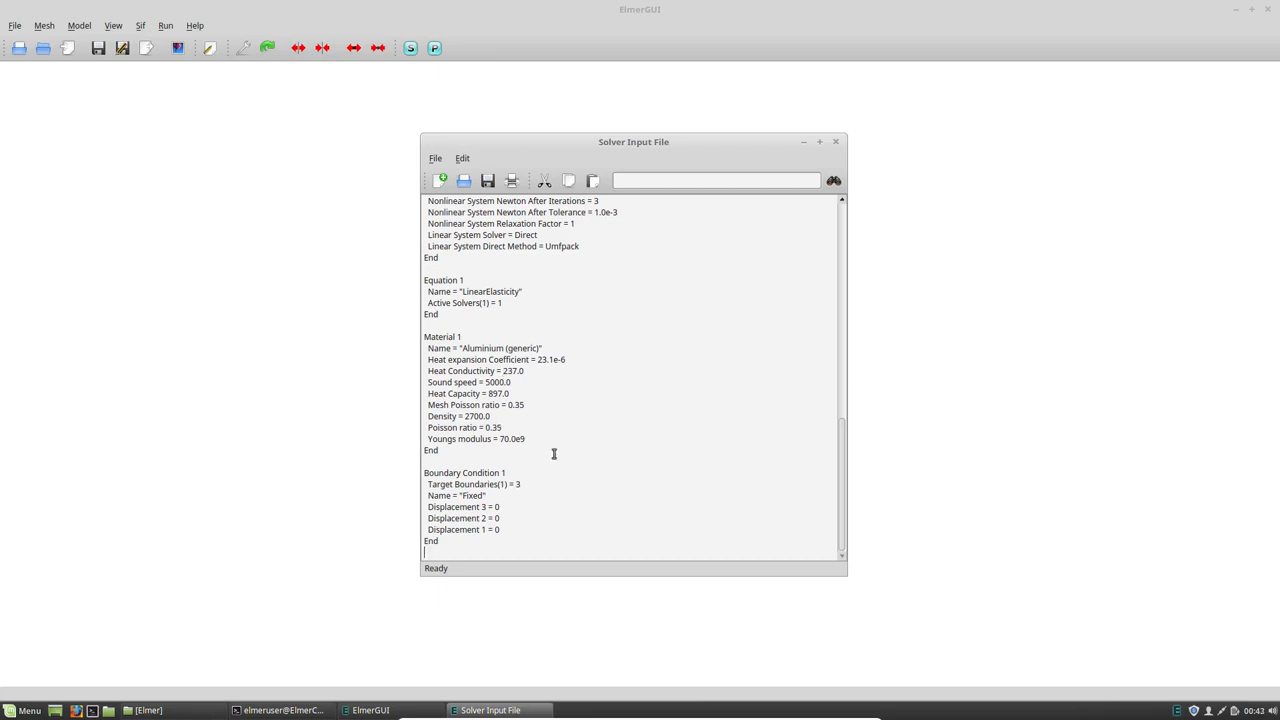
click(837, 143)
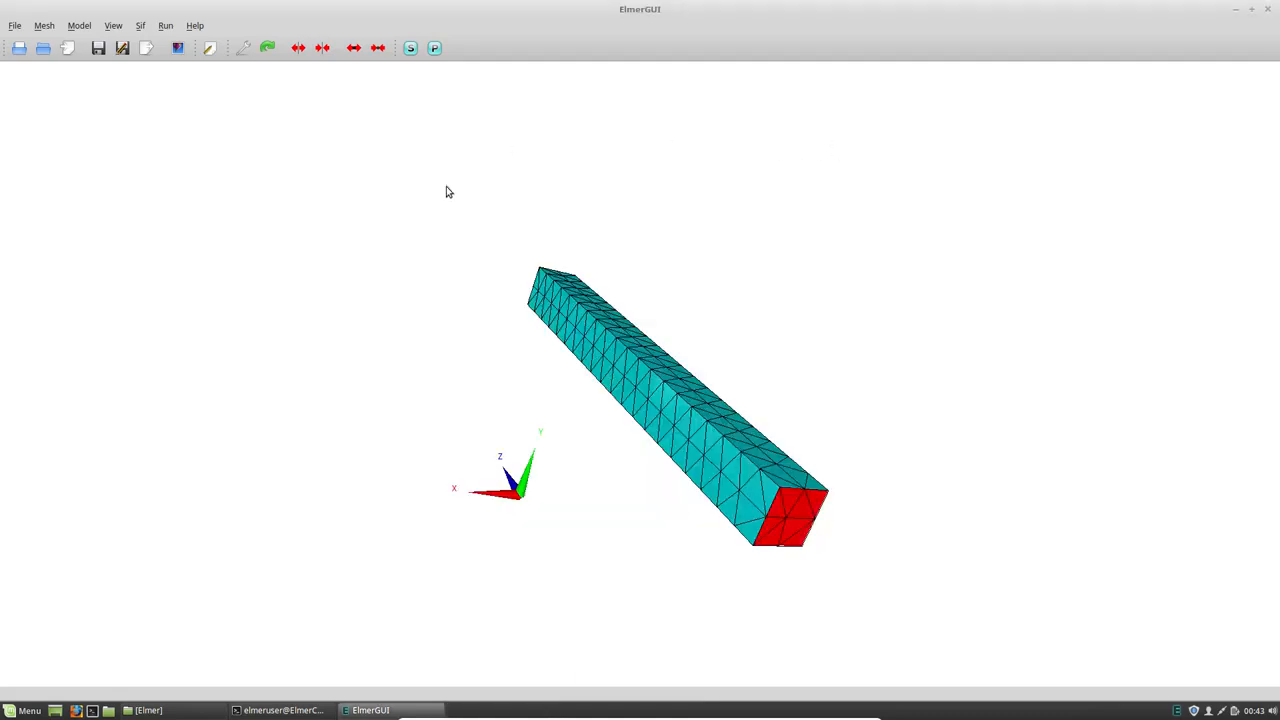
- Run the solver on the fixed bar and place the solver log and convergence monitor windows side by side
click(398, 50)
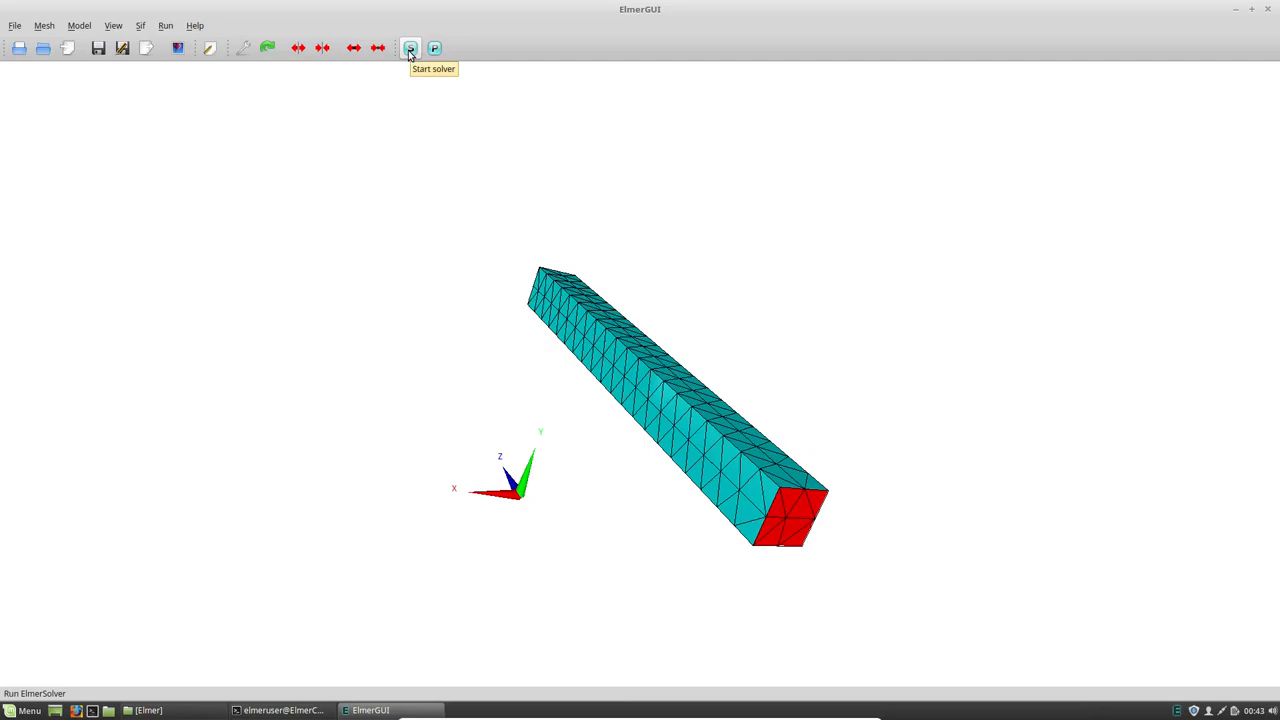
click(410, 50)
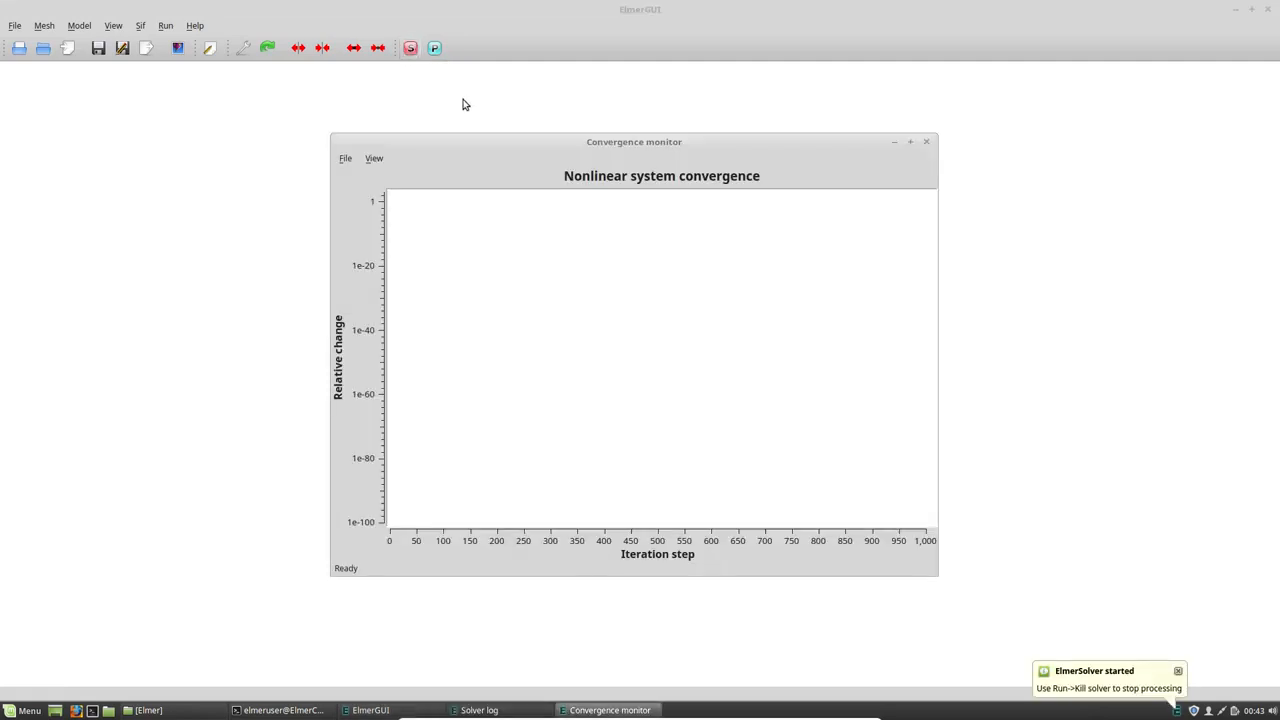
drag(523, 145, 769, 168)
drag(545, 147, 240, 147)
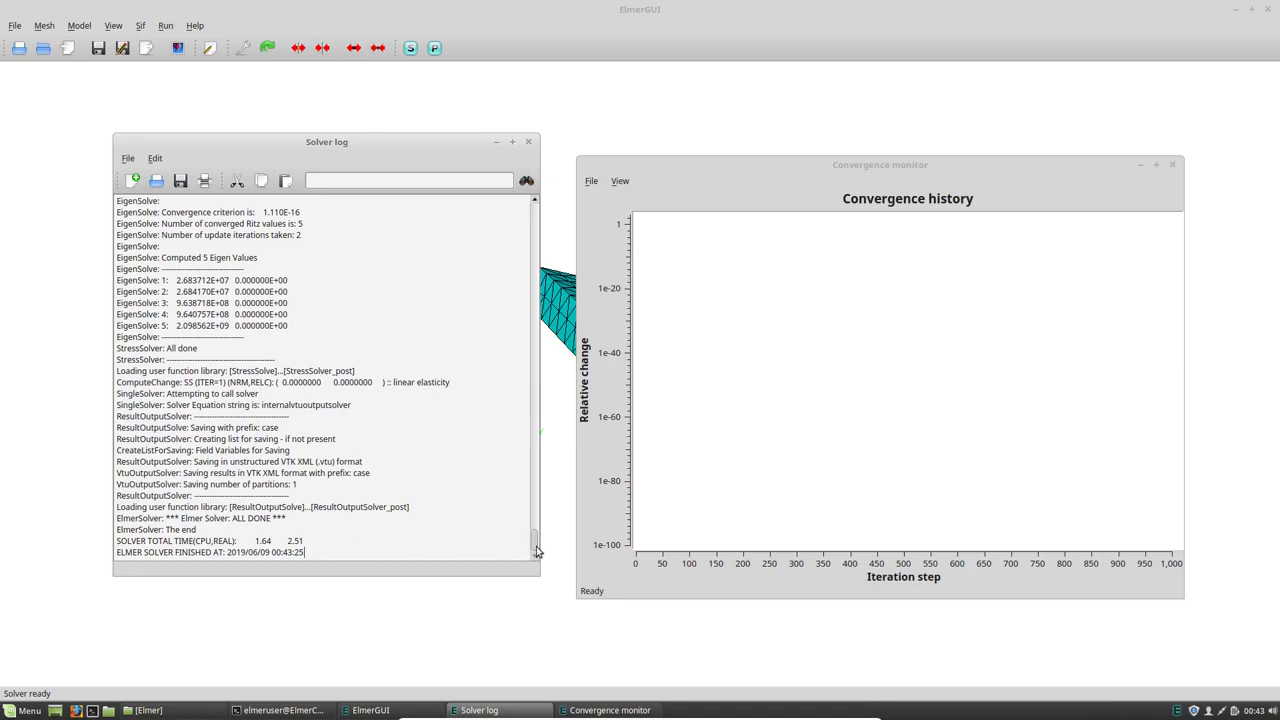
- Examine the computed eigenvalues near the end of the solver log and highlight their lines
scroll(533, 548, up, 4)
drag(533, 548, 533, 555)
drag(293, 325, 97, 284)
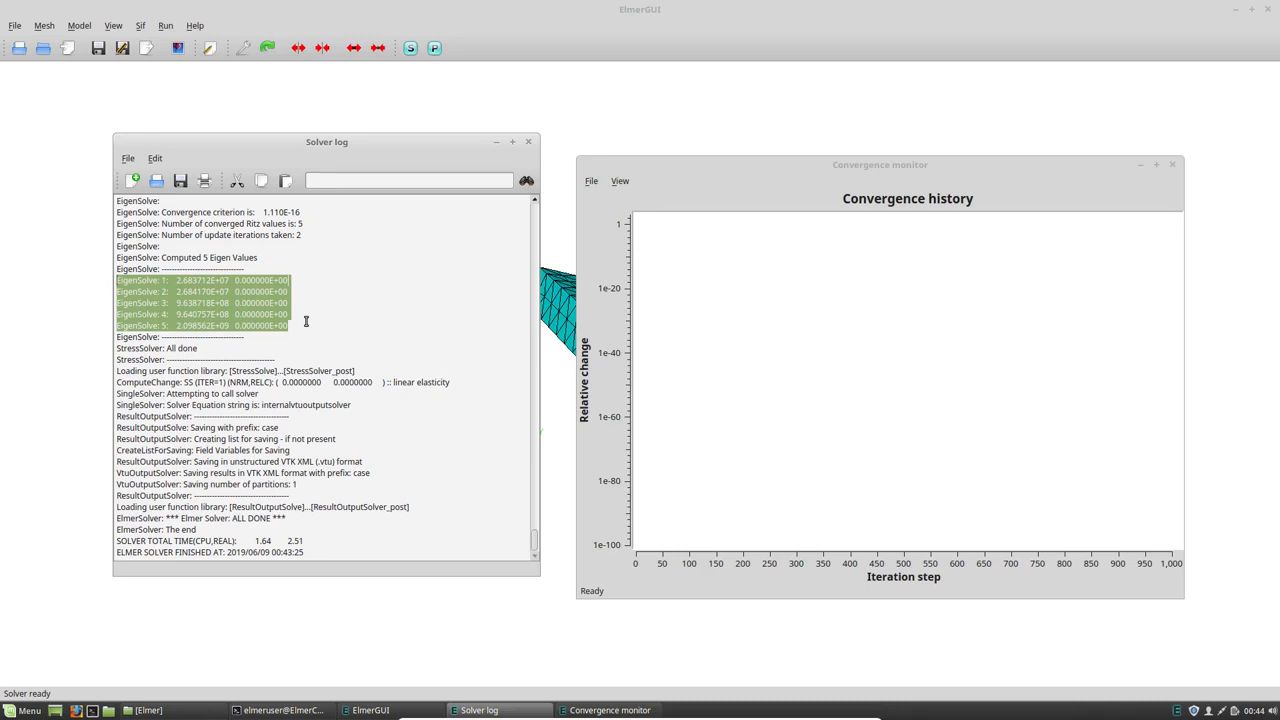
click(264, 302)
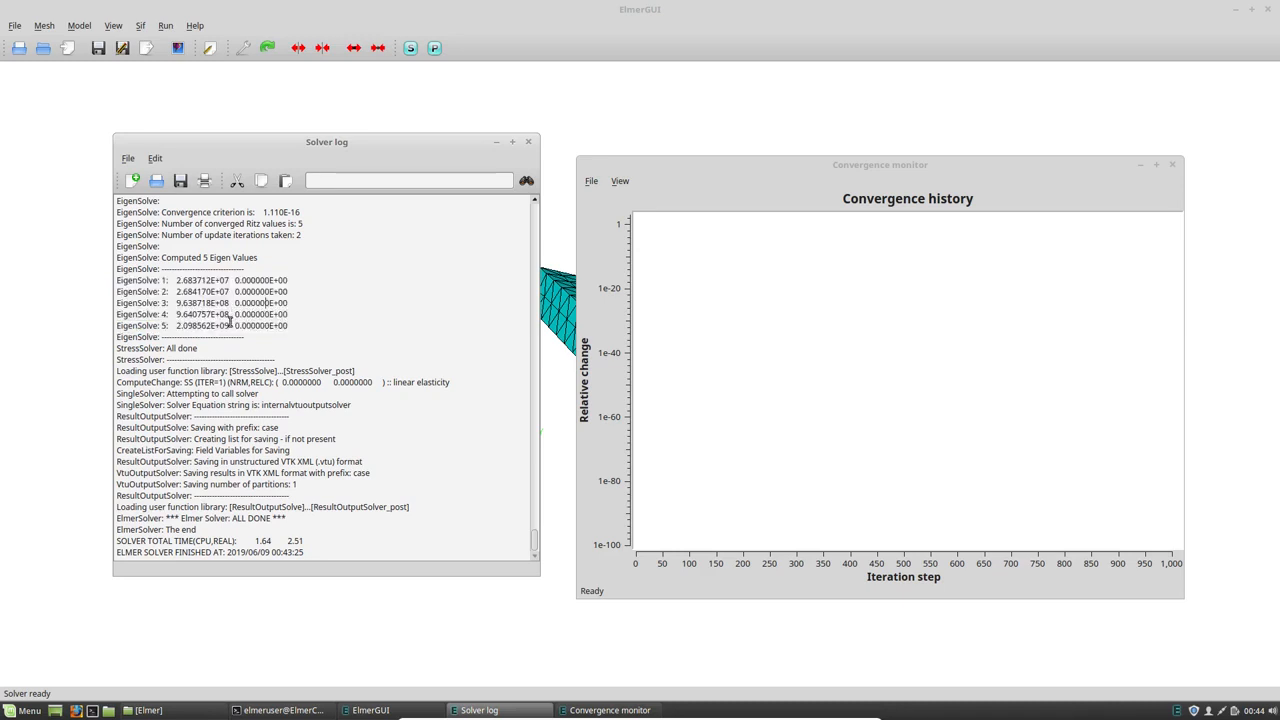
drag(291, 328, 230, 281)
click(175, 281)
click(230, 325)
drag(288, 326, 129, 275)
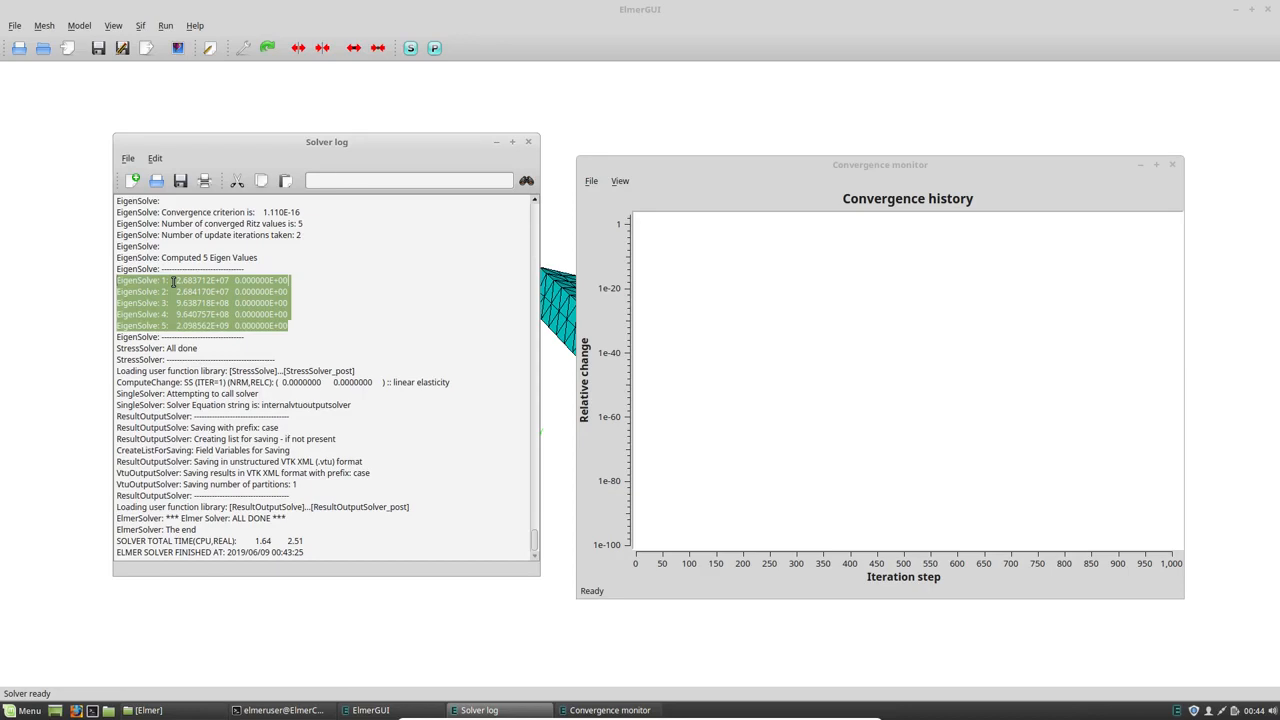
- Switch to the file manager and locate the result file case0001.vtu in the MetalBar/Elmer folder
click(160, 710)
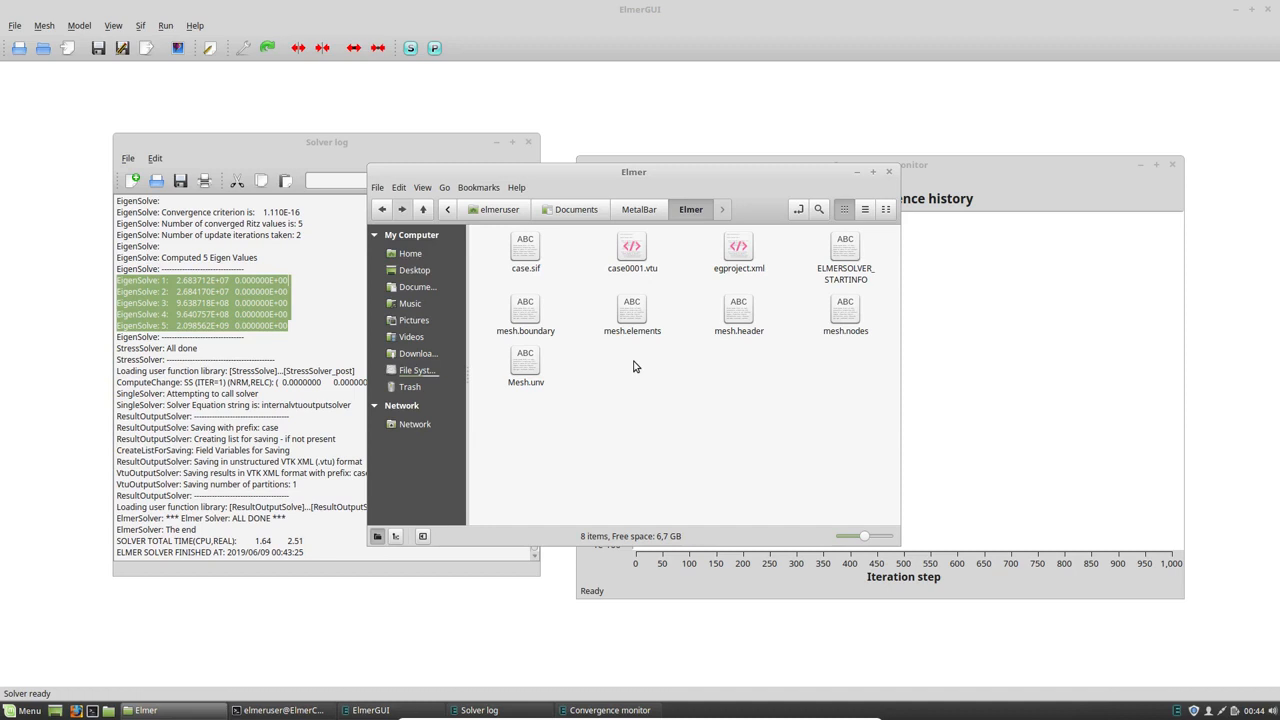
click(648, 266)
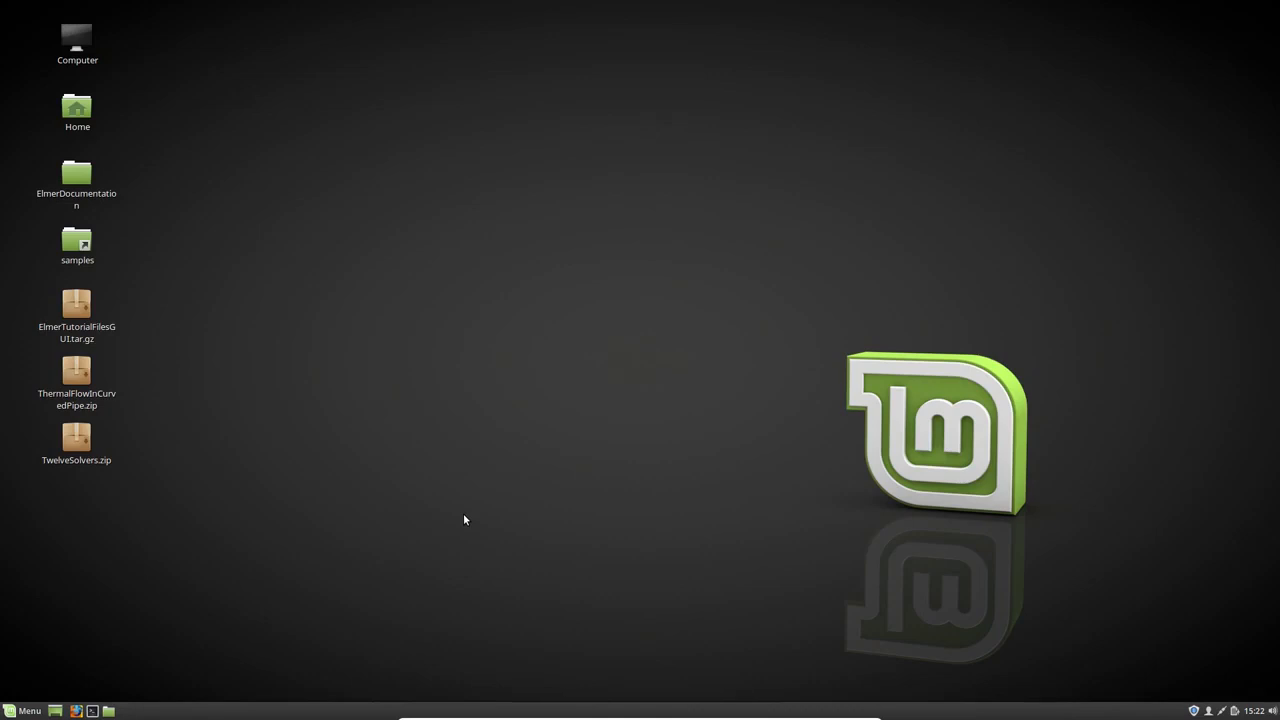
- Open a terminal, launch ElmerGUI from it with the ElmerGUI command, and maximize the program window
click(92, 710)
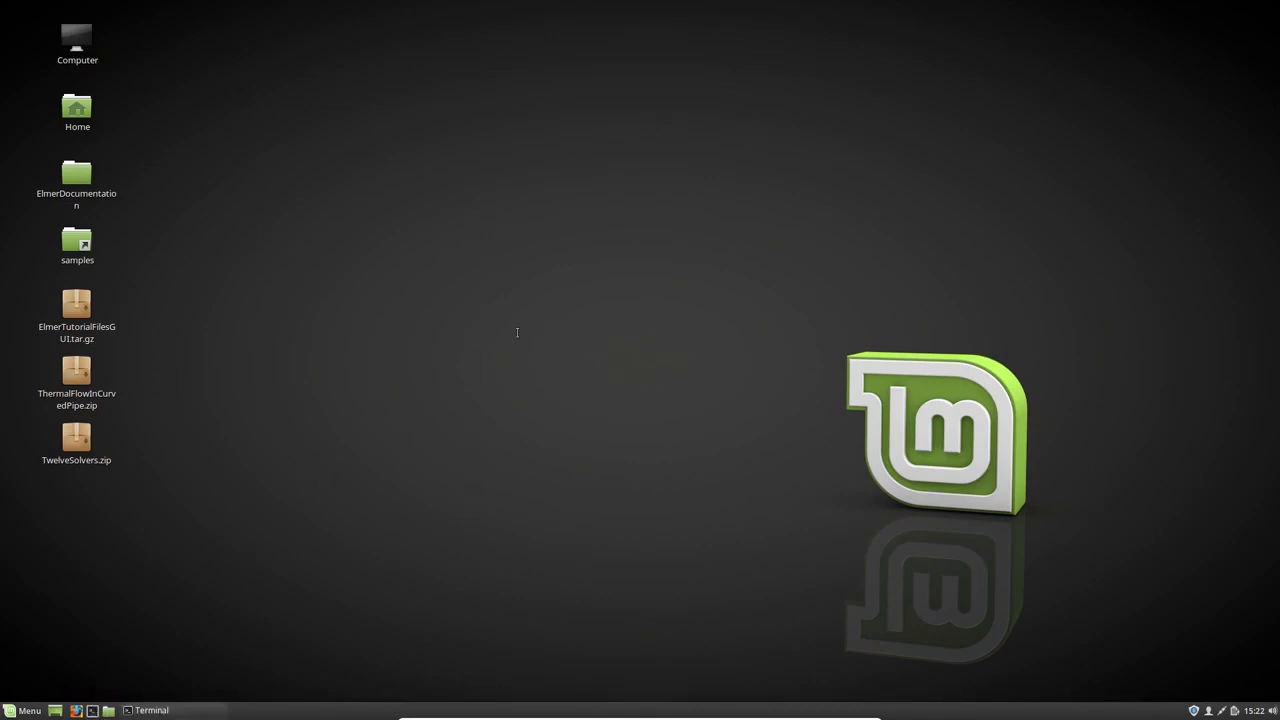
text(ElmerGUI)
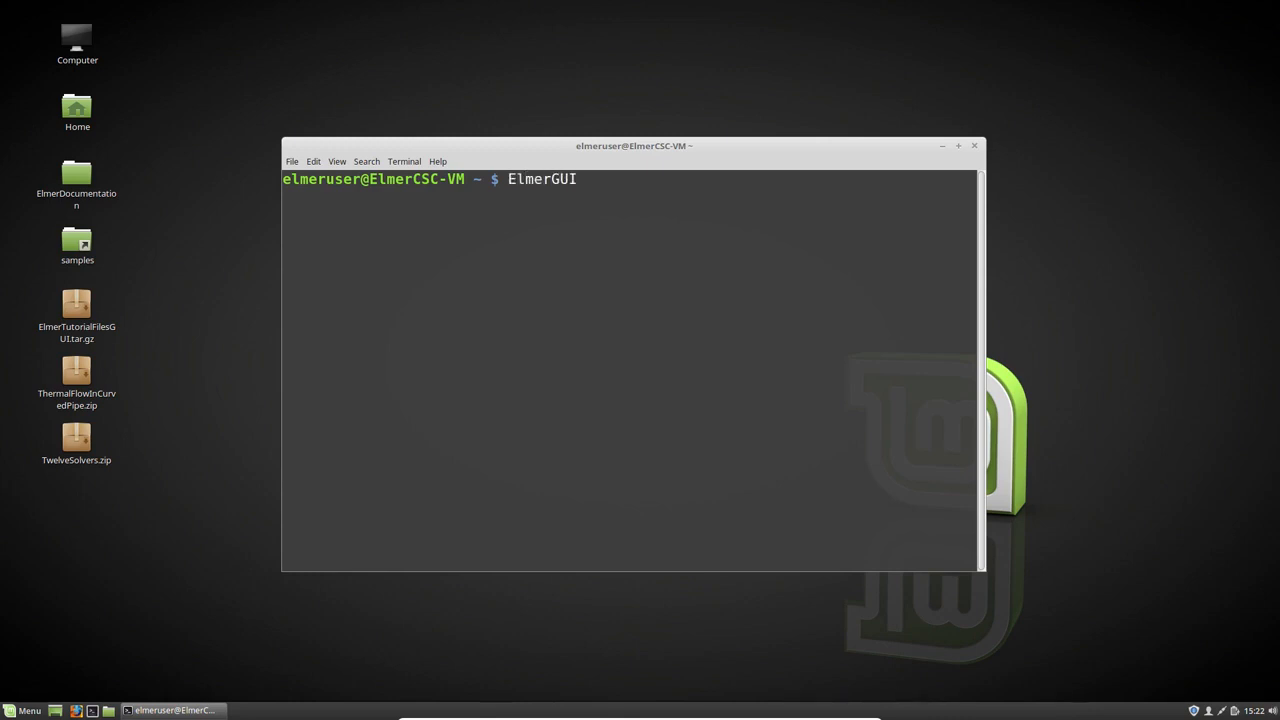
key(Return)
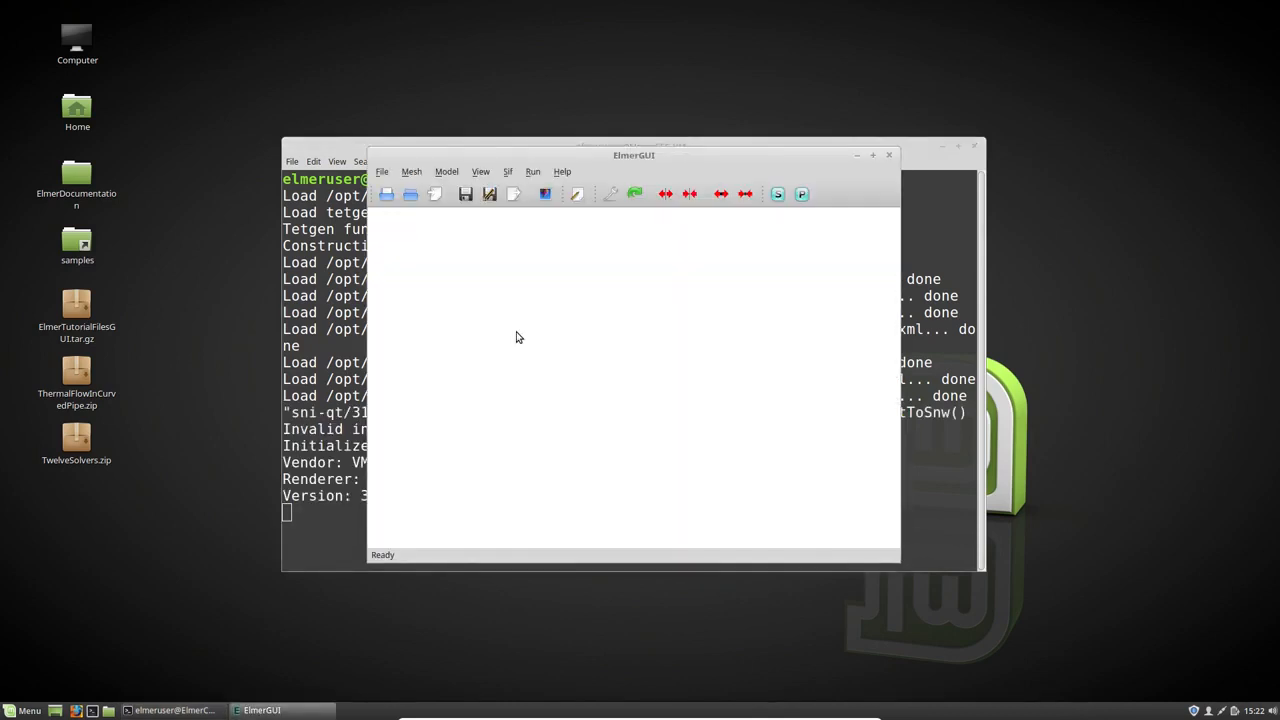
click(872, 155)
- Load the saved project from the Documents/MetalBar/Elmer folder
click(14, 25)
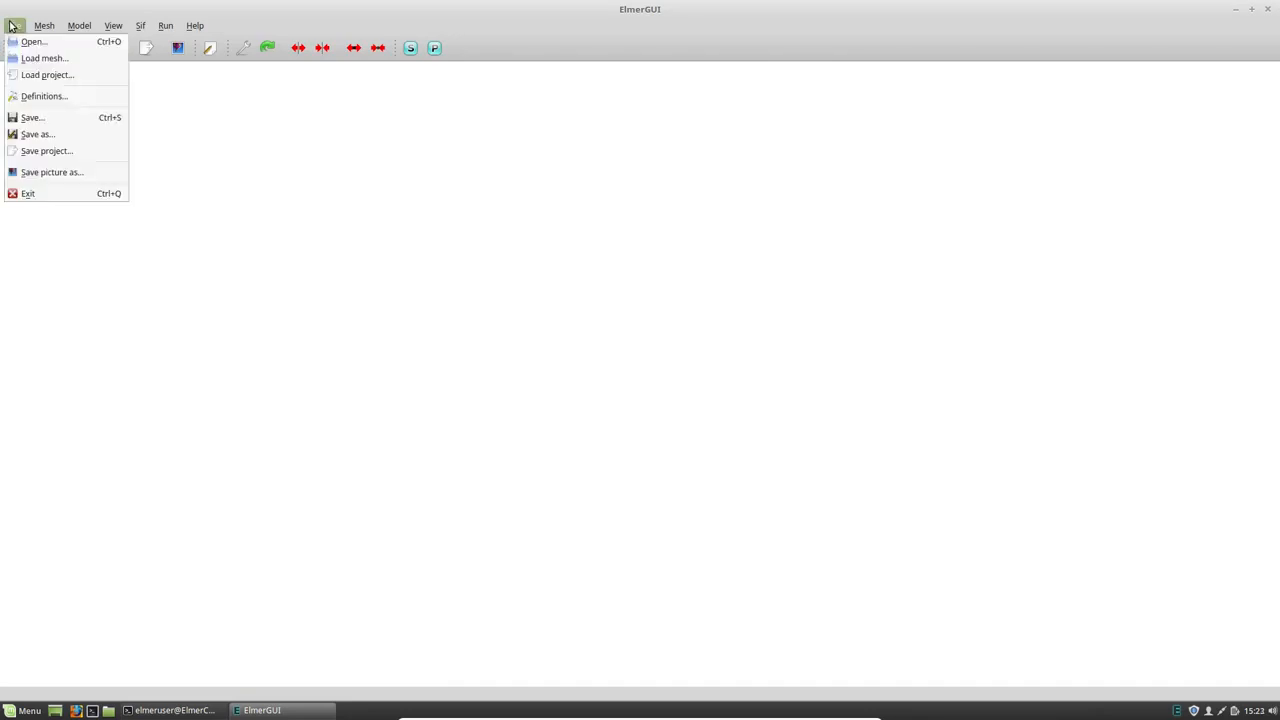
click(40, 75)
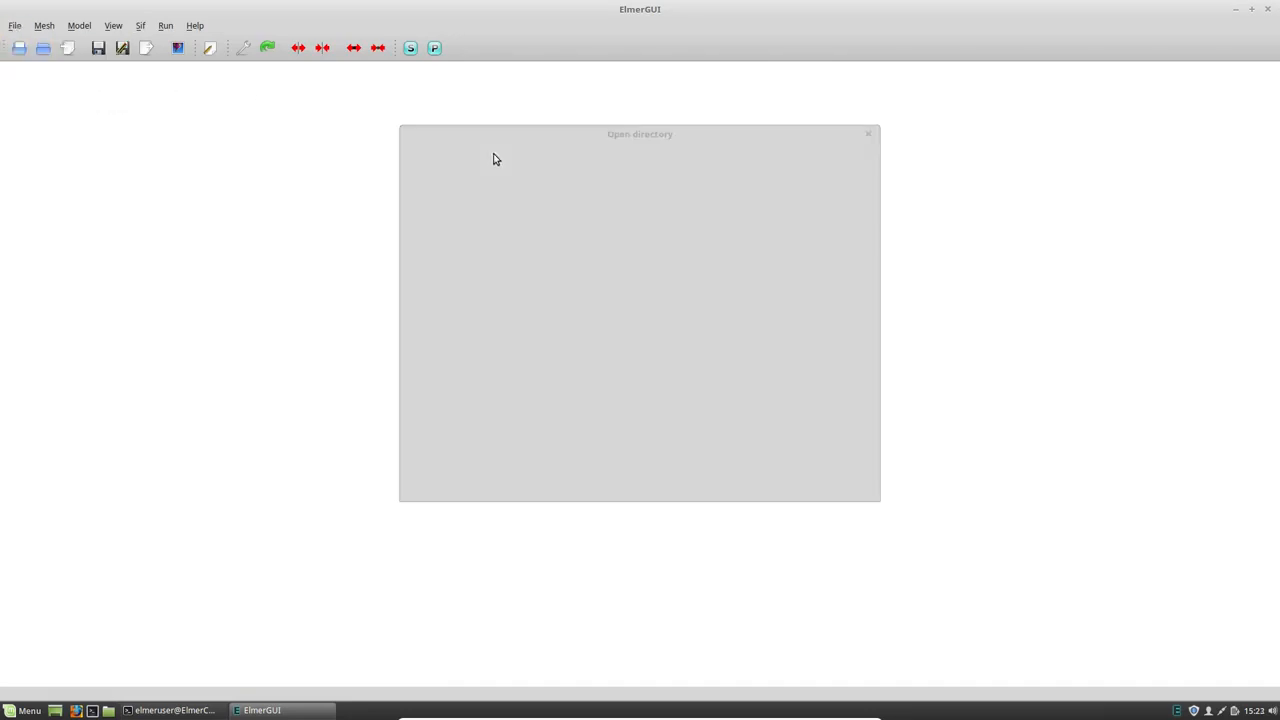
double_click(516, 225)
click(520, 207)
double_click(520, 207)
double_click(529, 209)
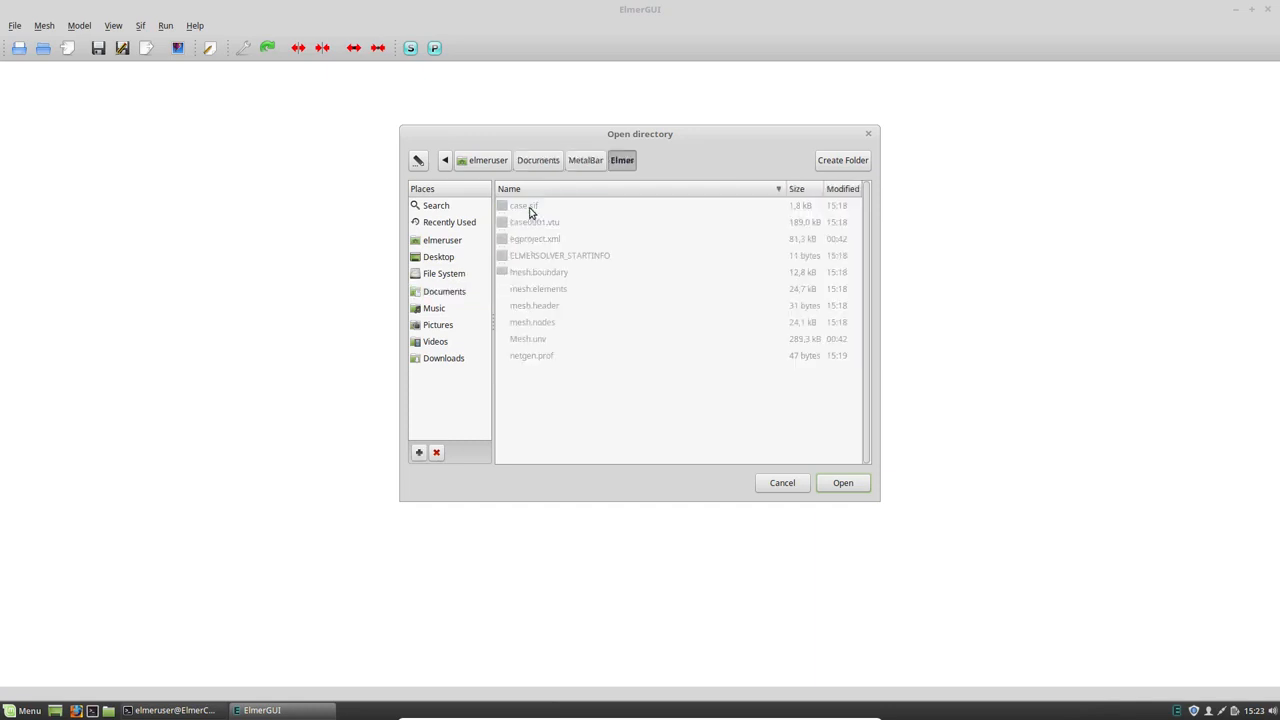
click(843, 485)
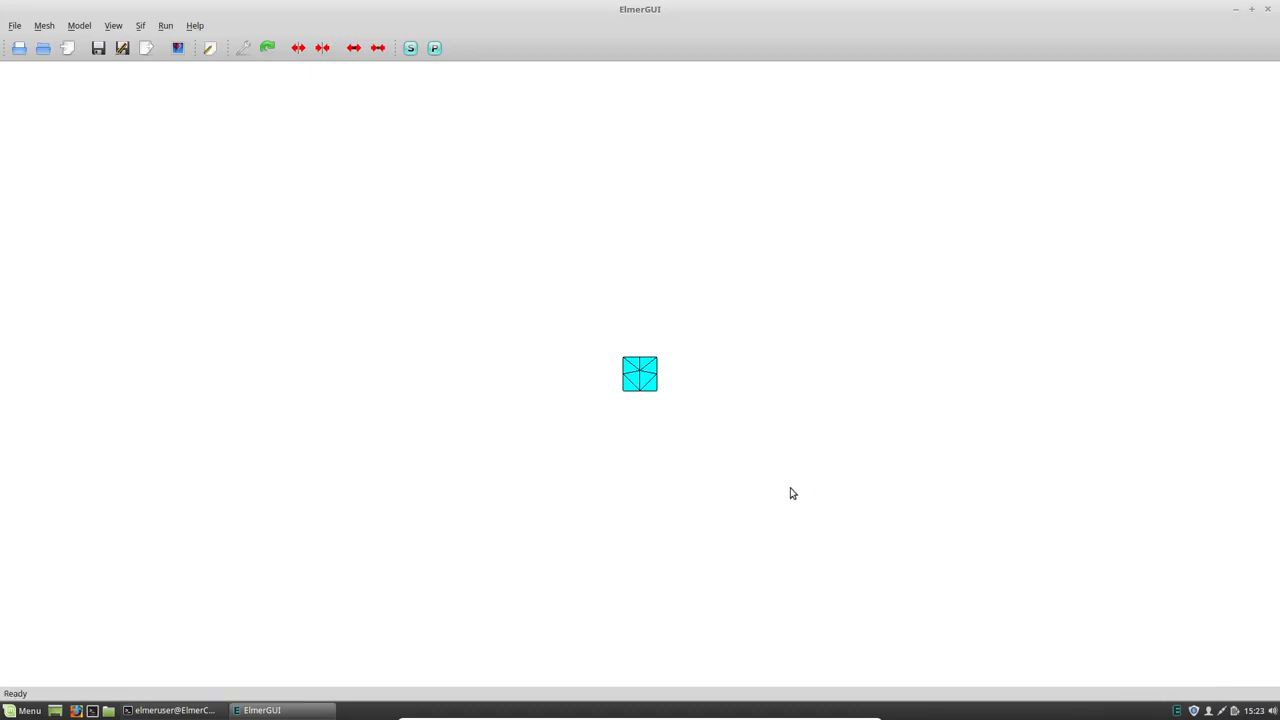
- Run the solver and save its log as solver.log in the MetalBar/Elmer folder, closing the monitor and log windows
click(410, 48)
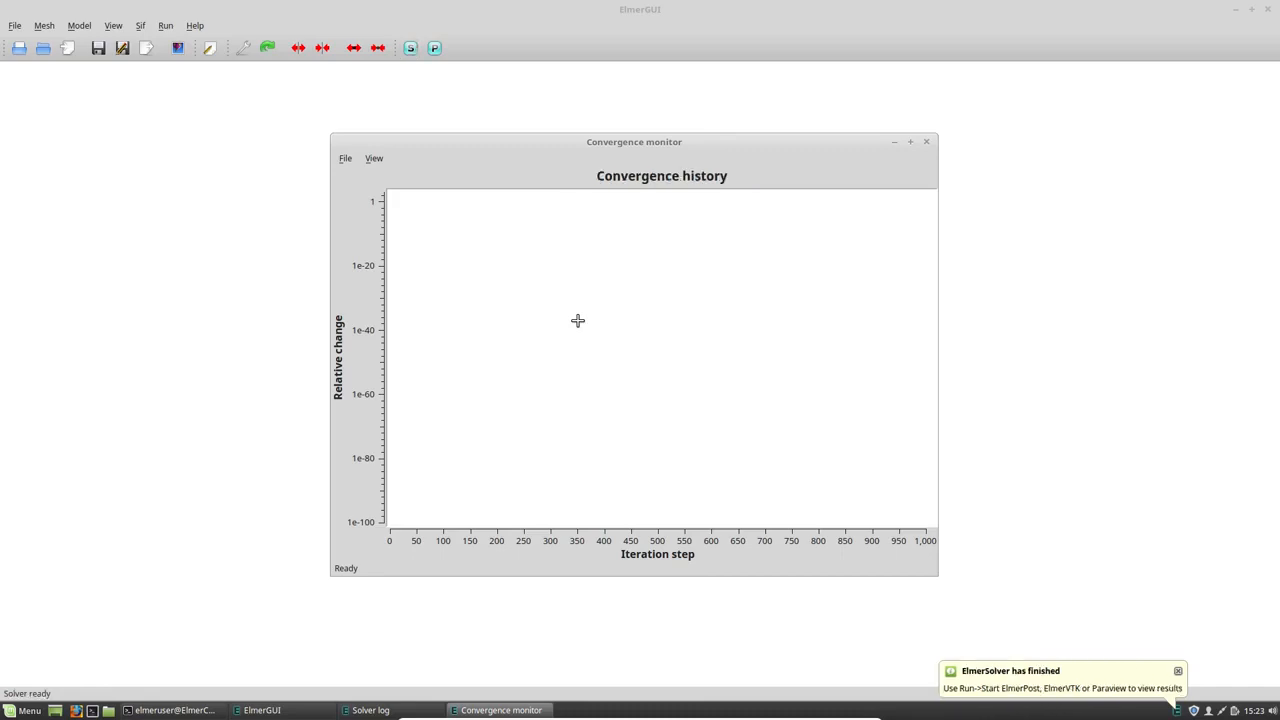
click(926, 143)
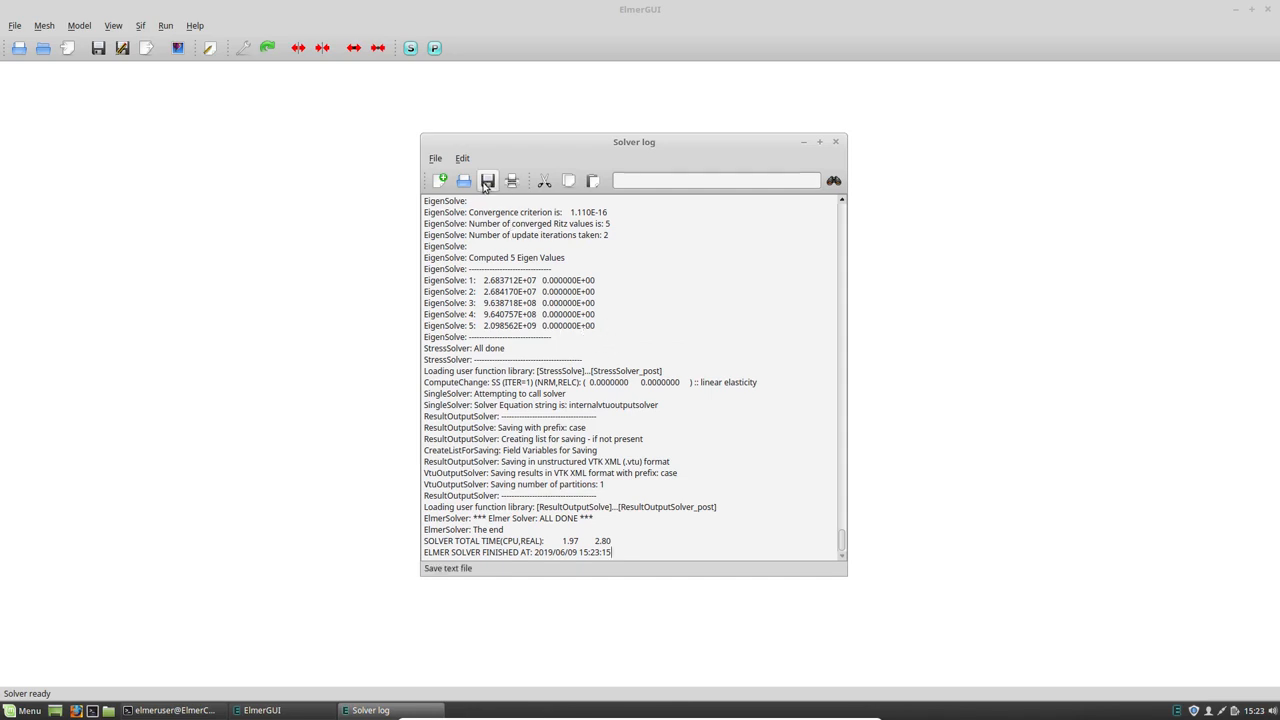
click(482, 181)
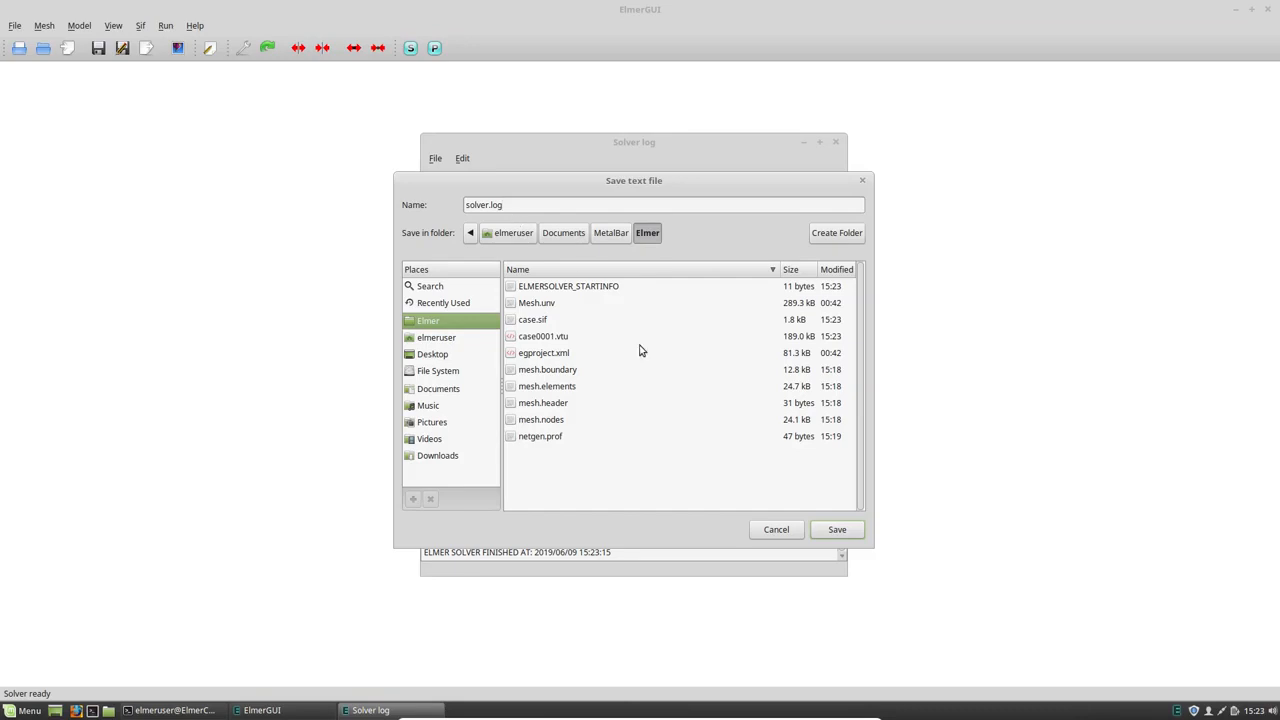
click(838, 530)
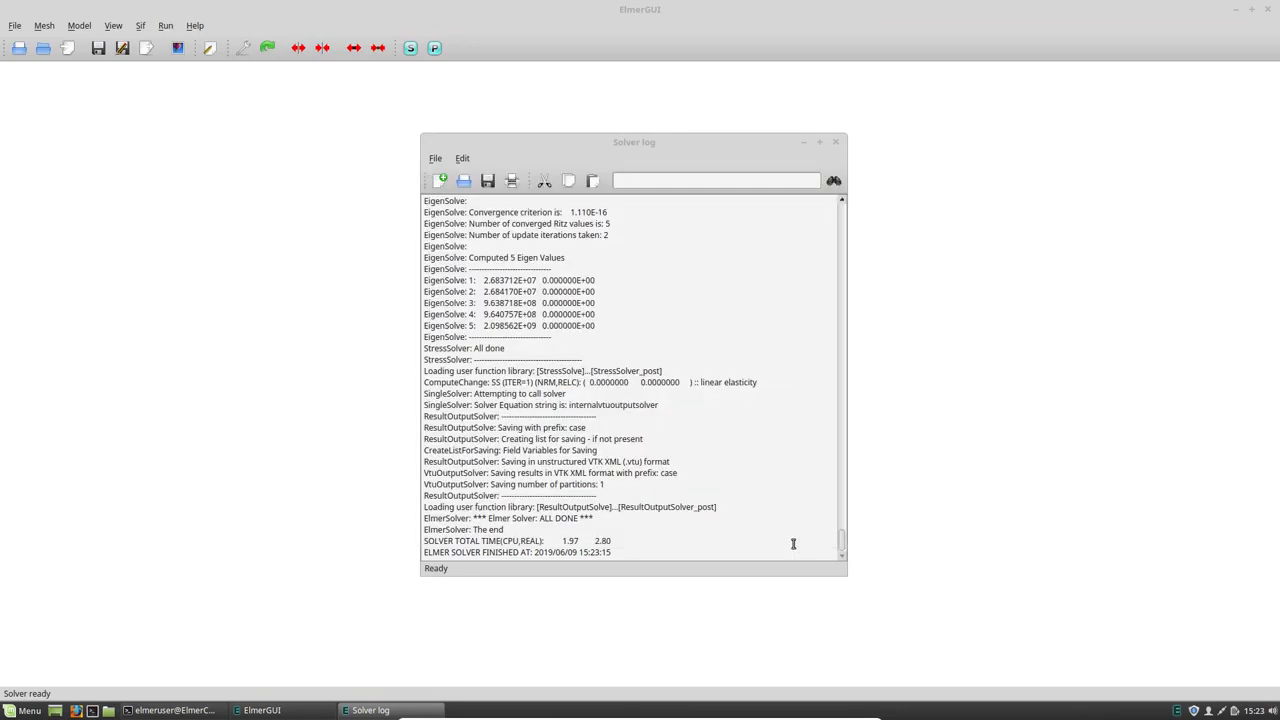
click(837, 142)
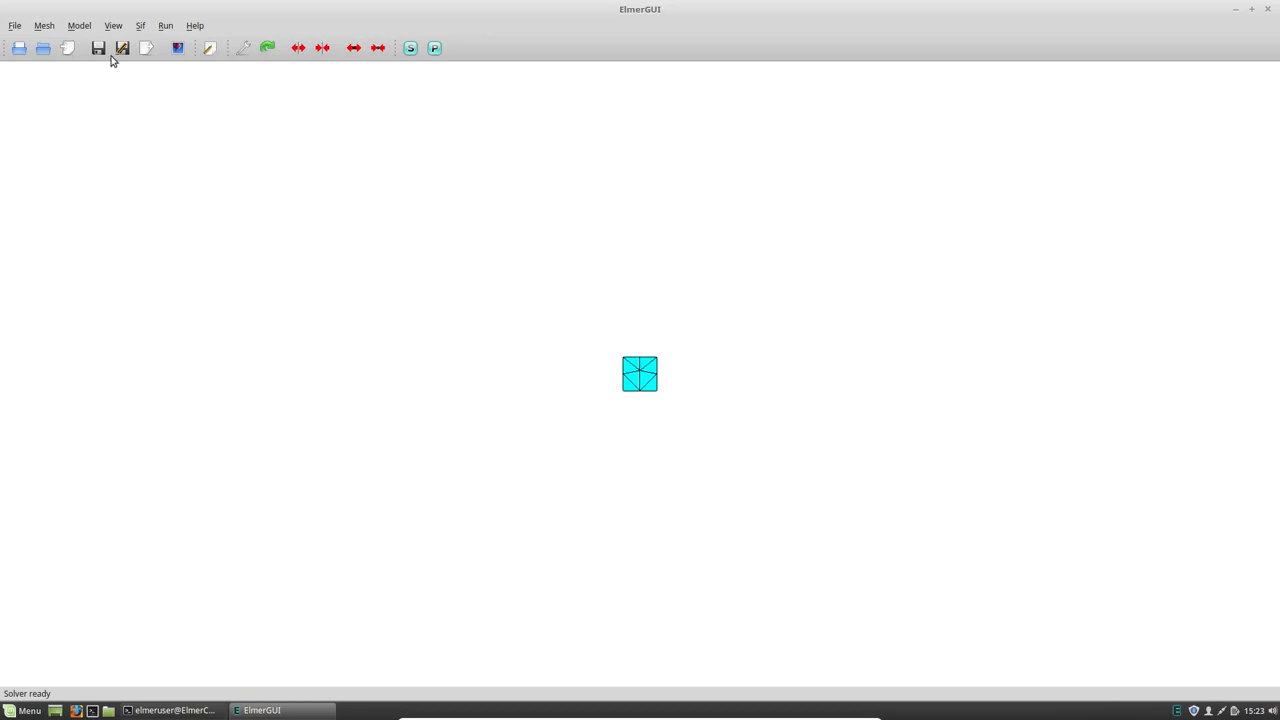
- Set Eigen System Values to 12 in the Linear elasticity solver settings of the LinearElasticity equation and accept the equation
click(79, 25)
mouse_move(88, 63)
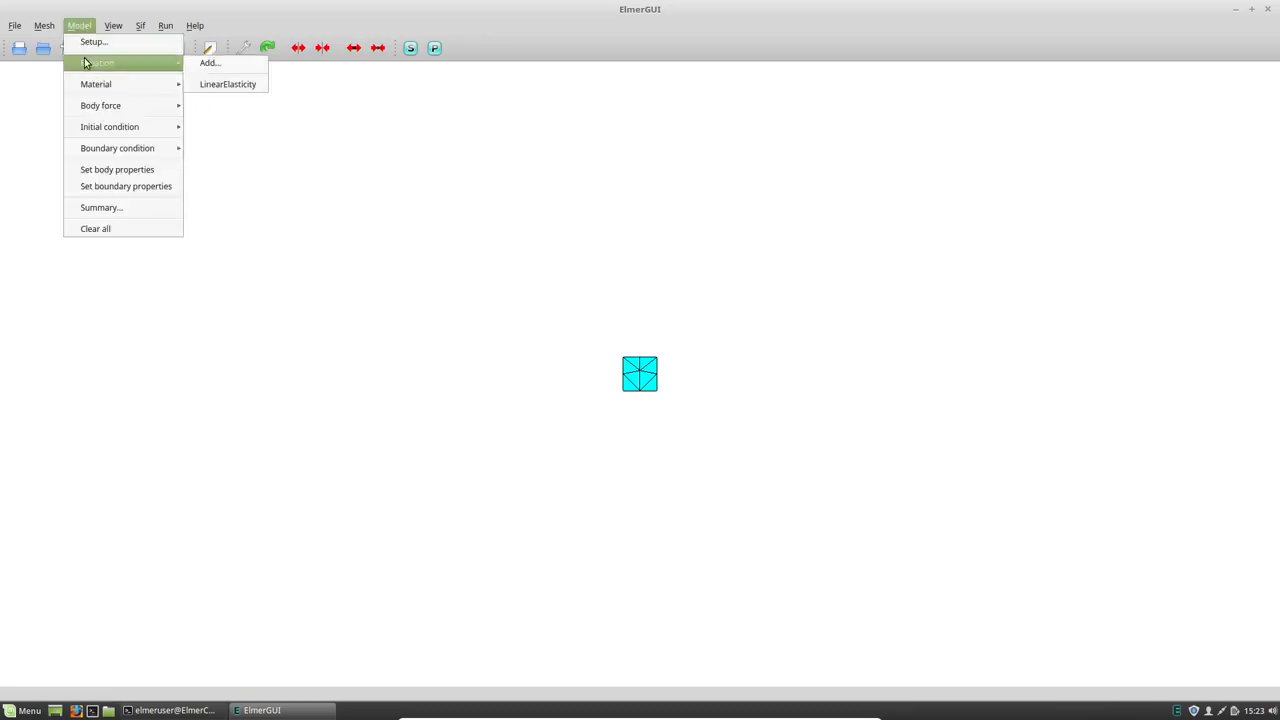
click(229, 84)
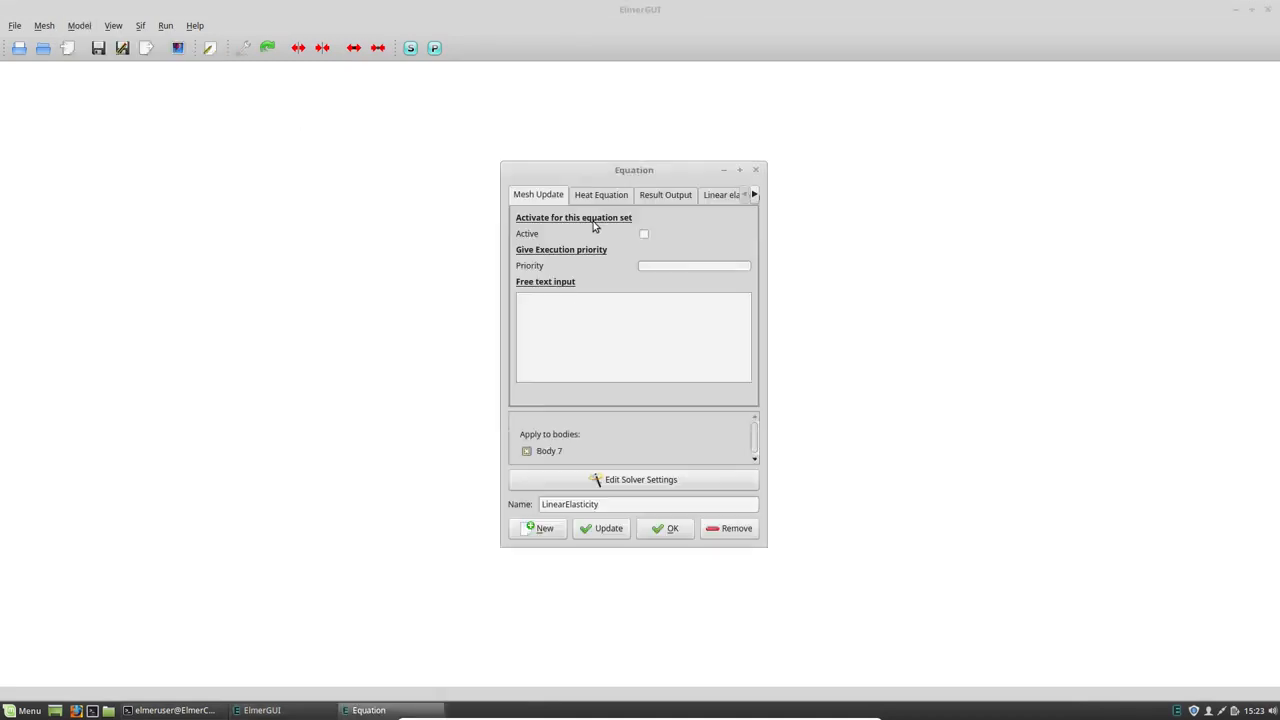
click(713, 196)
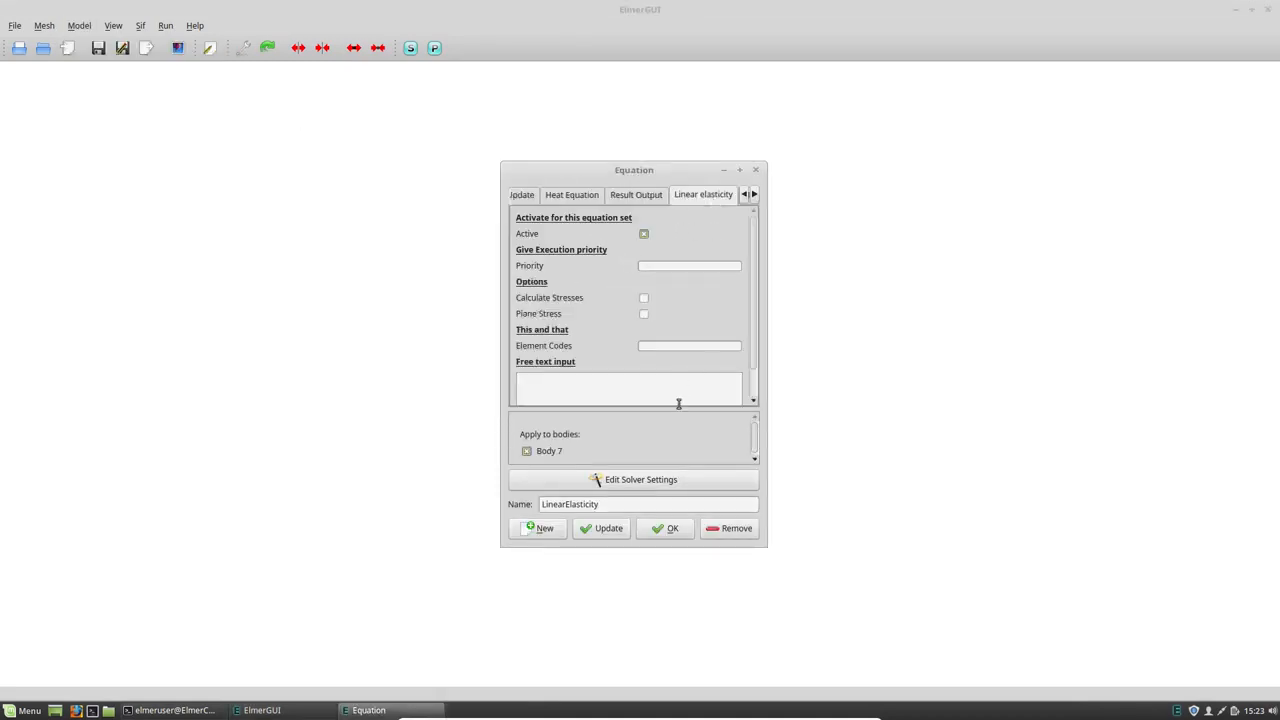
click(662, 479)
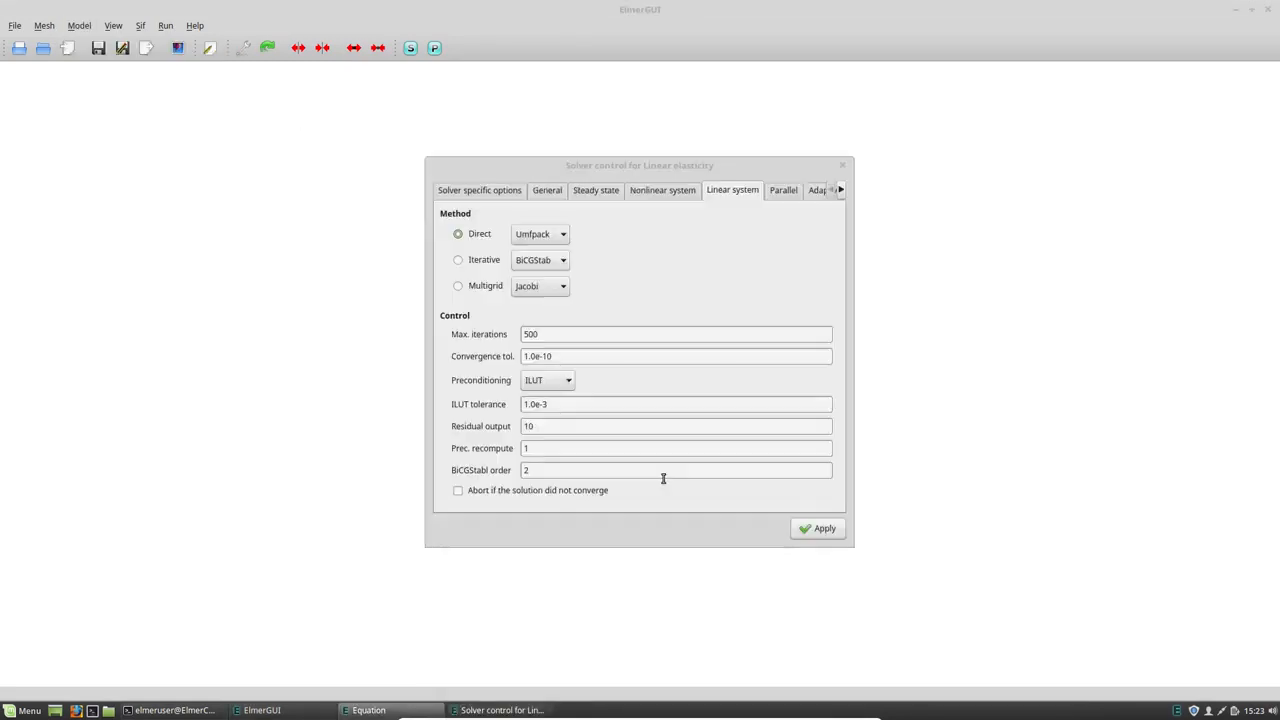
click(484, 195)
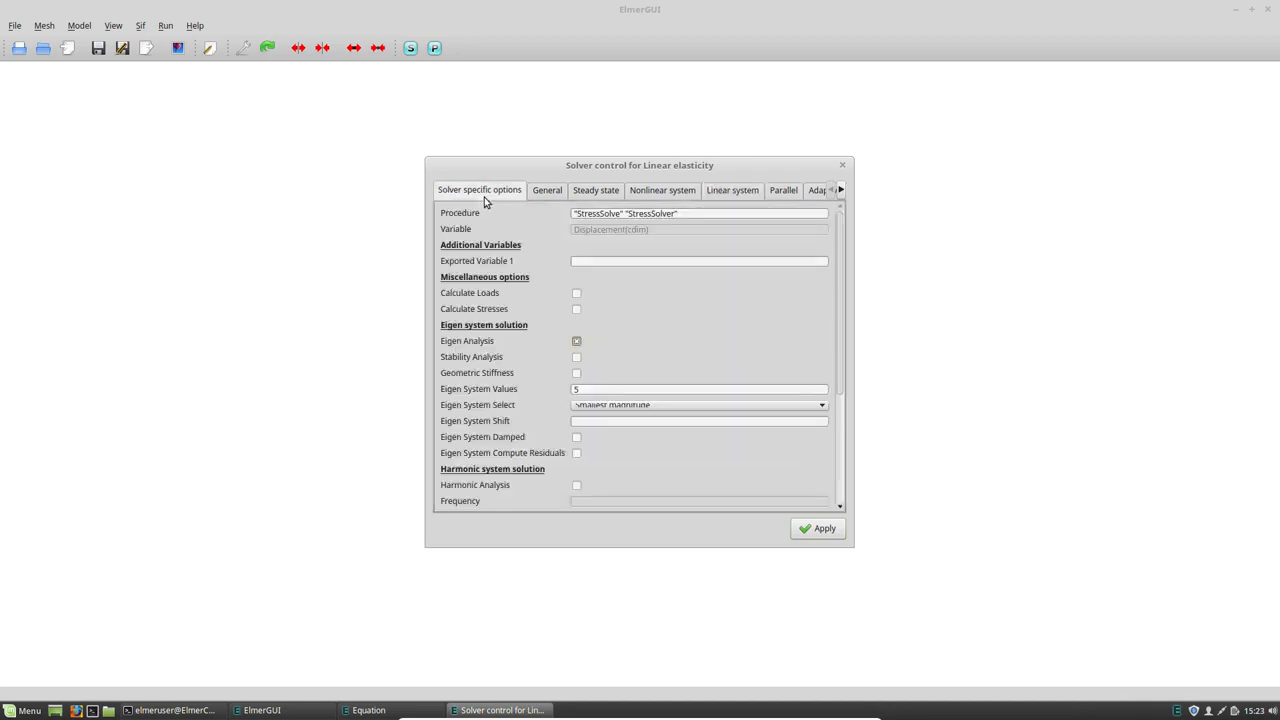
click(572, 388)
click(806, 528)
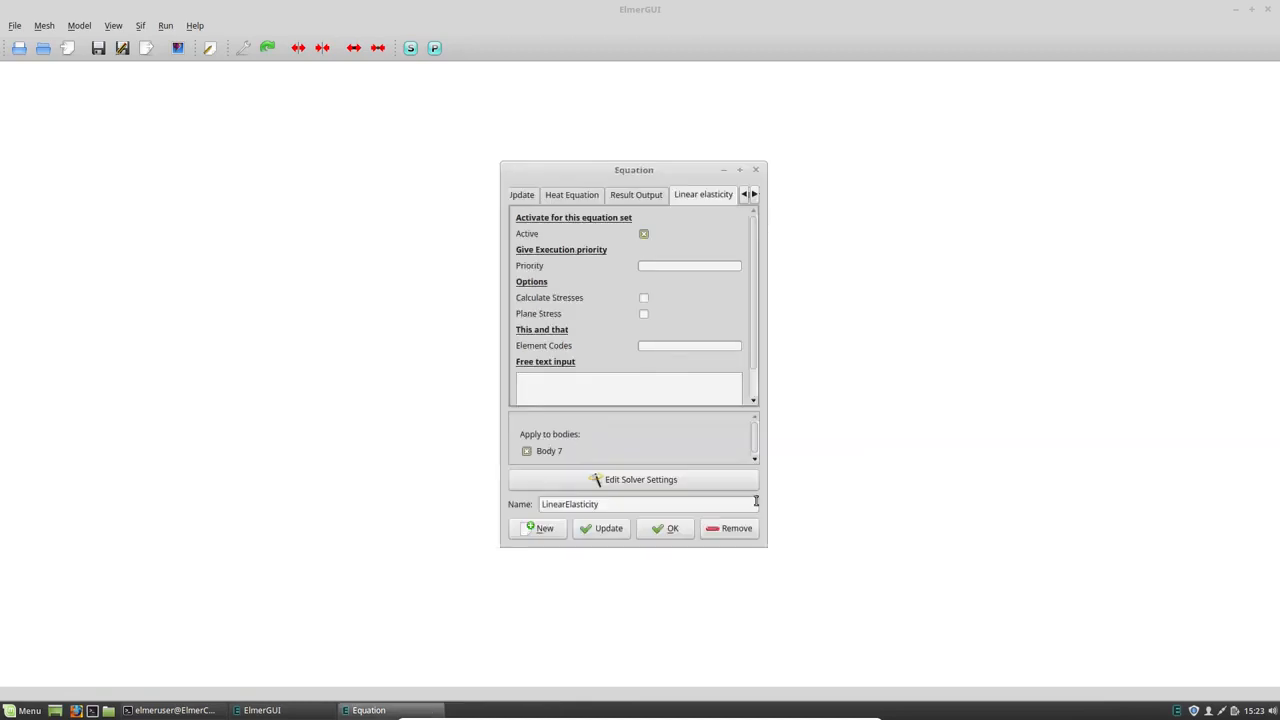
click(662, 528)
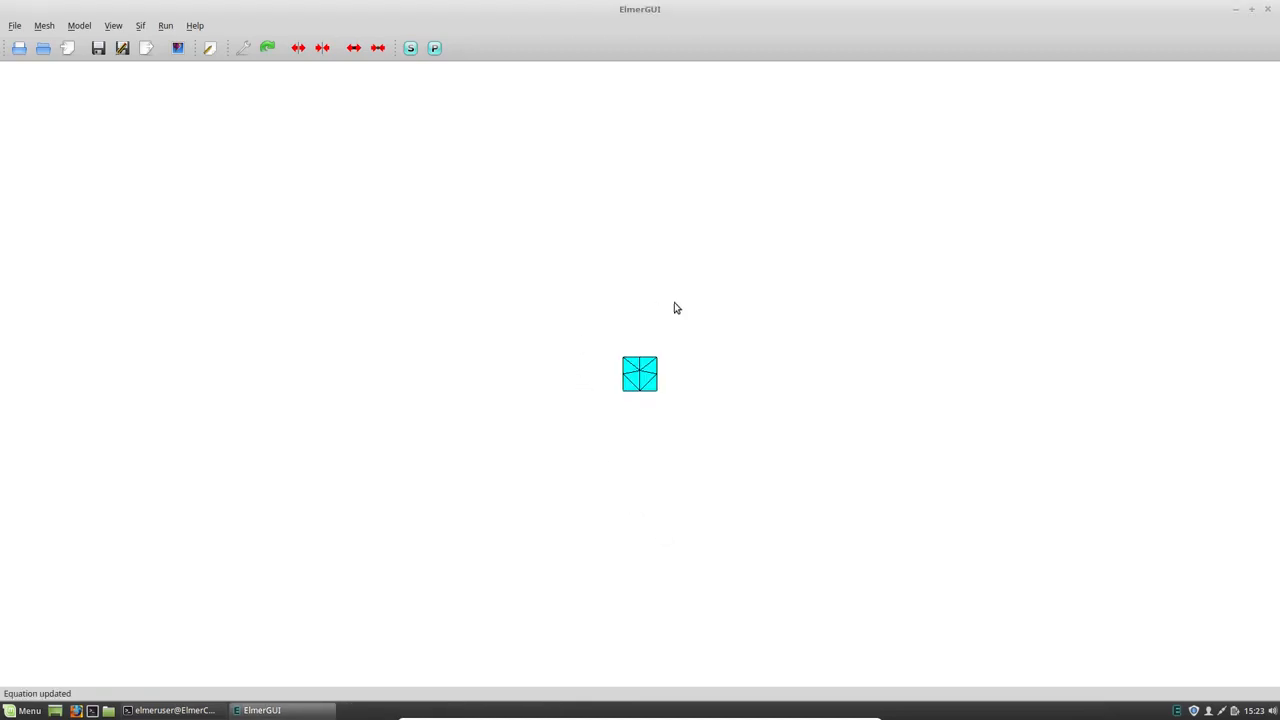
- Enable setting boundary properties and remove the Fixed condition from the bar's square end face, surface 3
drag(674, 394, 629, 446)
click(88, 28)
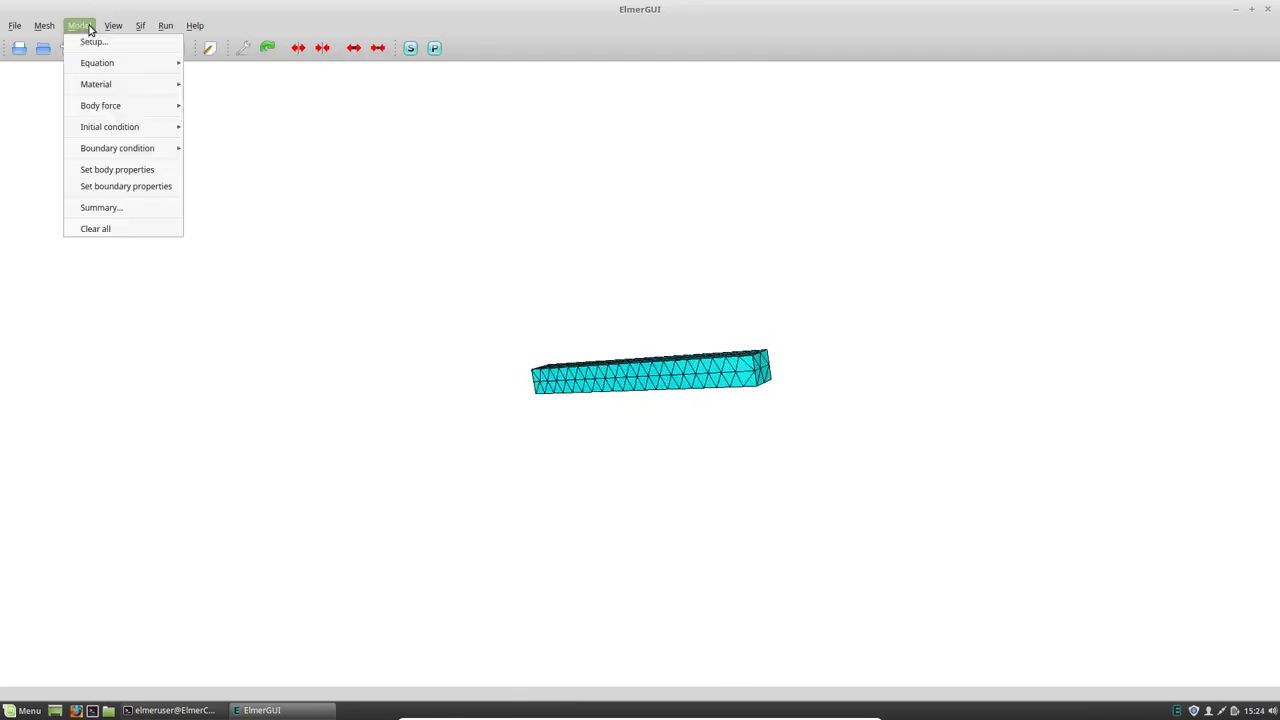
click(120, 187)
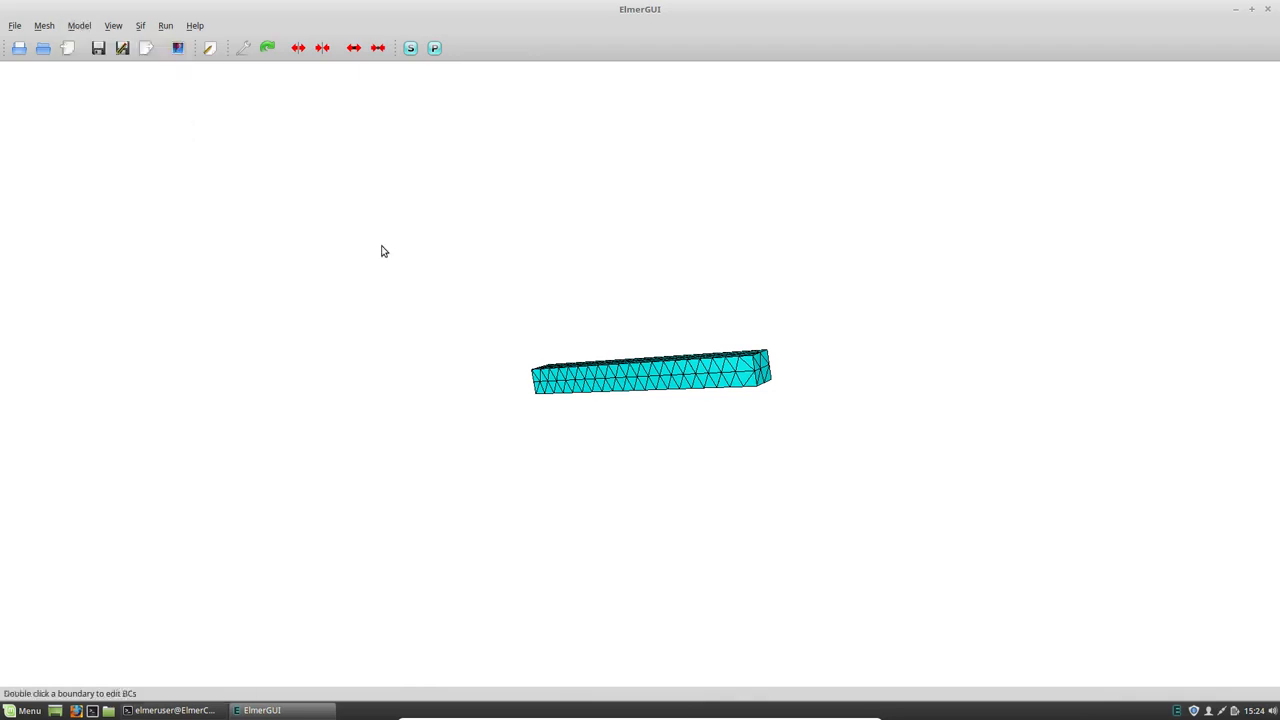
double_click(766, 366)
click(741, 344)
click(710, 326)
click(691, 396)
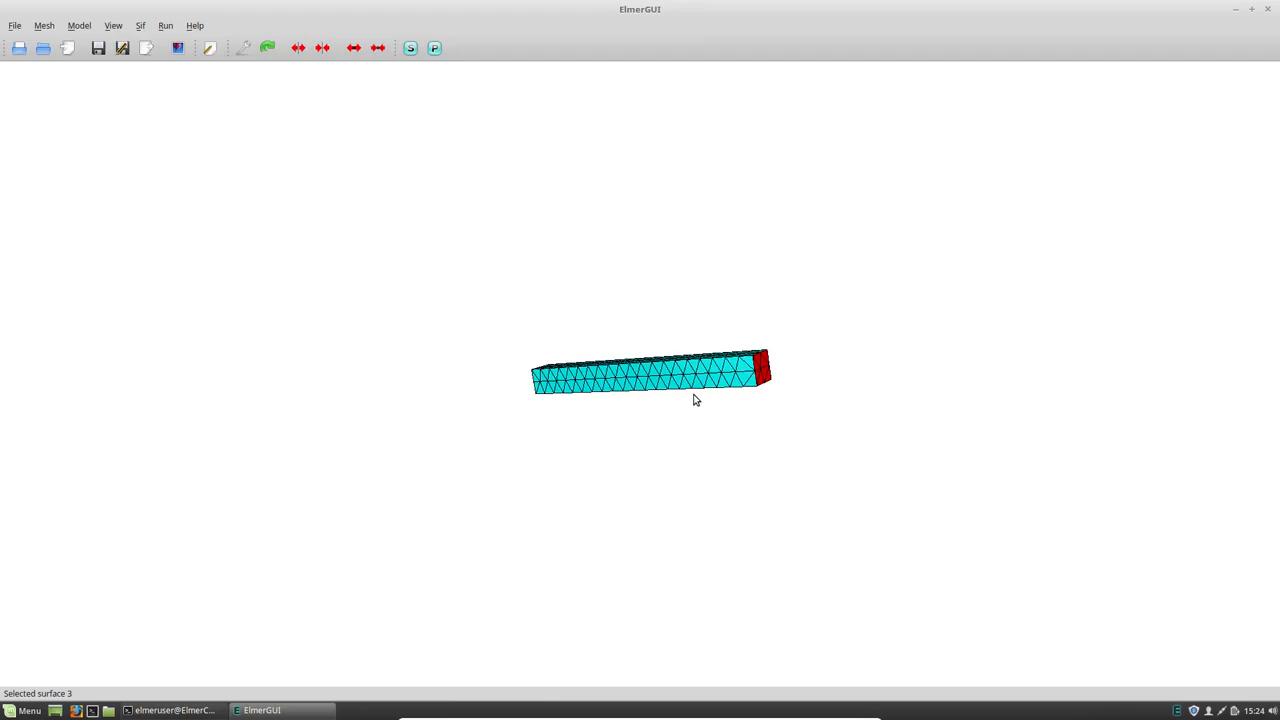
- Run the solver on the modified model, review the solver log, and close the monitor and log windows
click(410, 50)
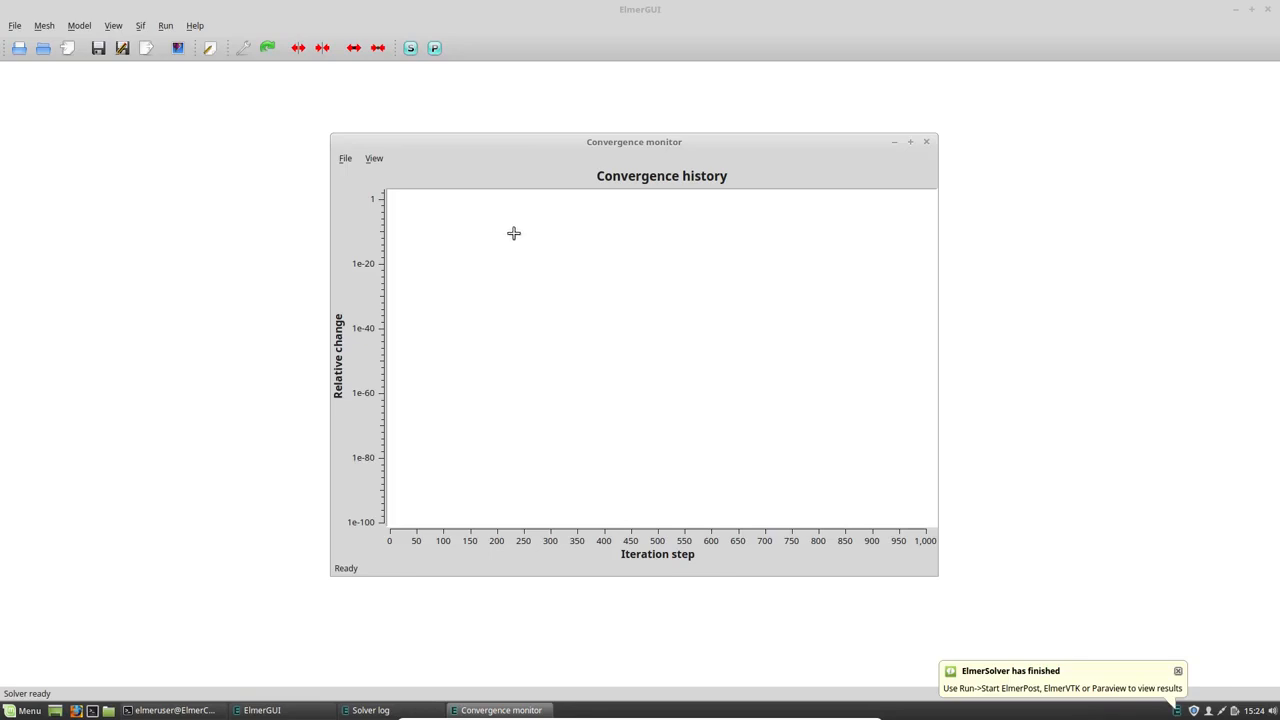
click(926, 142)
scroll(723, 306, up, 2)
scroll(723, 306, down, 2)
click(838, 140)
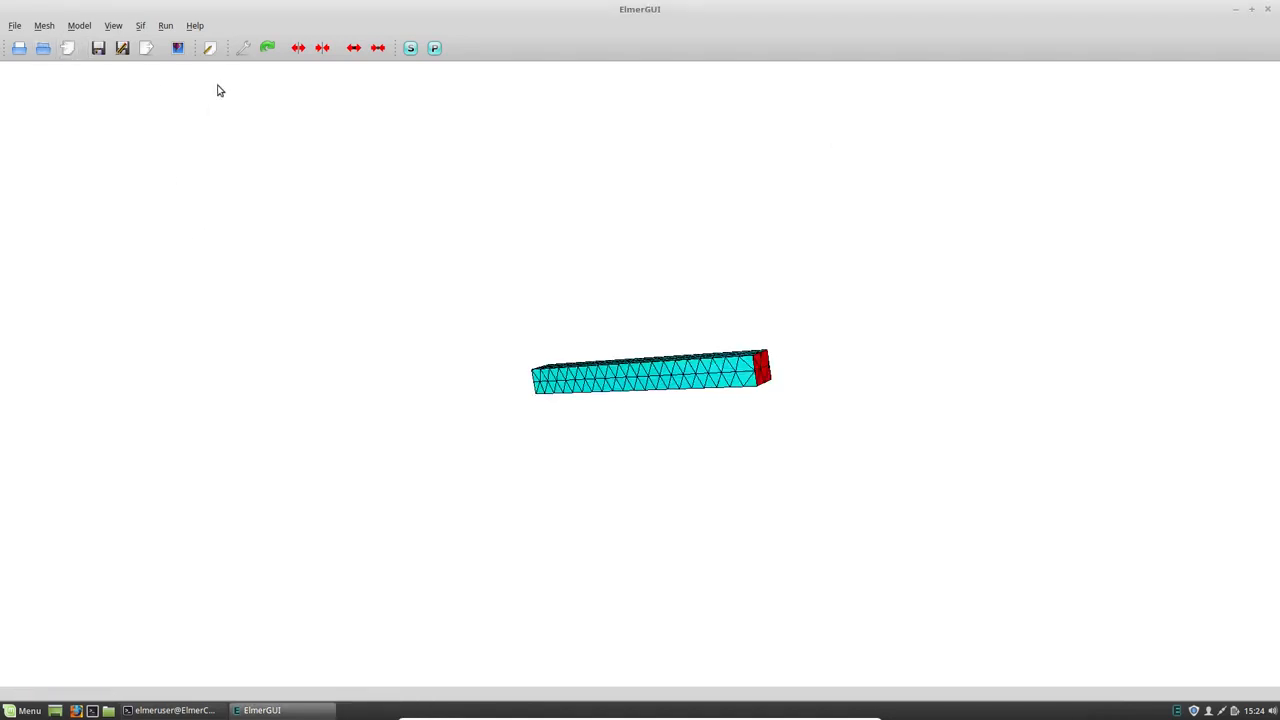
- Rerun the solver, close the convergence monitor, and highlight the computed eigenvalues in the solver log
click(411, 48)
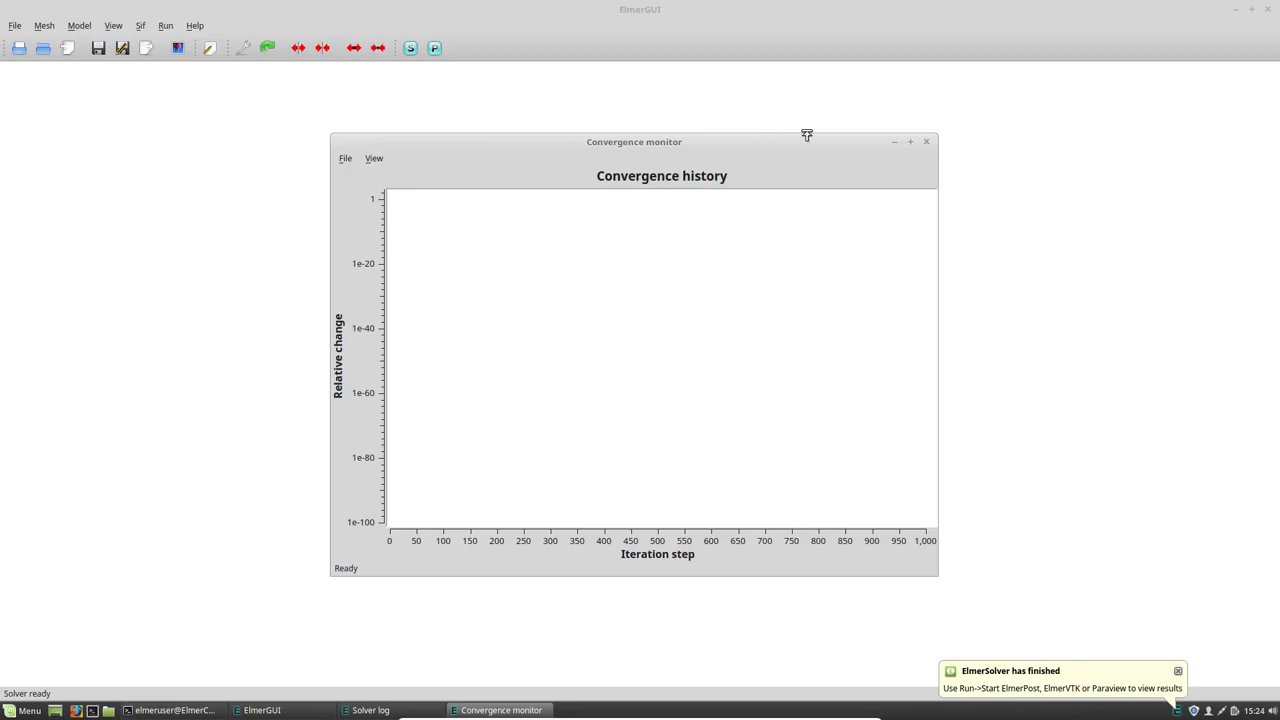
click(926, 142)
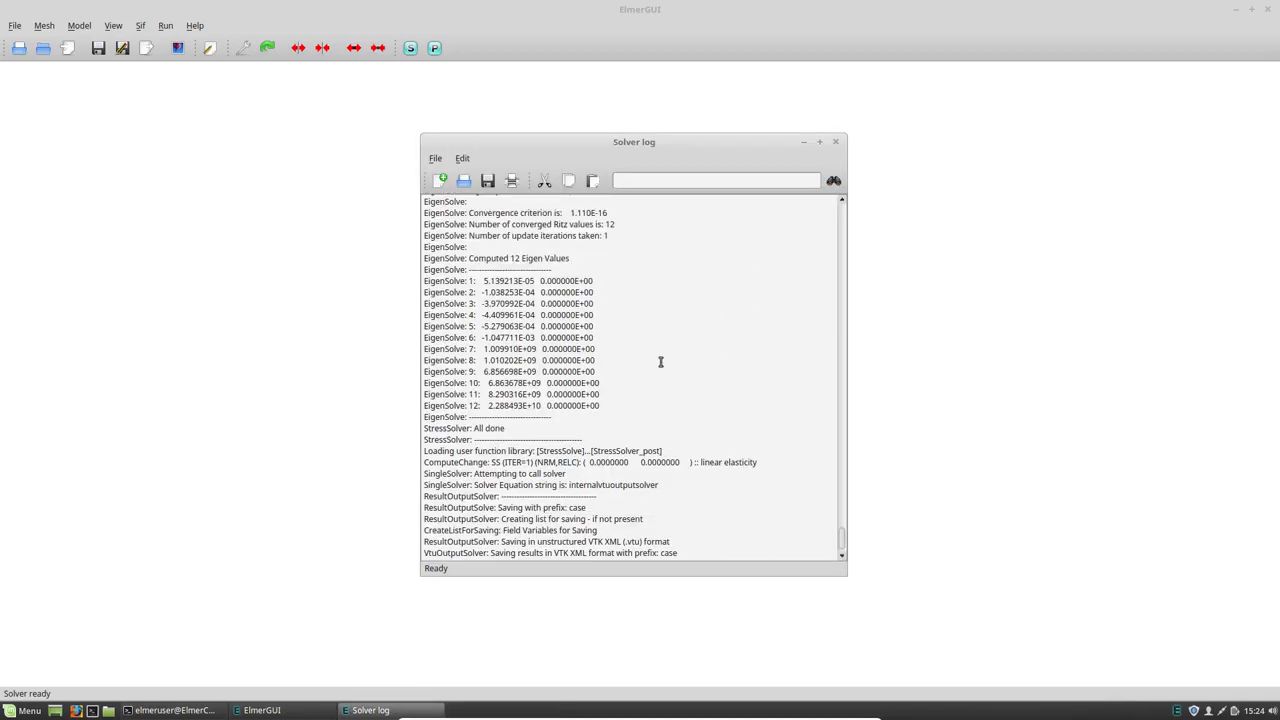
drag(600, 405, 415, 281)
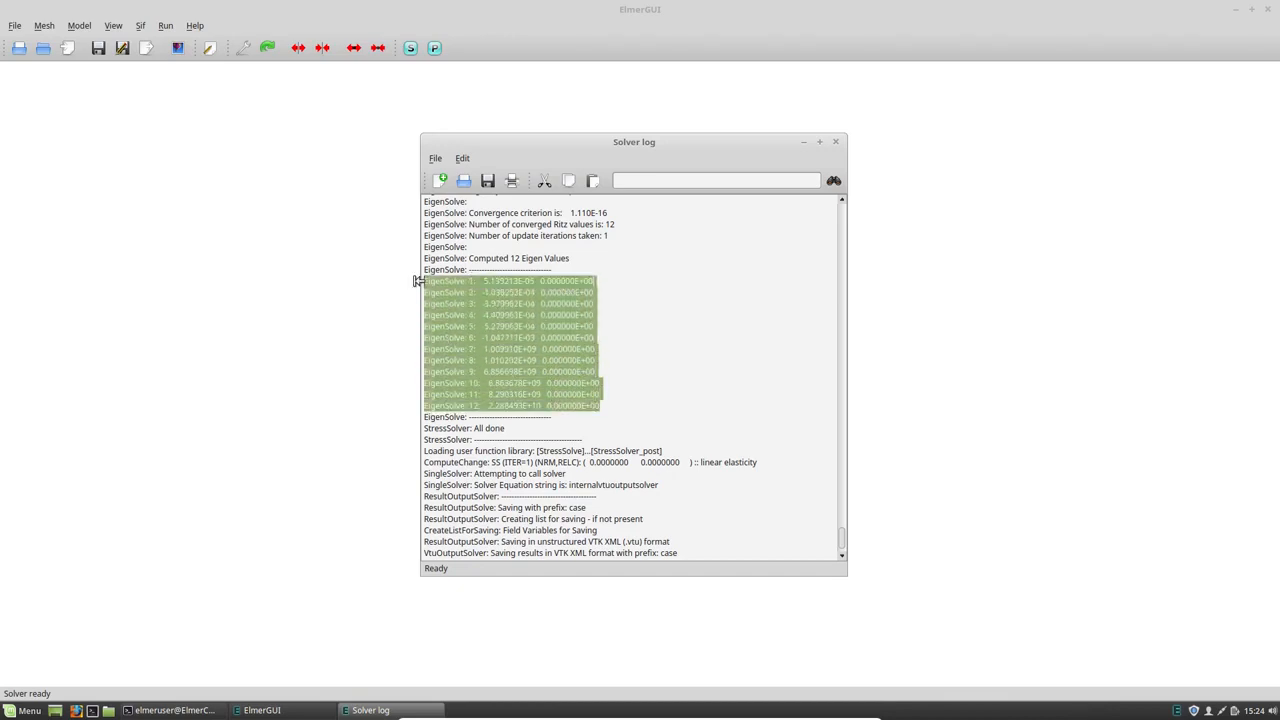
- Highlight eigenvalues 1 to 6 and then 7 to 12 in the solver log beside the bar model, and close the log
click(486, 337)
drag(593, 338, 415, 281)
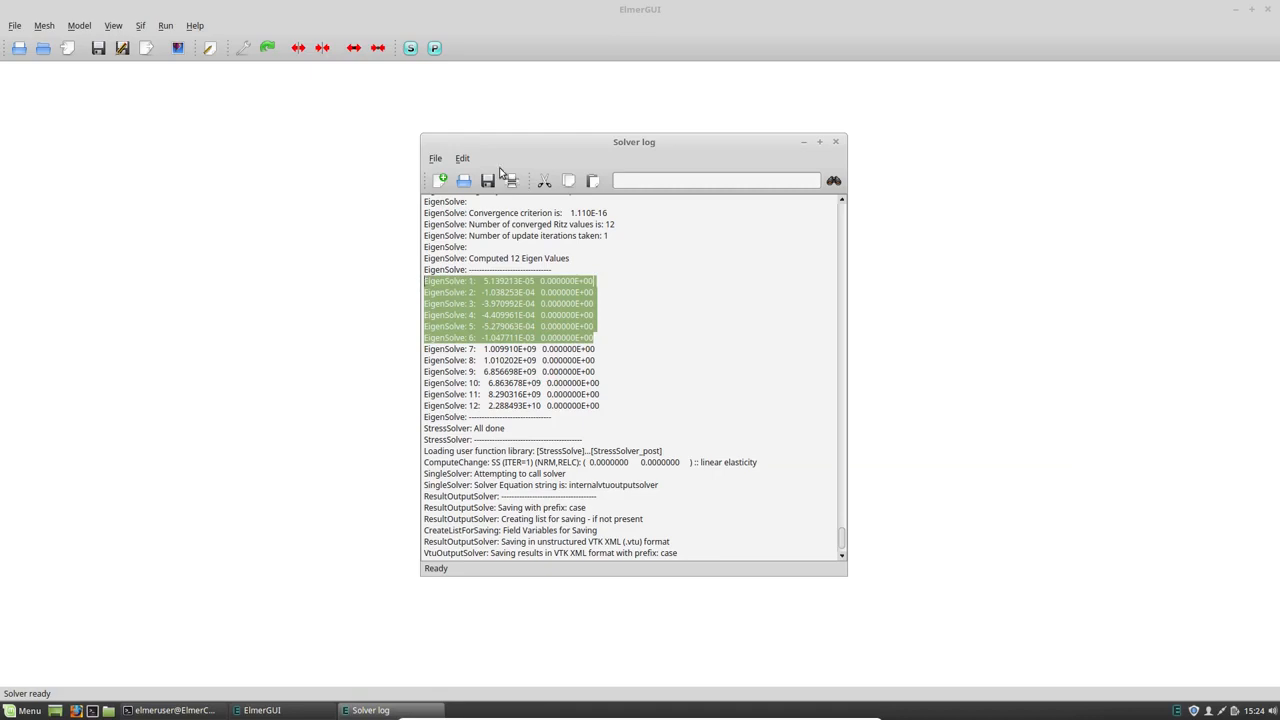
drag(519, 140, 882, 146)
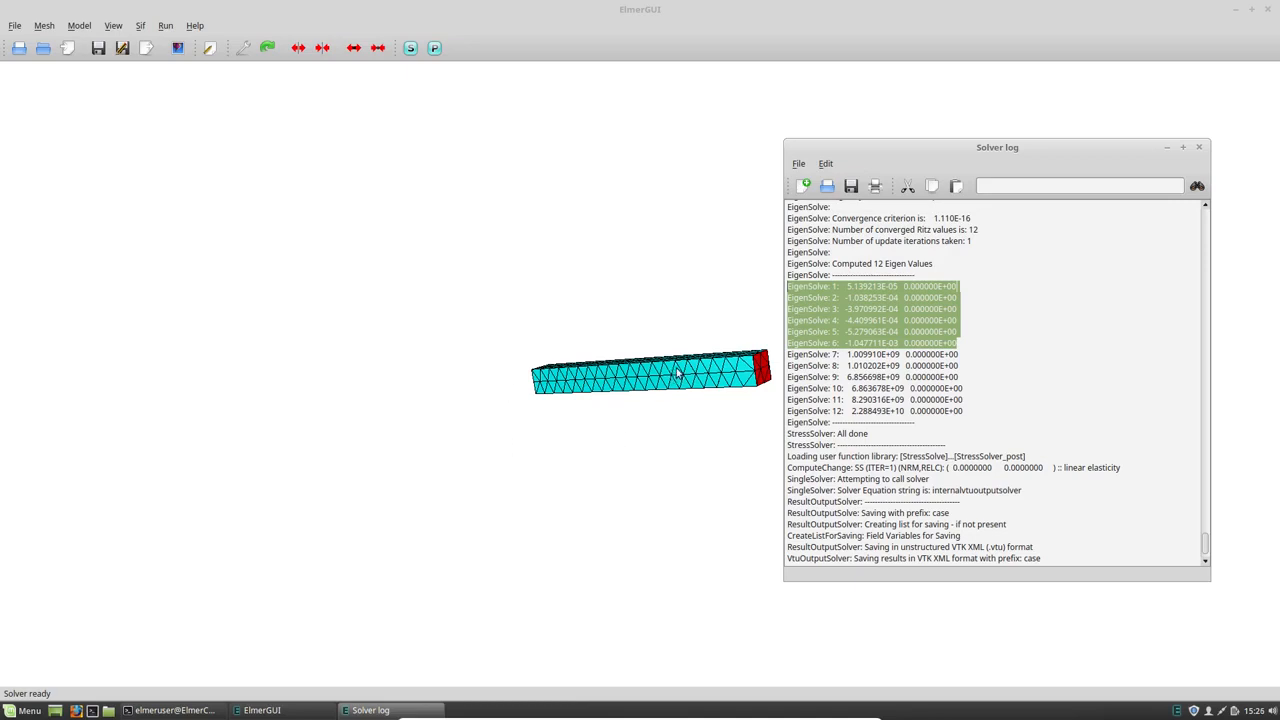
drag(965, 410, 797, 356)
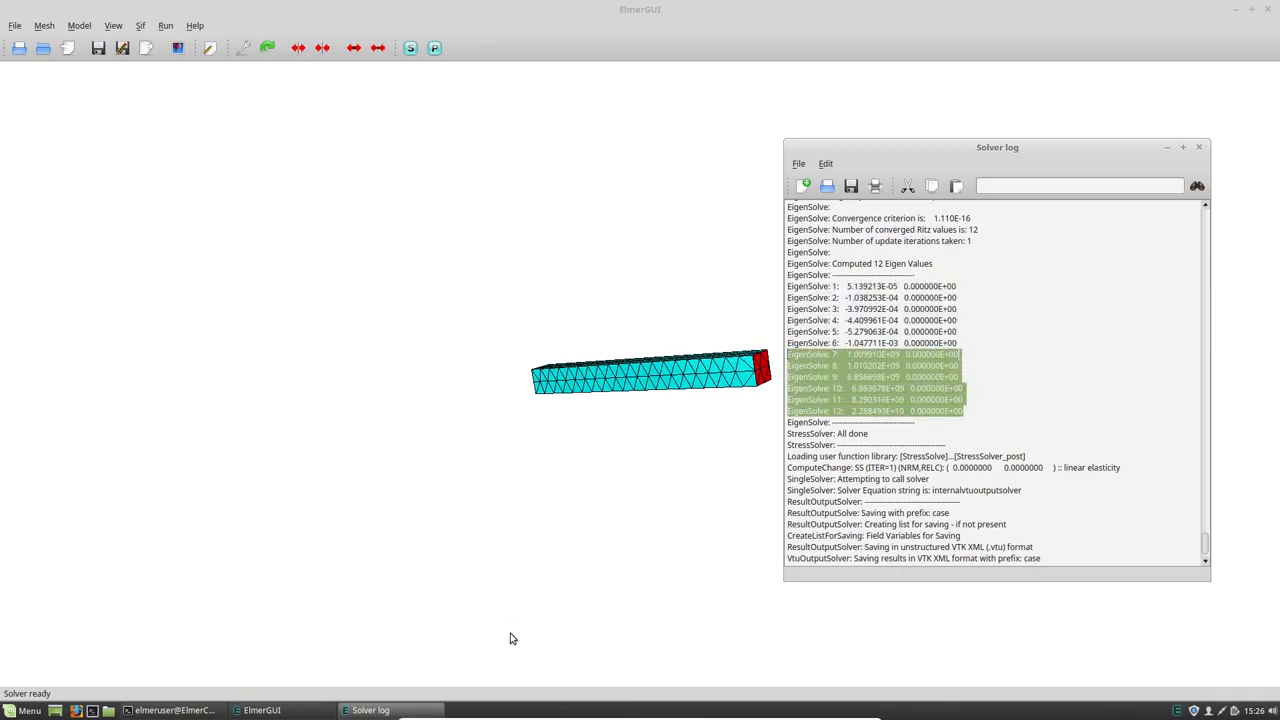
click(1199, 147)
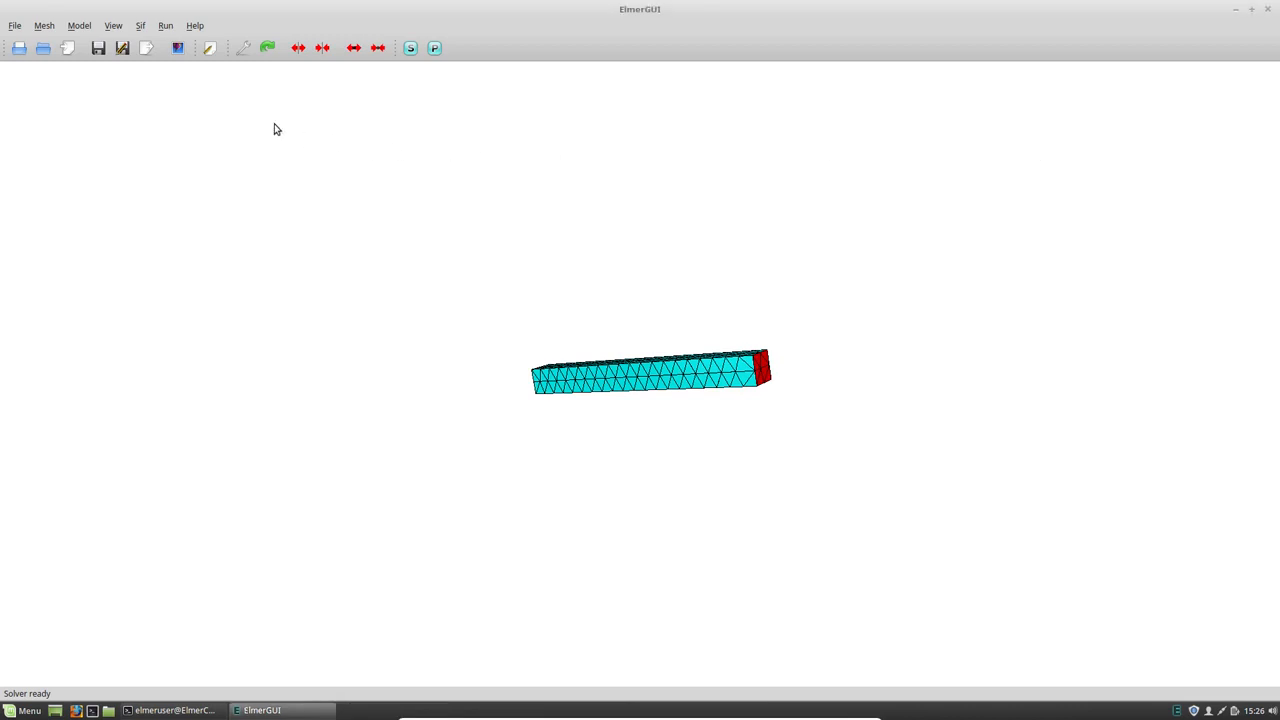
- Assign the Fixed boundary condition to the bar's square end face, surface 3
double_click(760, 374)
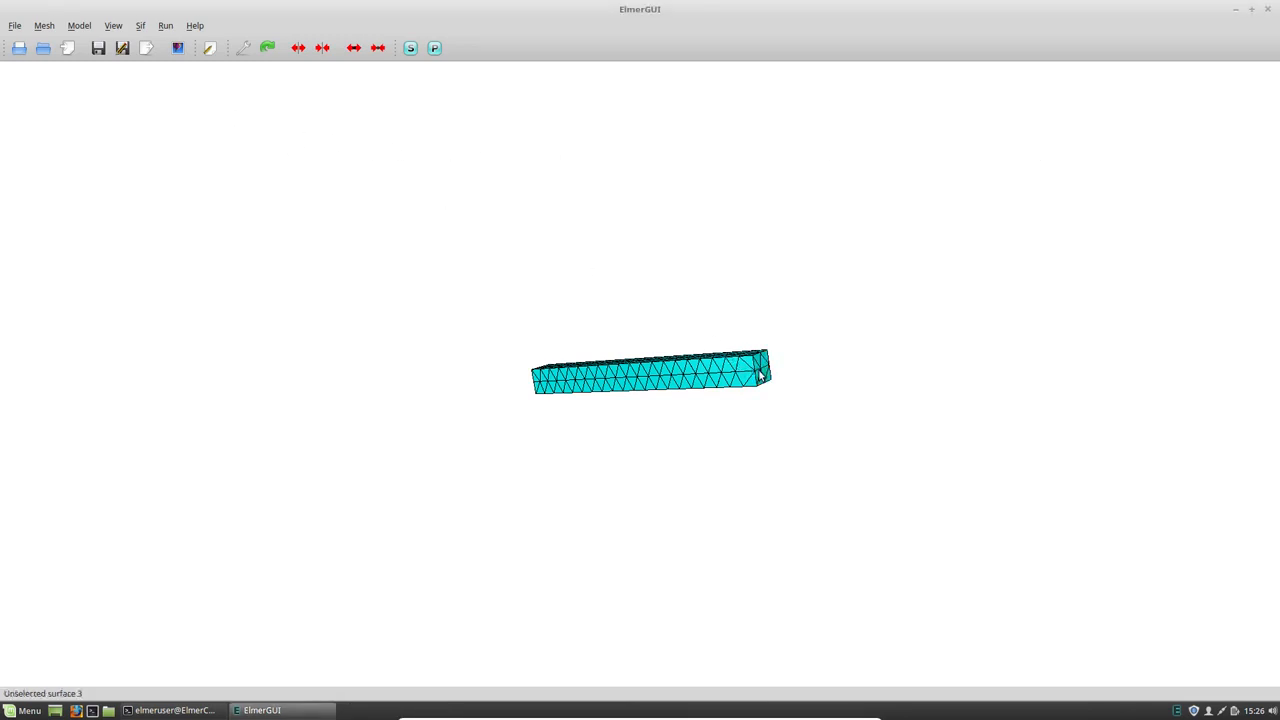
double_click(761, 374)
click(735, 343)
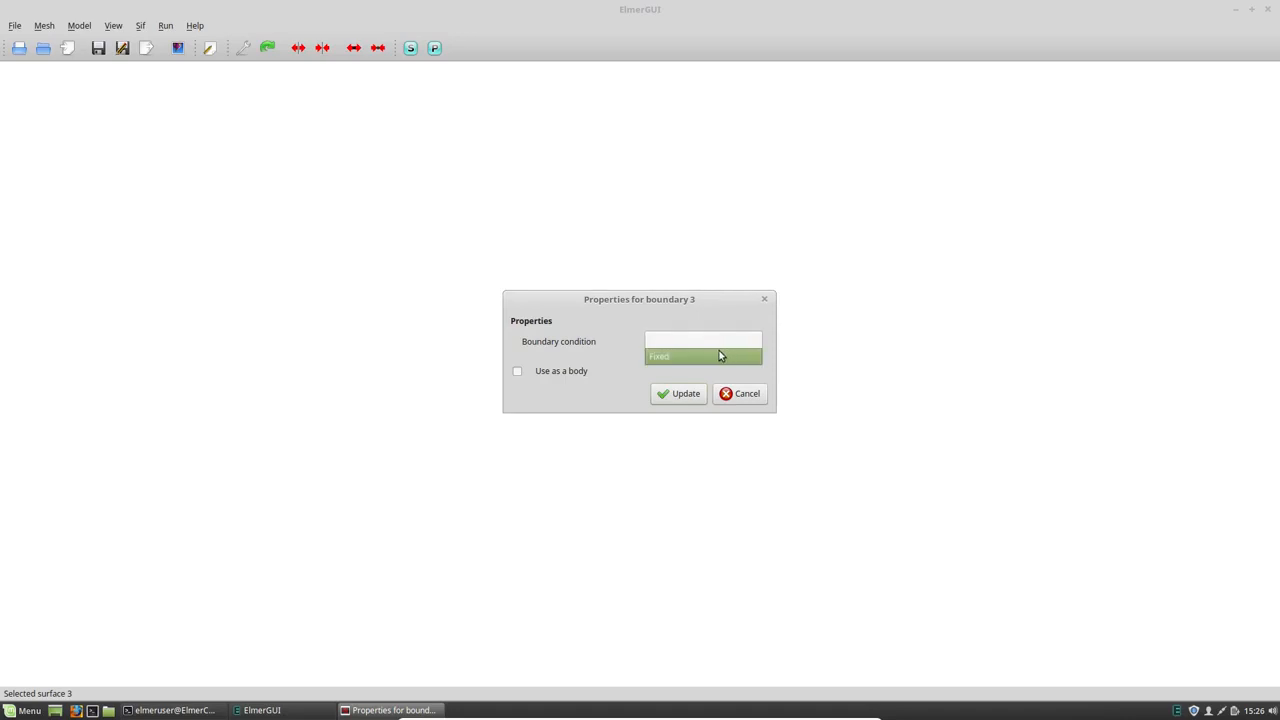
click(708, 357)
click(690, 396)
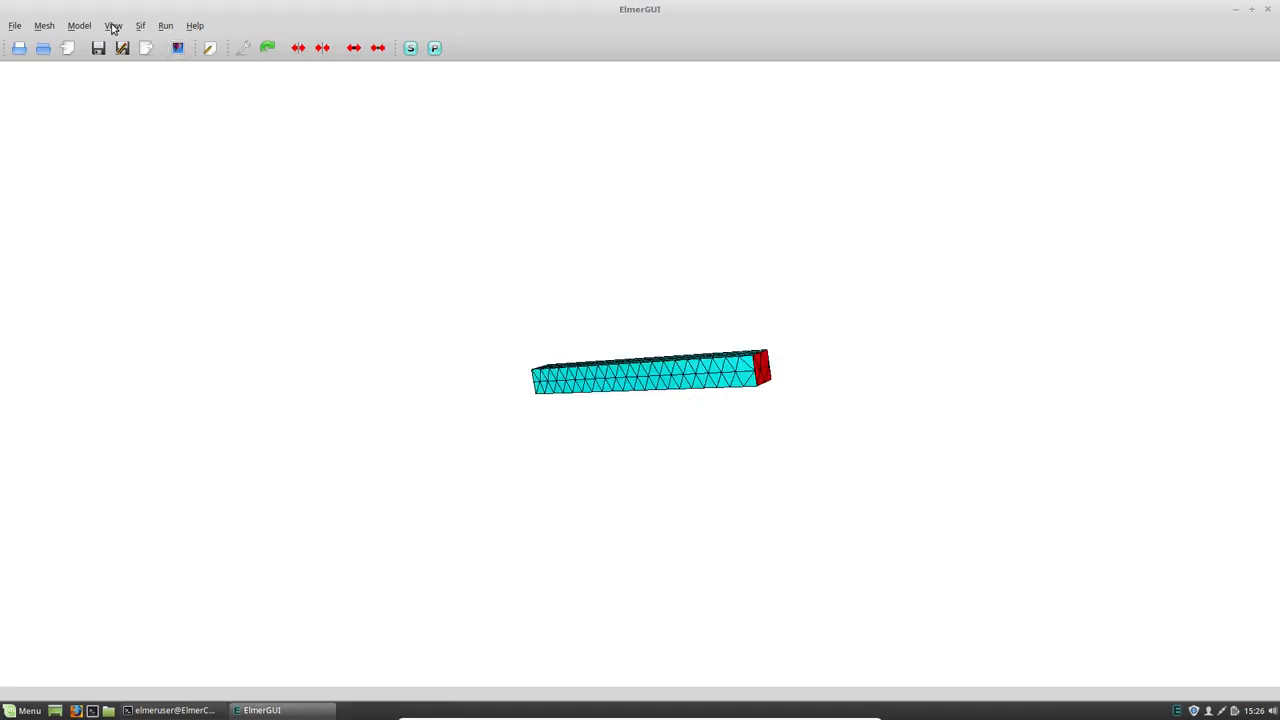
- Set Eigen System Values to 5 in the Linear elasticity solver settings of the LinearElasticity equation and accept the equation
click(80, 26)
mouse_move(95, 63)
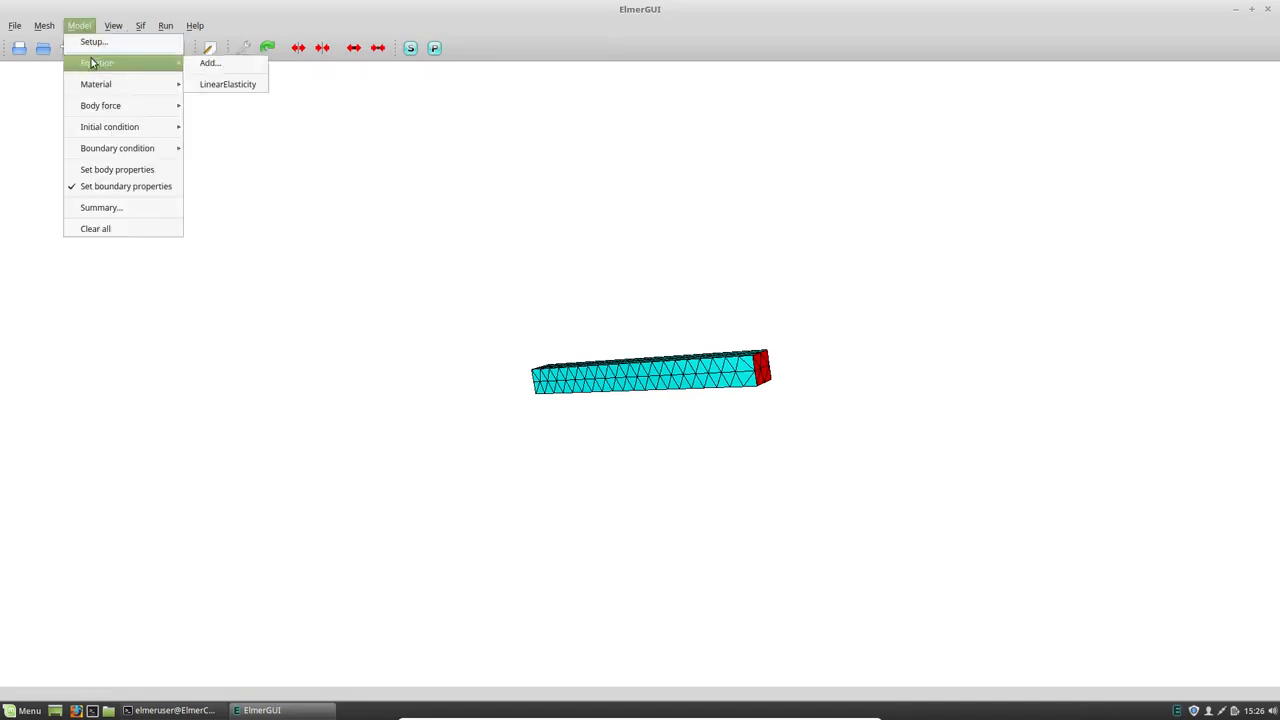
click(257, 85)
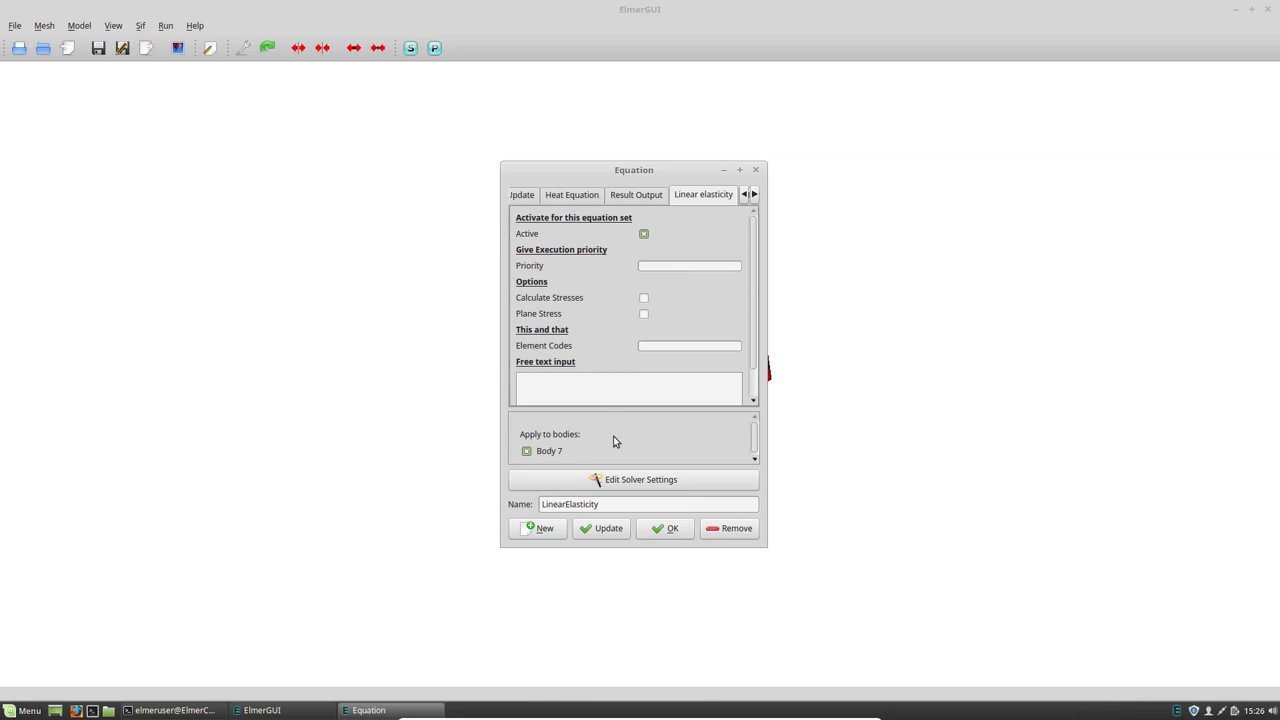
click(622, 480)
double_click(601, 392)
text(5)
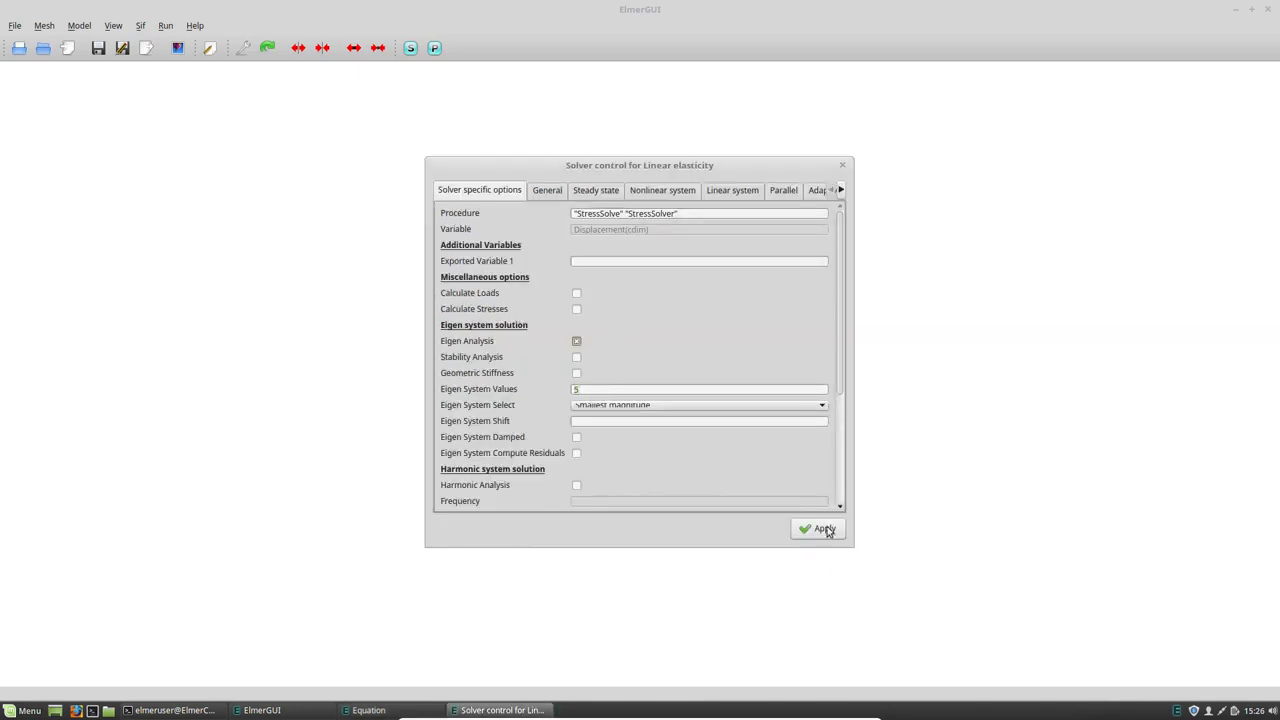
click(826, 531)
click(668, 532)
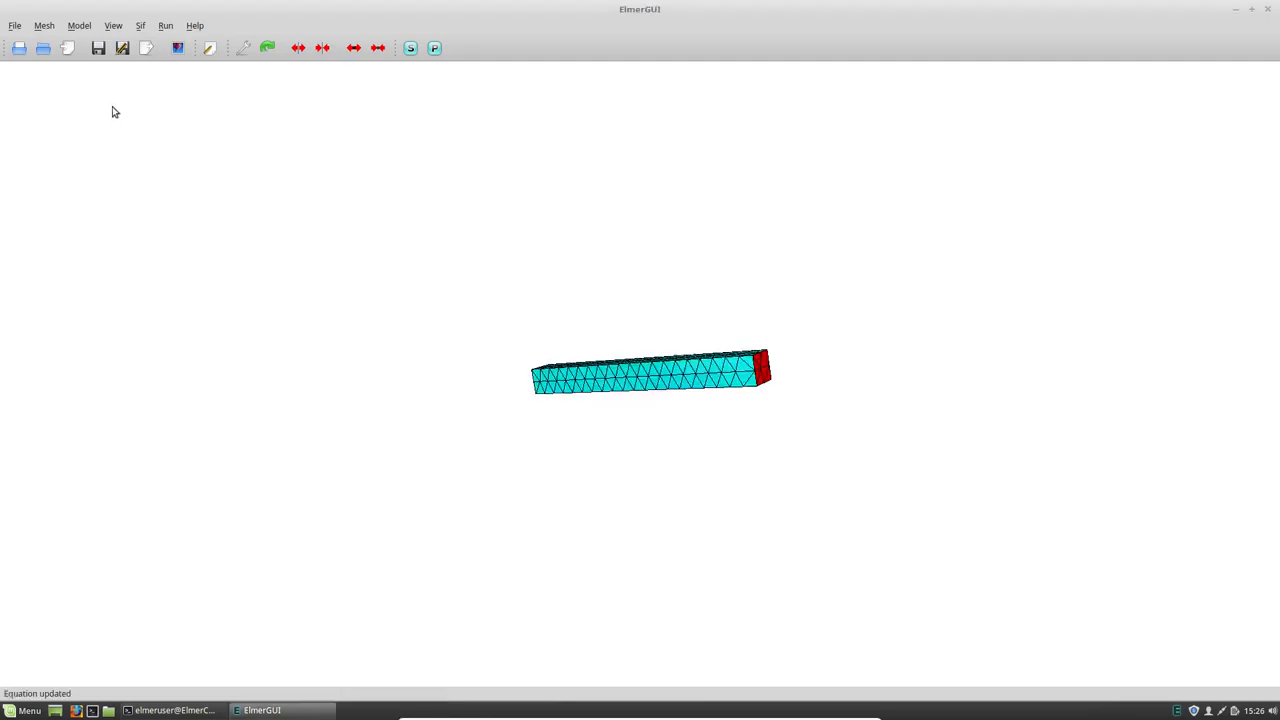
- Run the solver on the fixed bar, close the convergence monitor, and highlight the five computed eigenvalues in the log
click(409, 50)
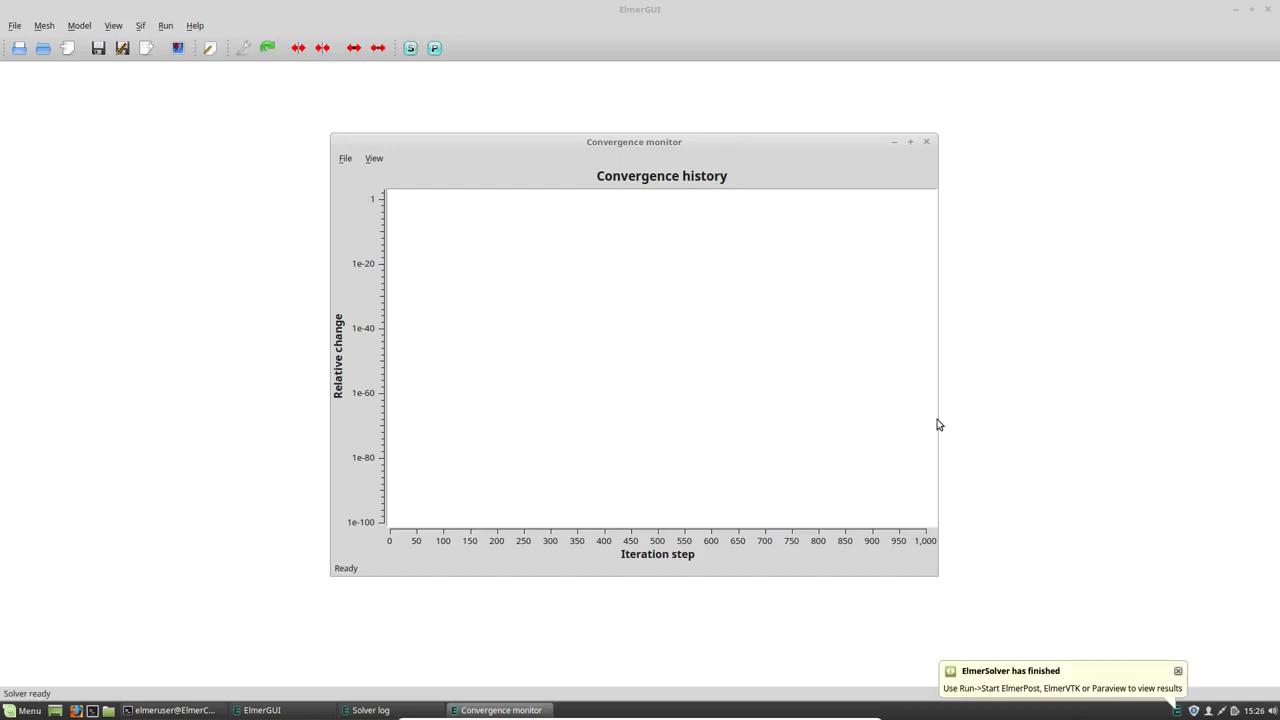
click(926, 142)
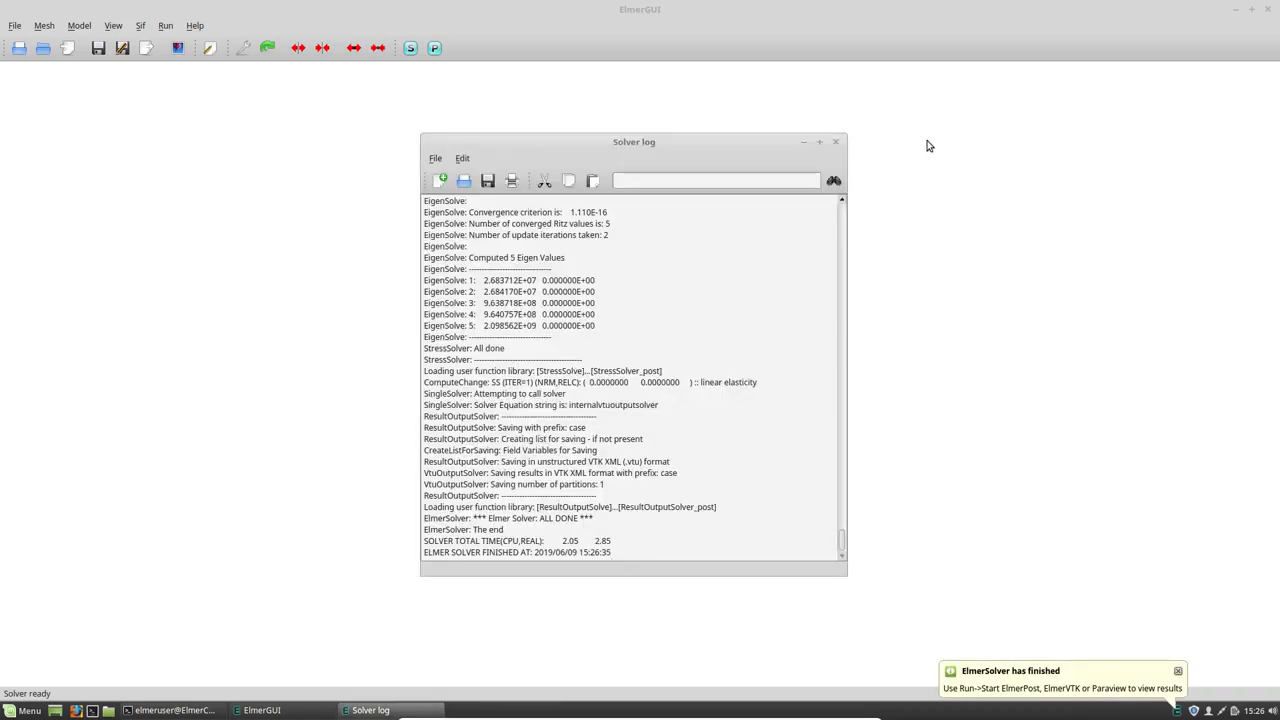
drag(597, 326, 402, 284)
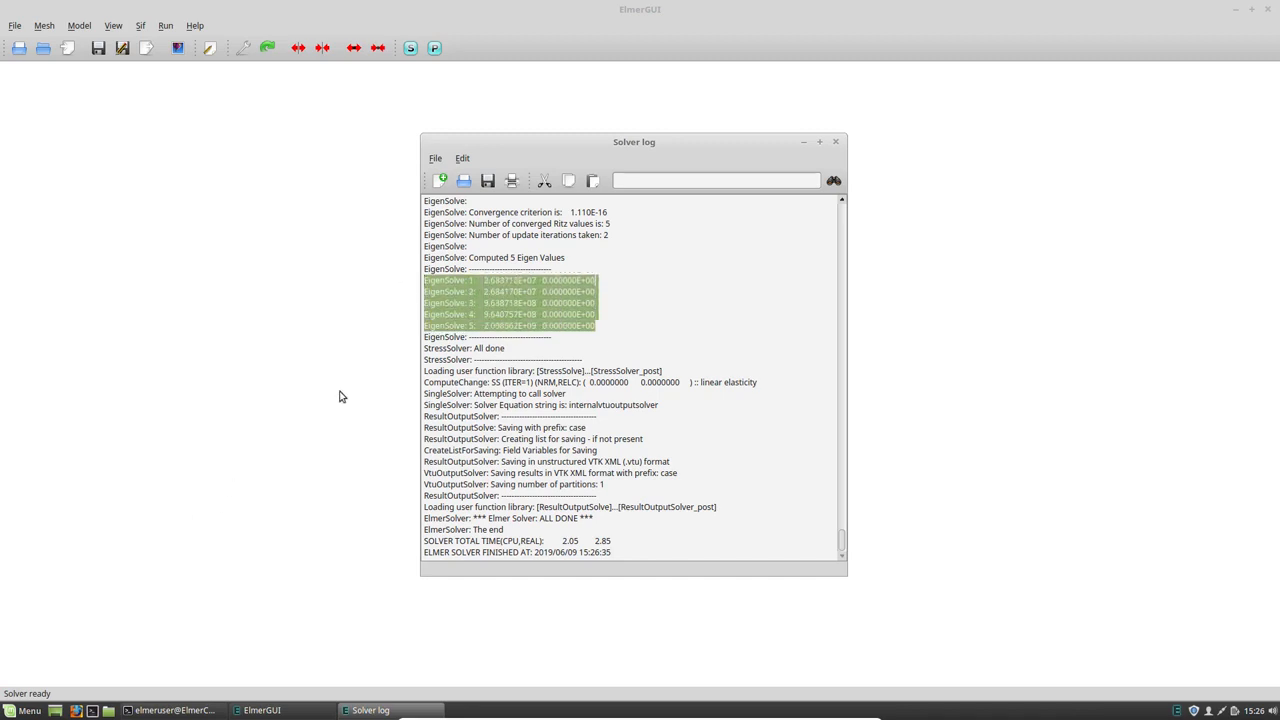
click(487, 181)
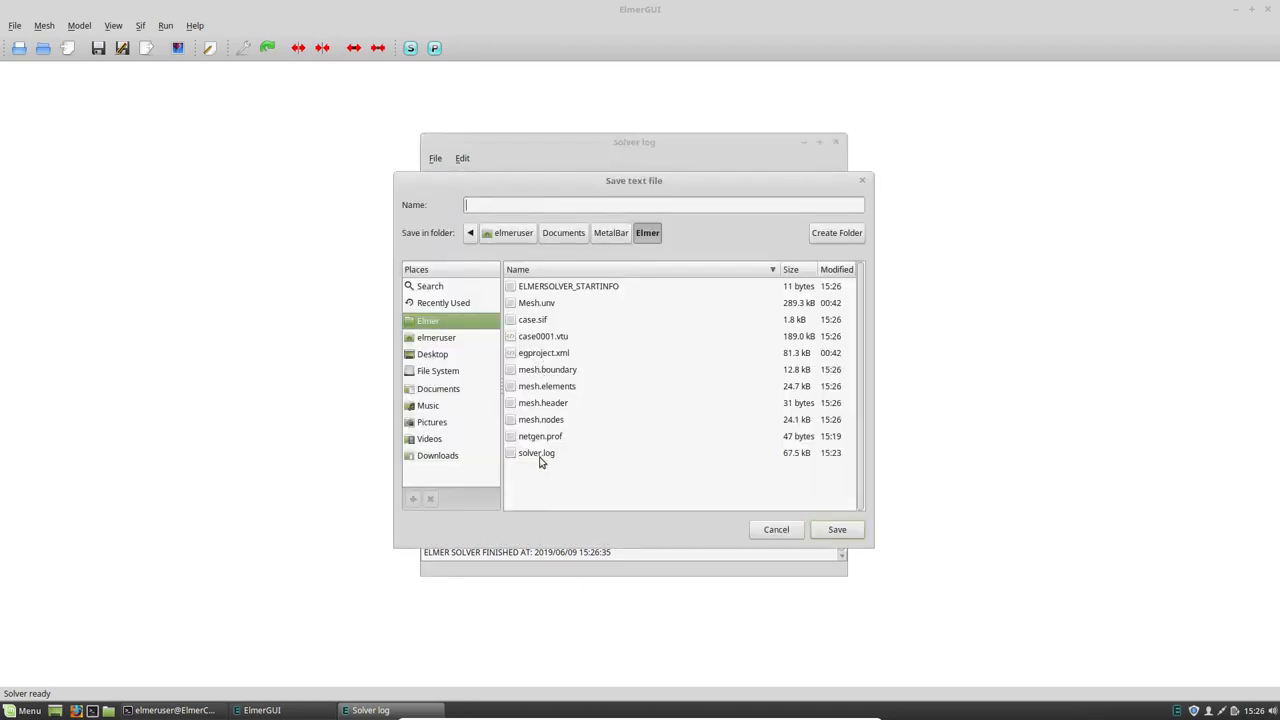
click(837, 532)
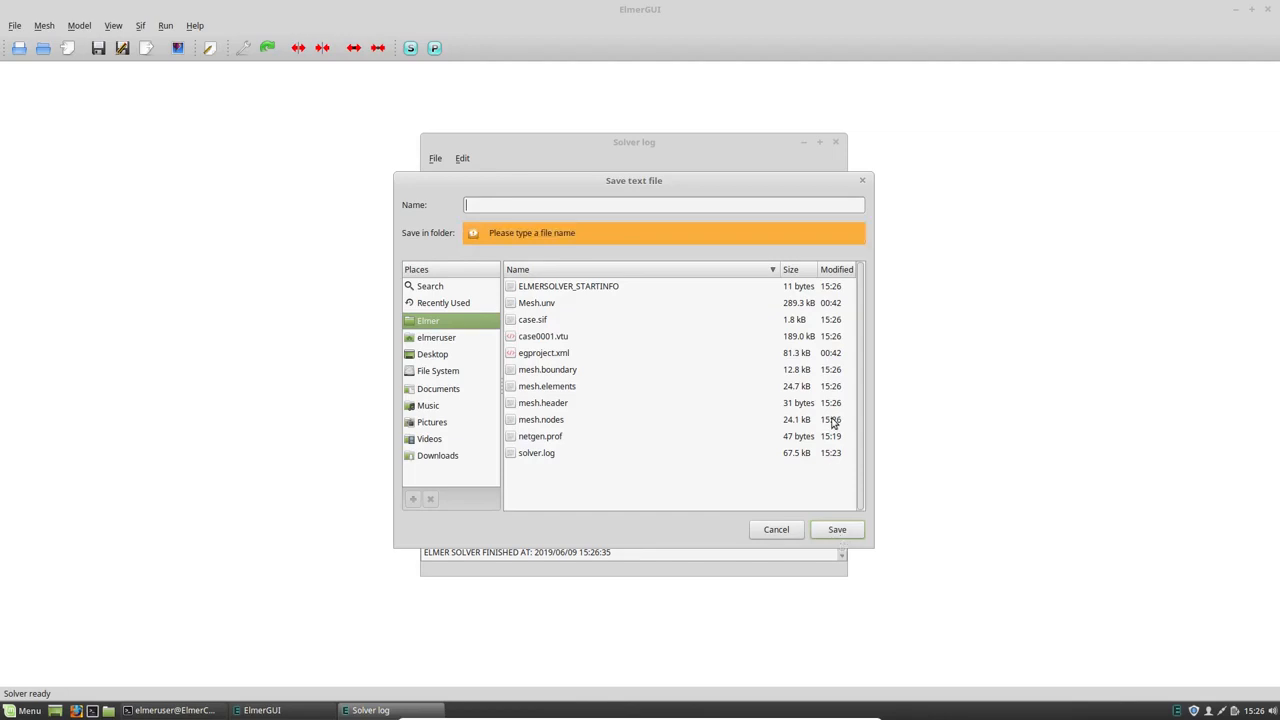
click(778, 530)
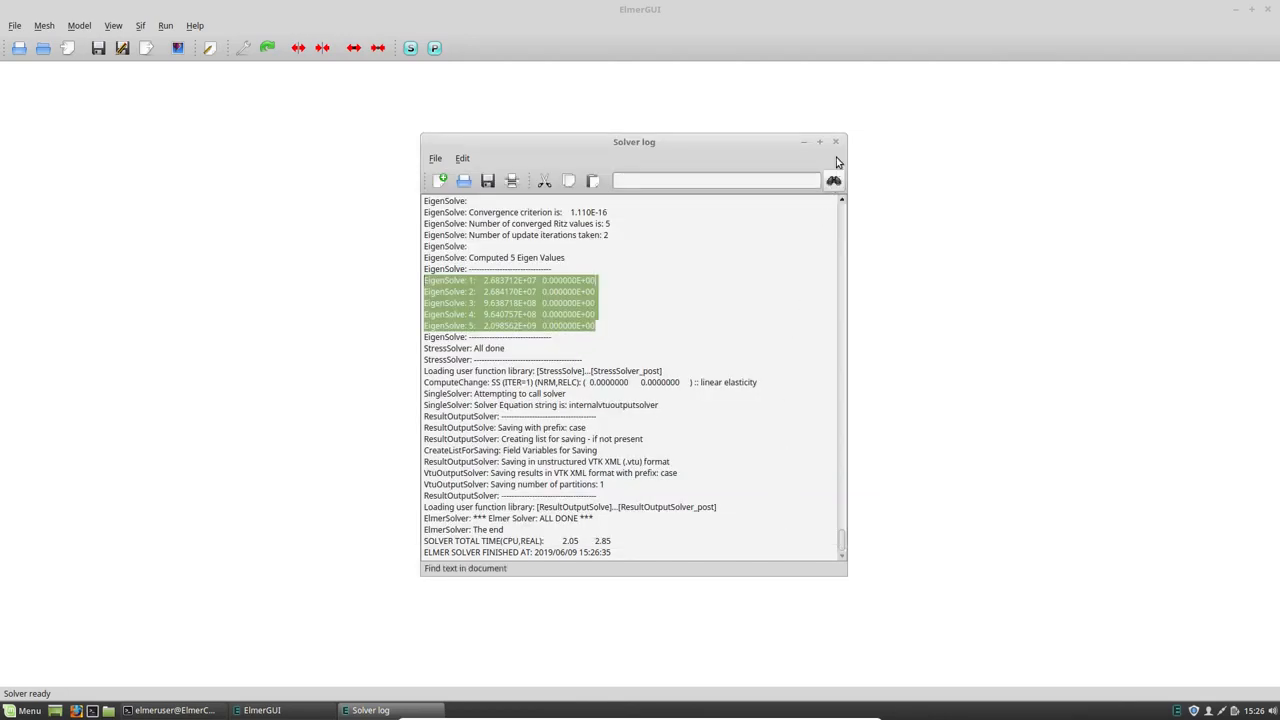
- Close the solver log window
click(837, 143)
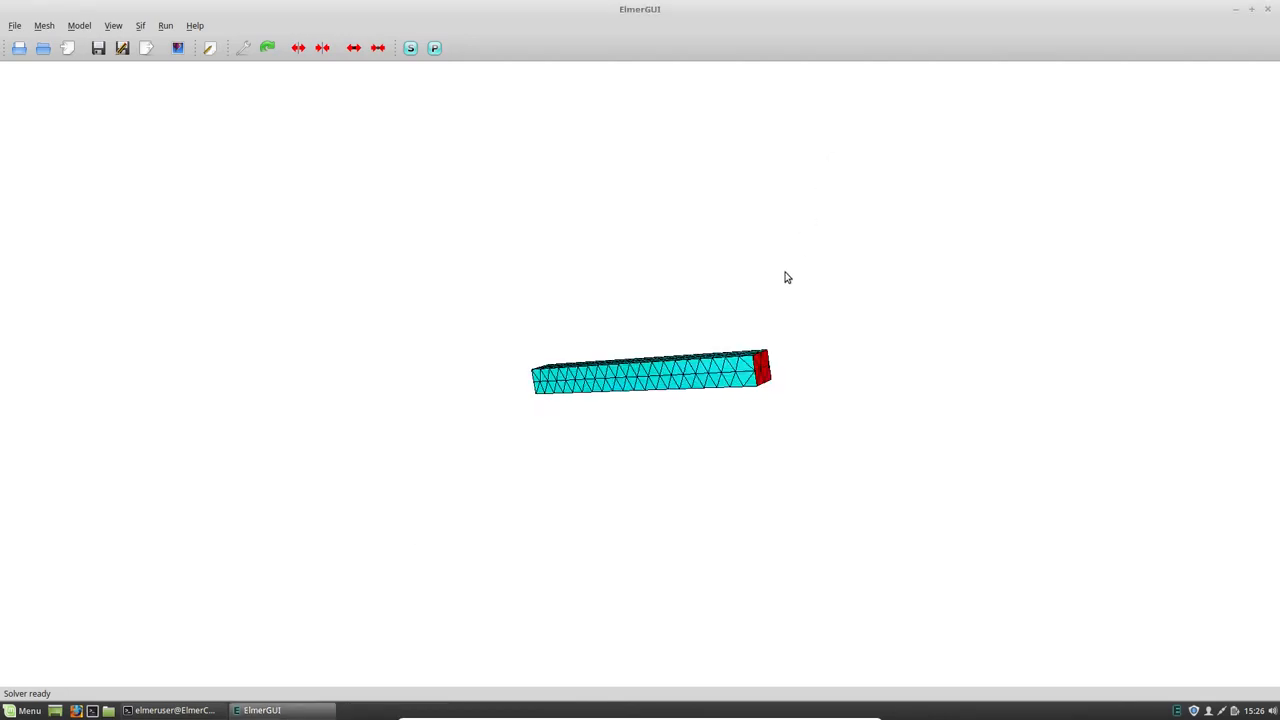